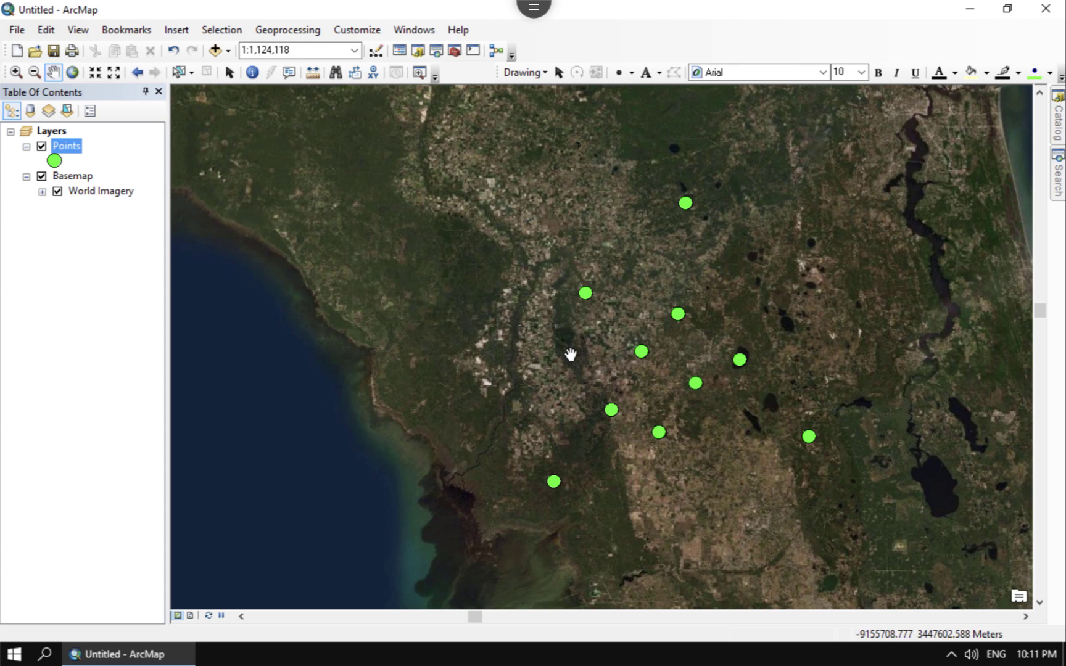
# Open the Points attribute table and start a new field of type Float
pyautogui.rightClick(74, 154)
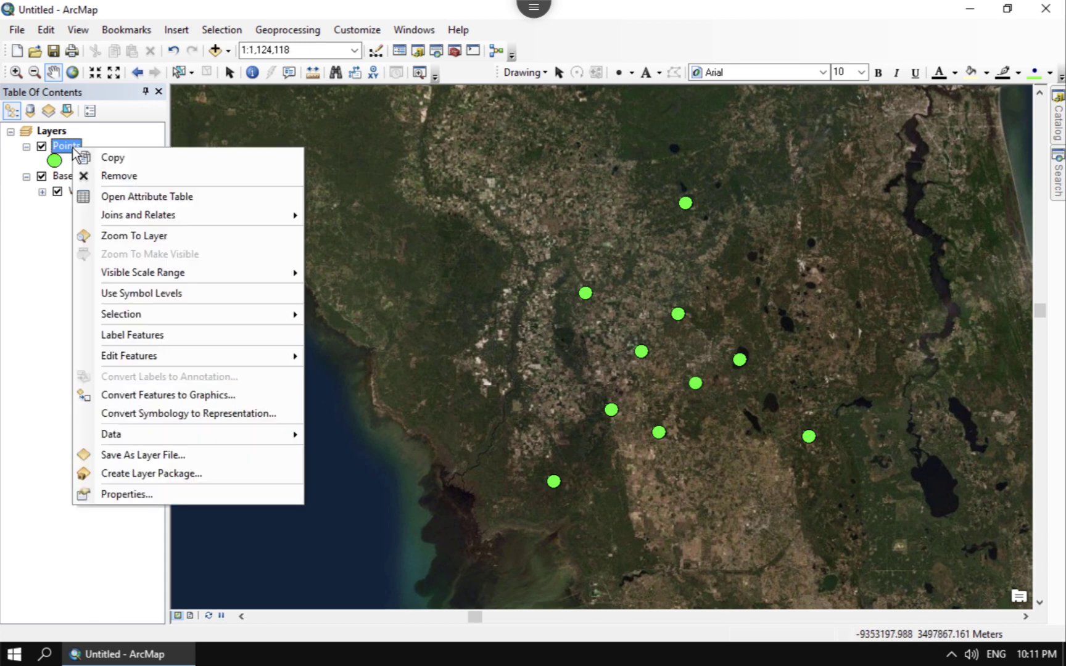
pyautogui.click(154, 197)
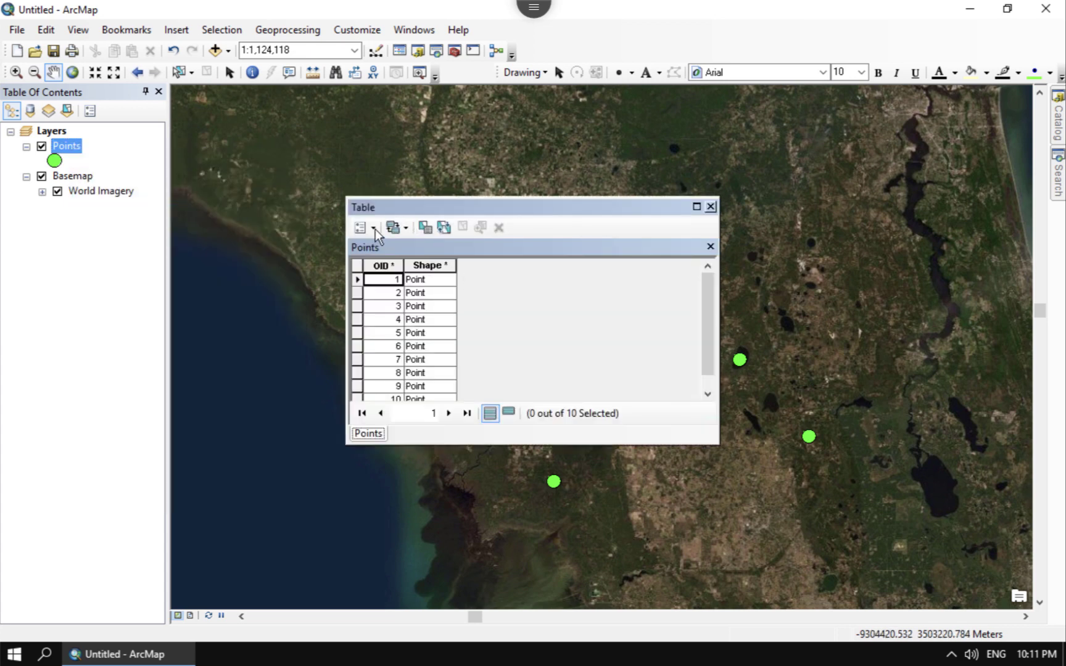
pyautogui.click(373, 228)
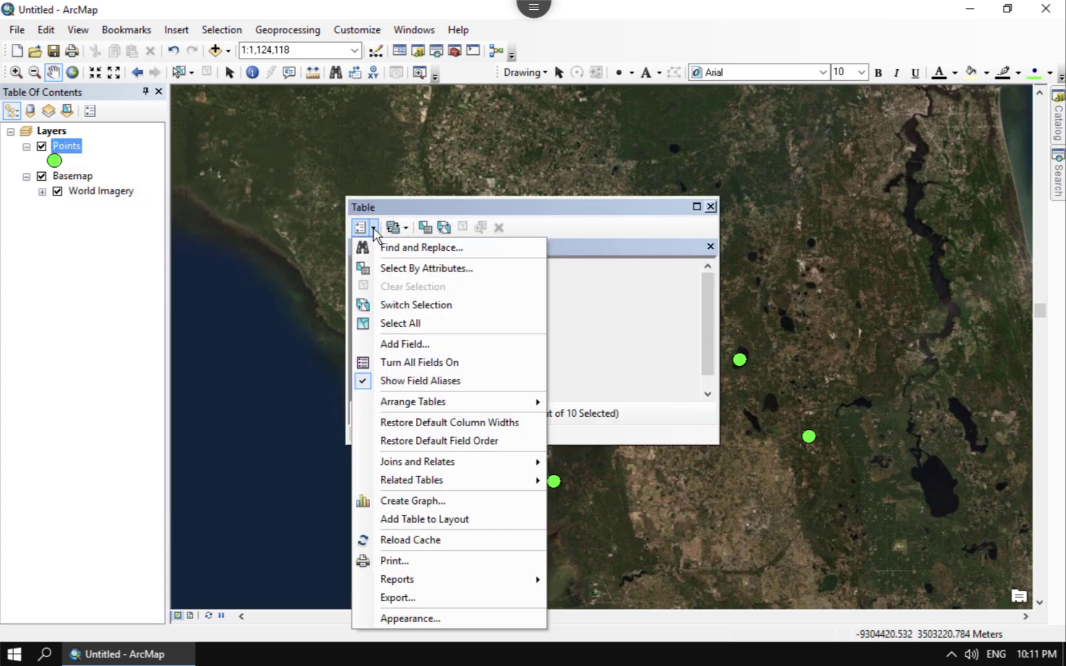
pyautogui.click(406, 345)
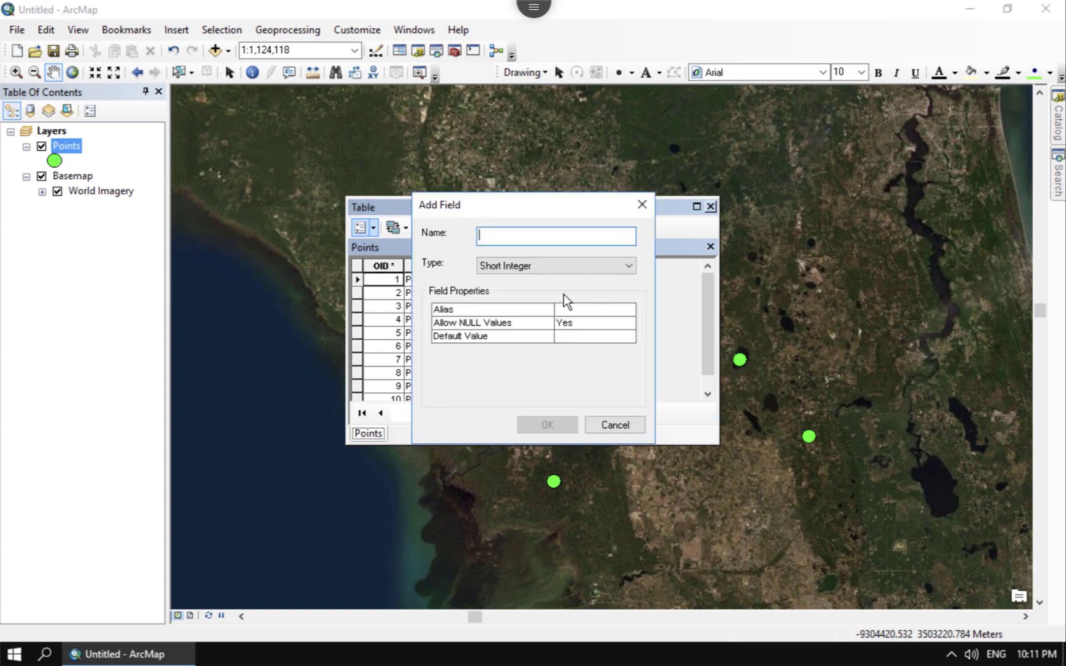
pyautogui.click(544, 269)
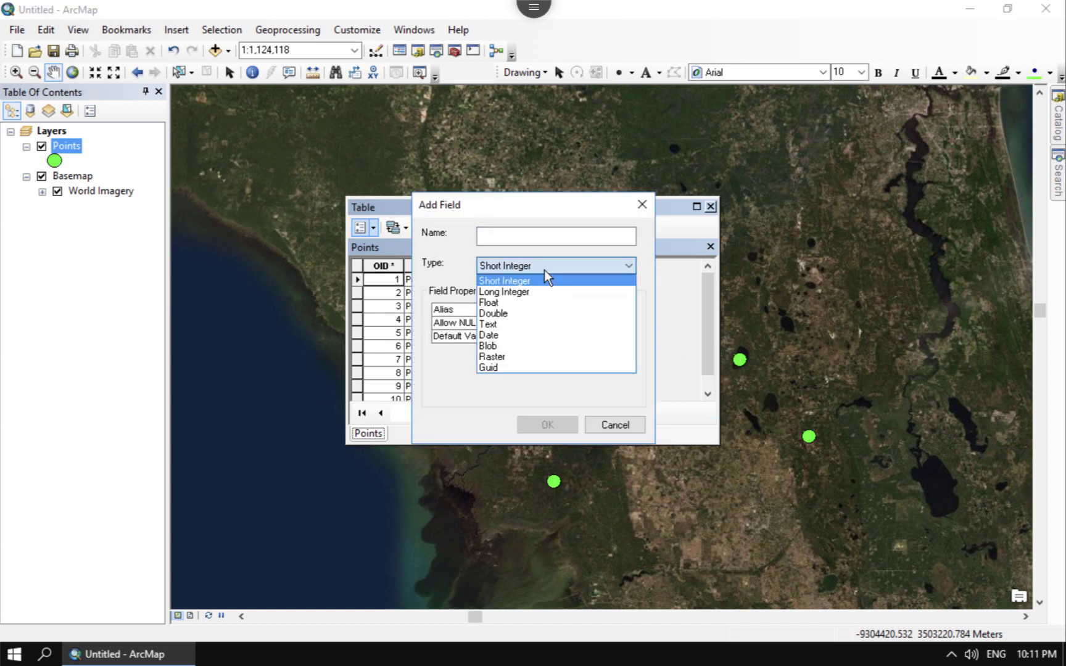
pyautogui.click(533, 302)
pyautogui.click(498, 238)
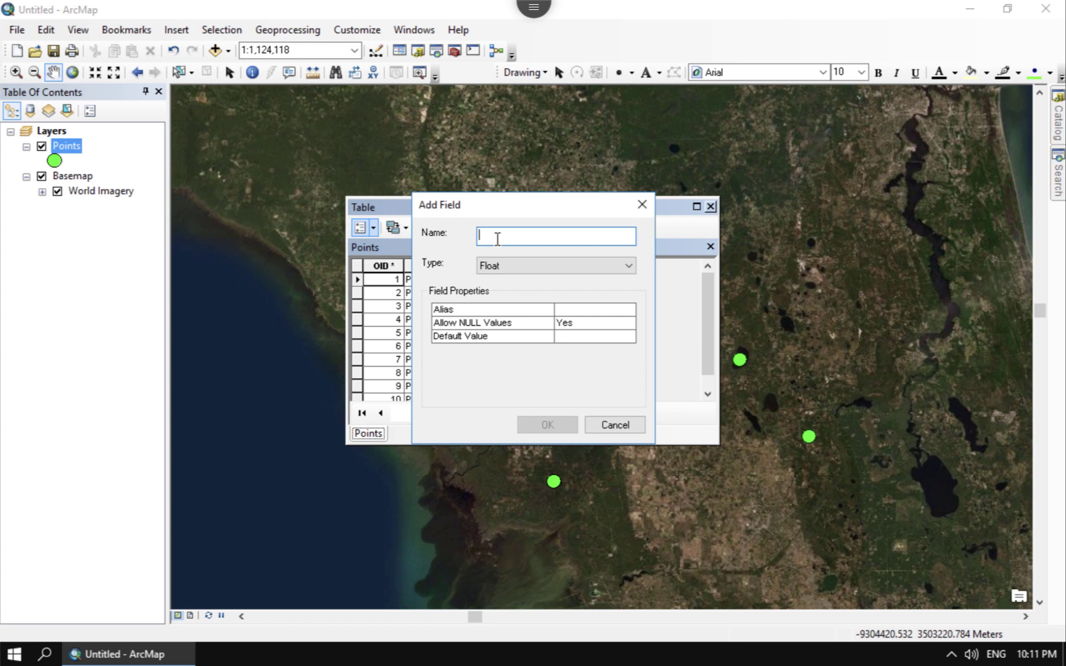
pyautogui.click(509, 270)
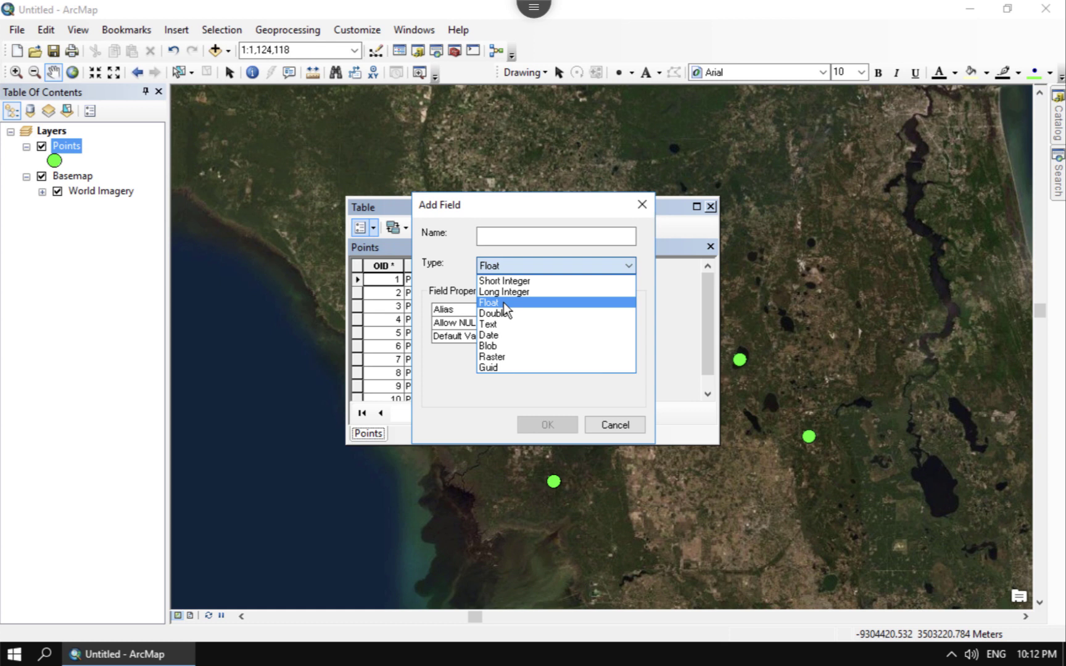
pyautogui.click(503, 302)
# Name the new Float field Y and add it to the table
pyautogui.click(487, 237)
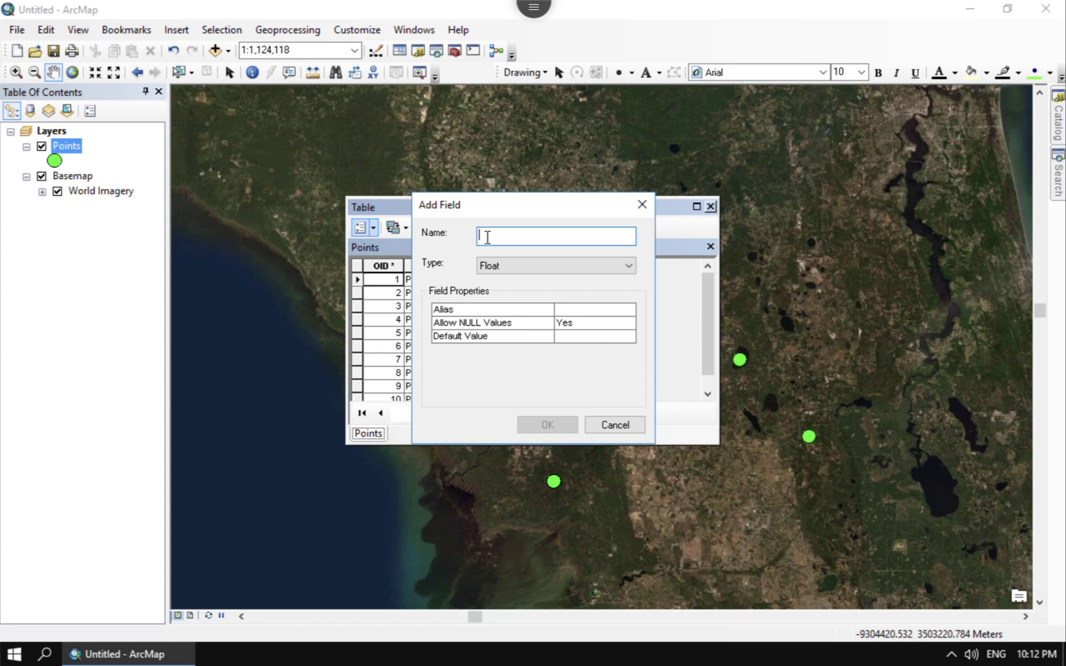
pyautogui.write('Y')
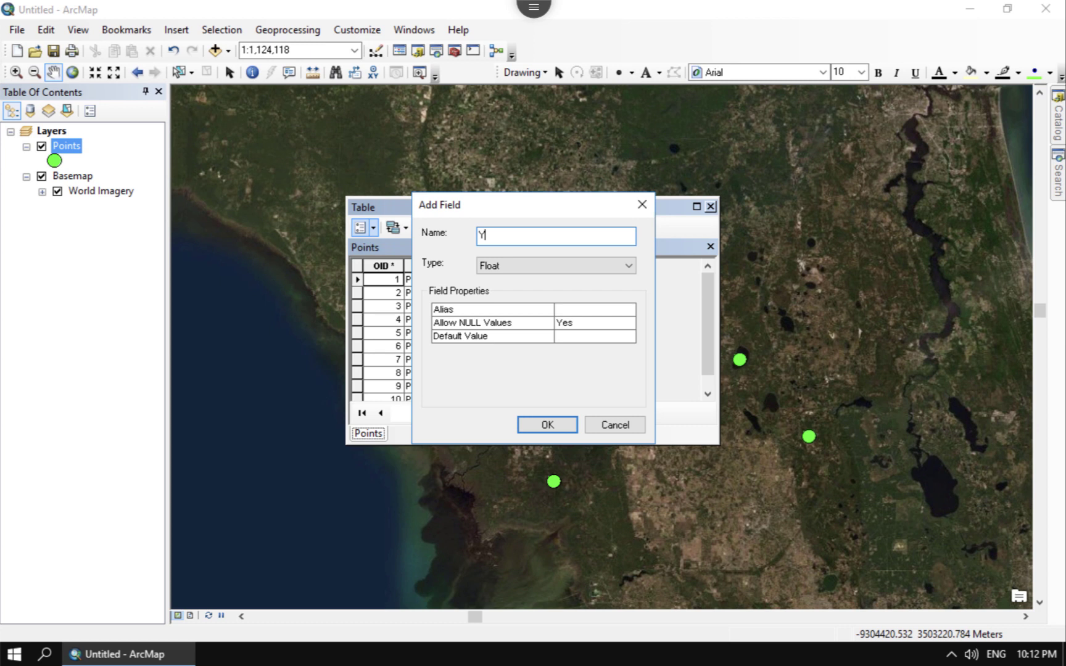
pyautogui.write('8')
pyautogui.press('BackSpace')
pyautogui.write('z')
pyautogui.press('BackSpace')
pyautogui.write('z')
pyautogui.press('BackSpace')
pyautogui.click(550, 425)
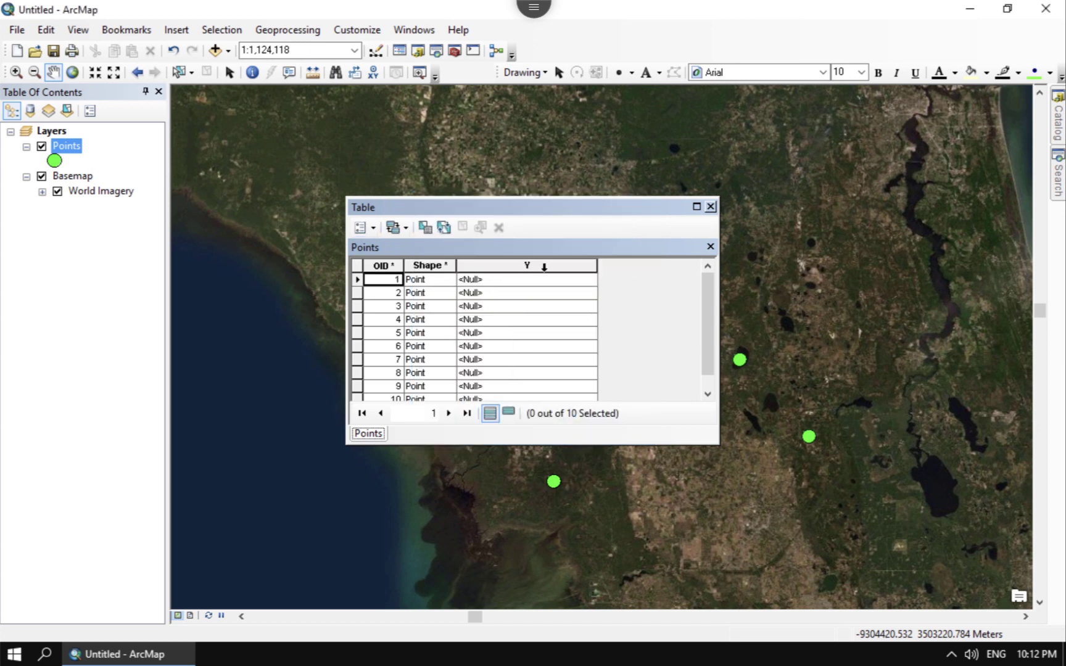
# Calculate the Y field as Y Coordinate of Point in meters, e.g. 3439572 for record 1
pyautogui.rightClick(525, 264)
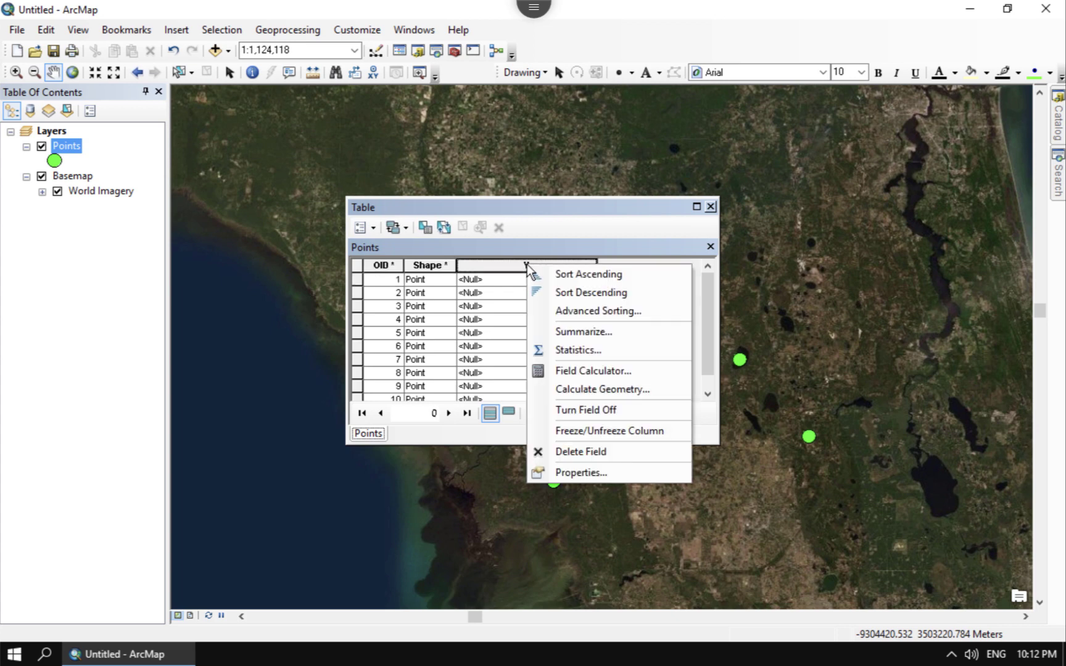
pyautogui.click(581, 389)
pyautogui.click(486, 361)
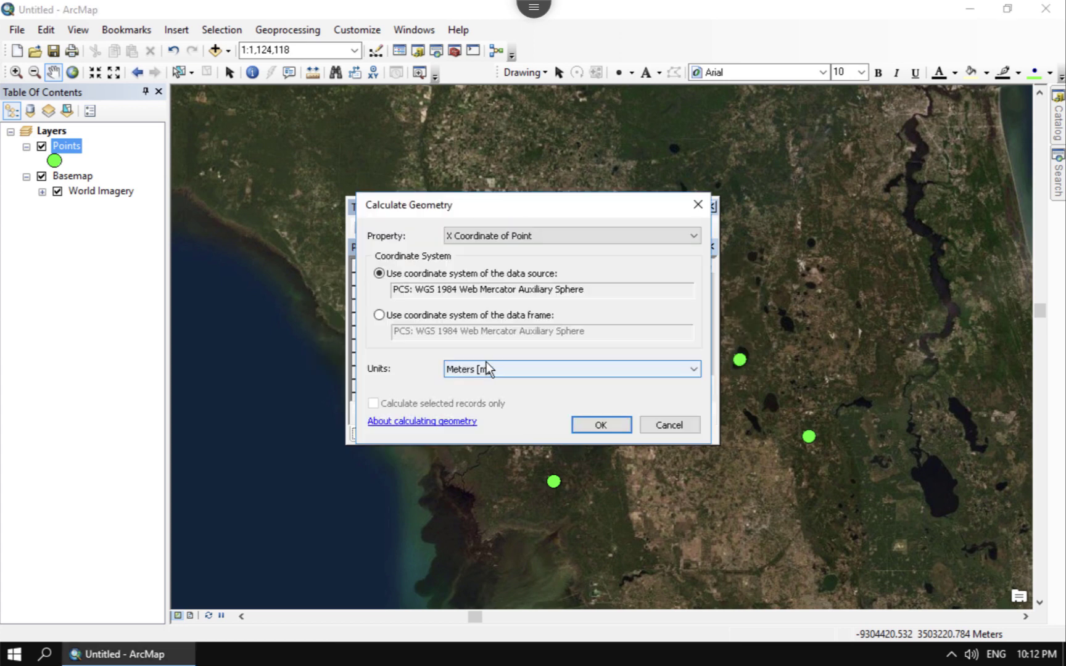
pyautogui.click(538, 238)
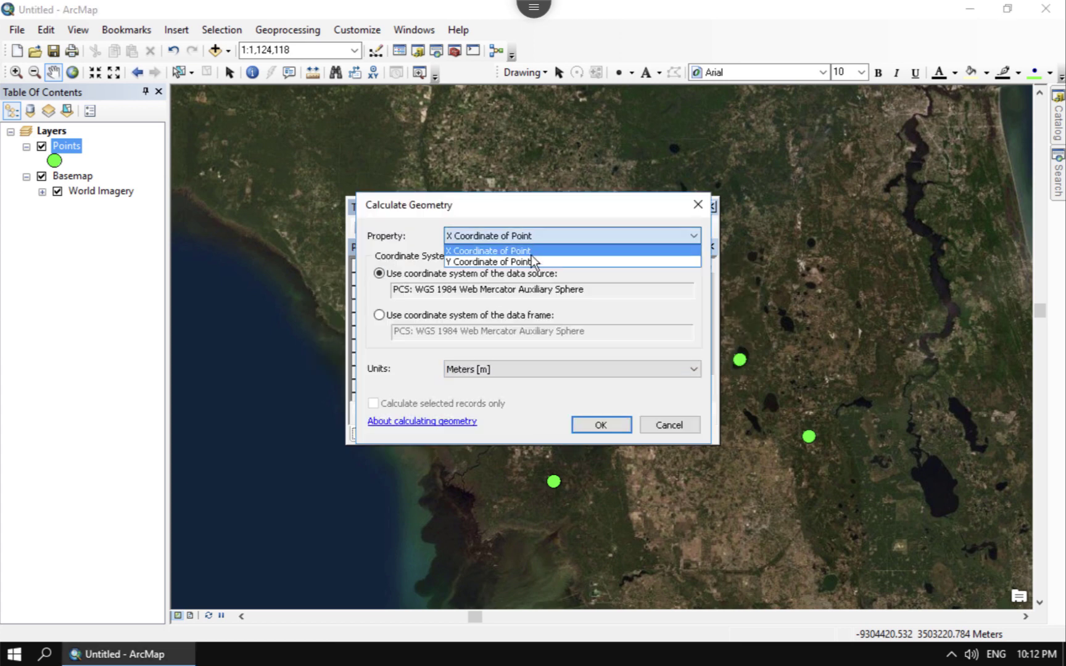
pyautogui.click(534, 261)
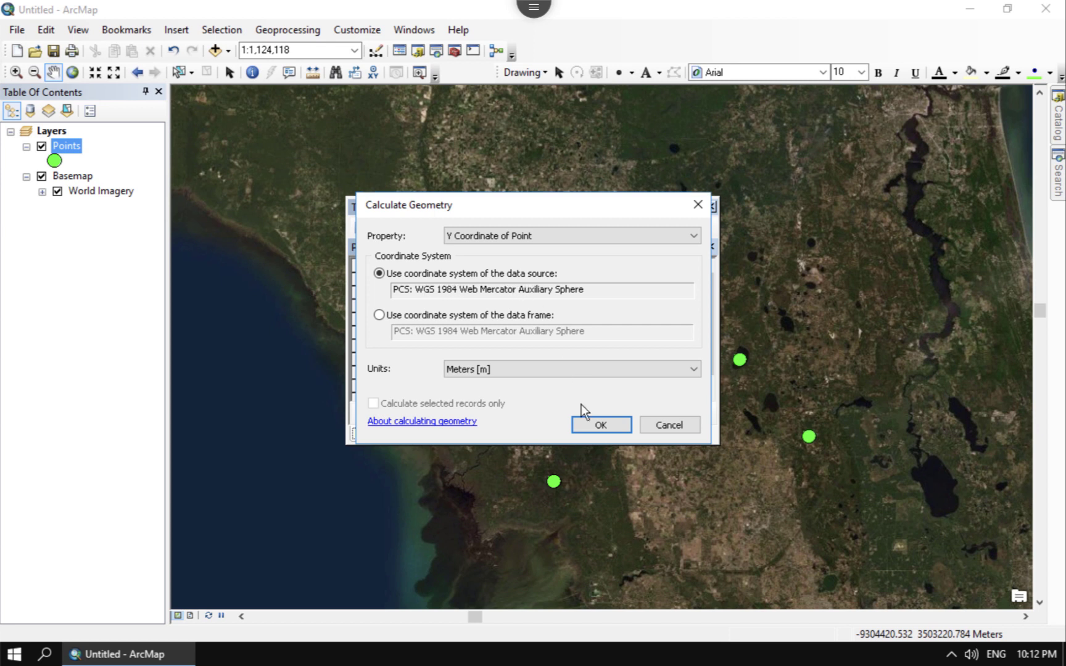
pyautogui.click(524, 370)
pyautogui.click(525, 371)
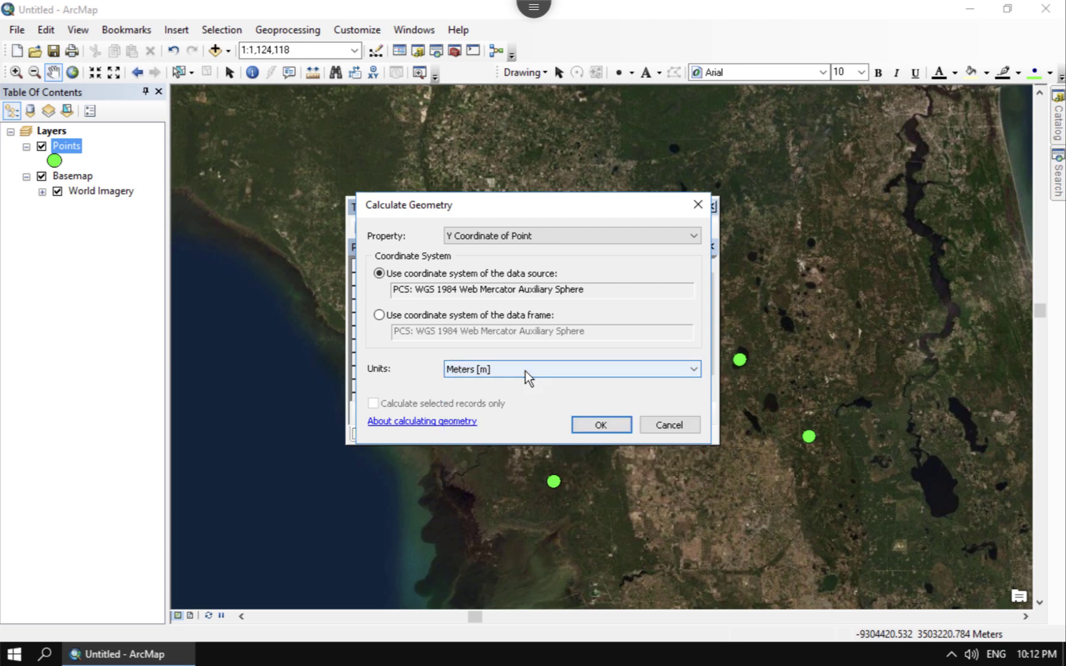
pyautogui.click(600, 425)
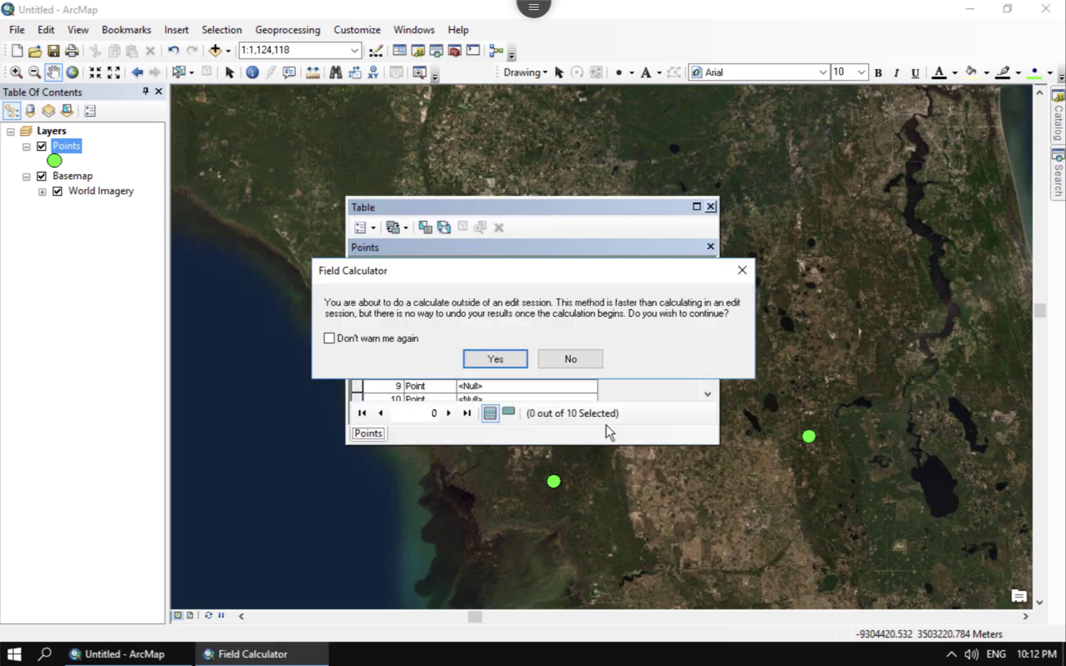
pyautogui.click(504, 364)
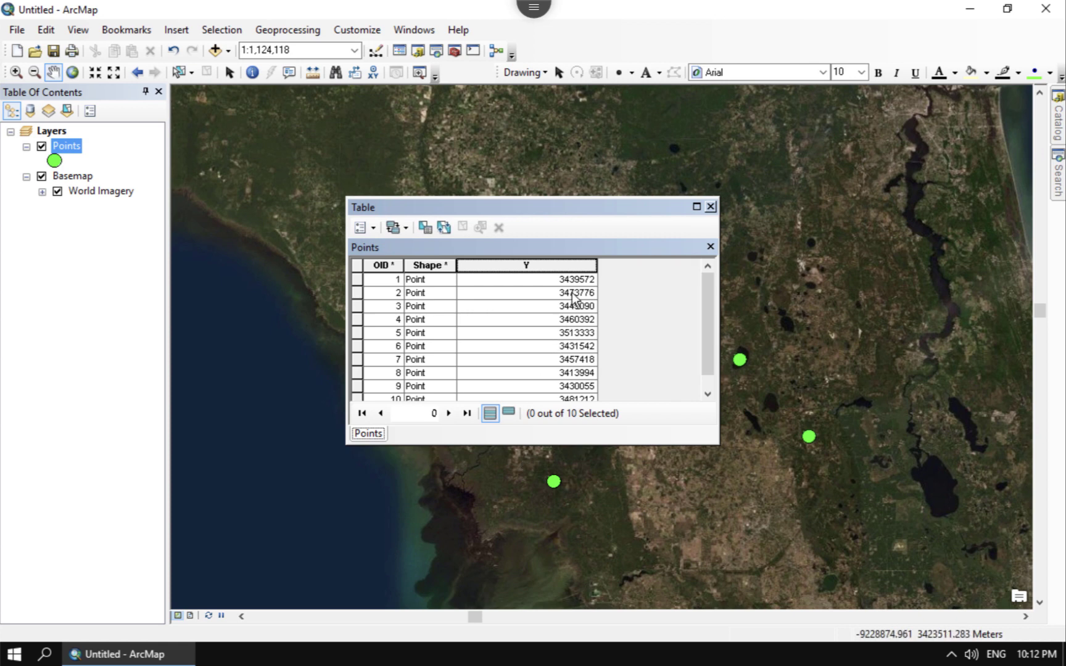
pyautogui.scroll(-1, 589, 345)
pyautogui.scroll(1, 590, 345)
# Add a Float field named X to the Points table
pyautogui.click(364, 231)
pyautogui.click(397, 345)
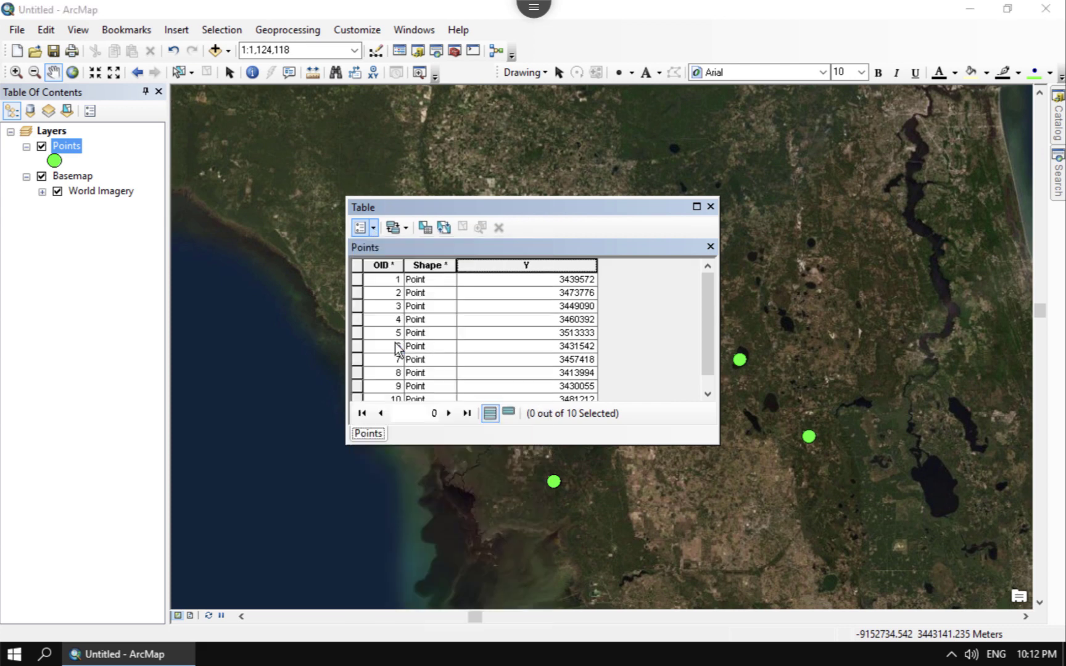
pyautogui.write('X')
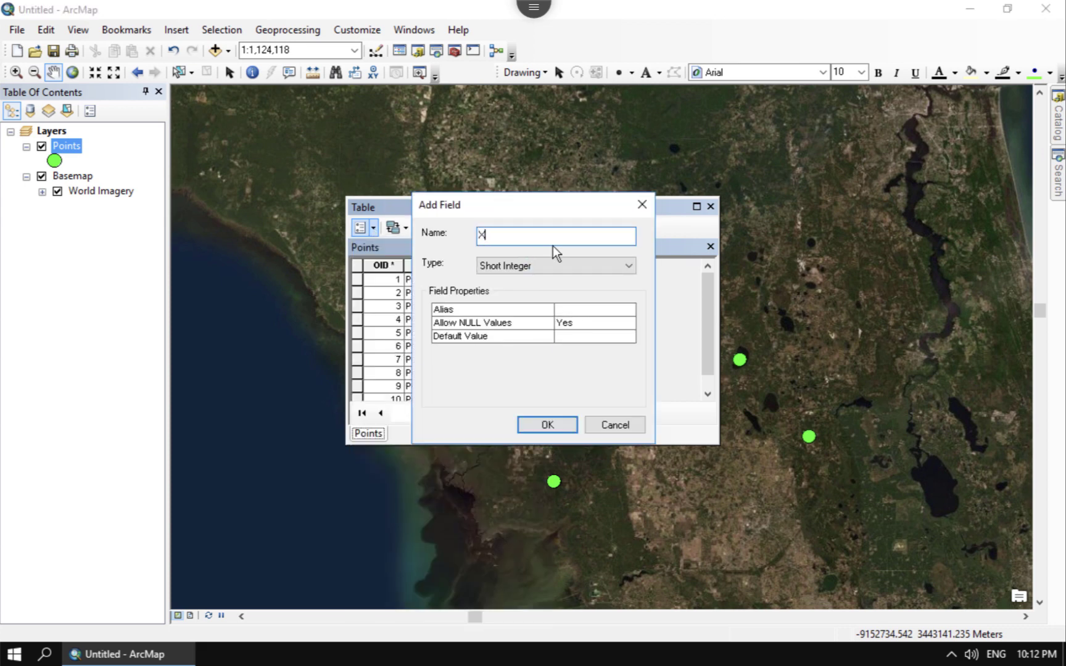
pyautogui.click(561, 264)
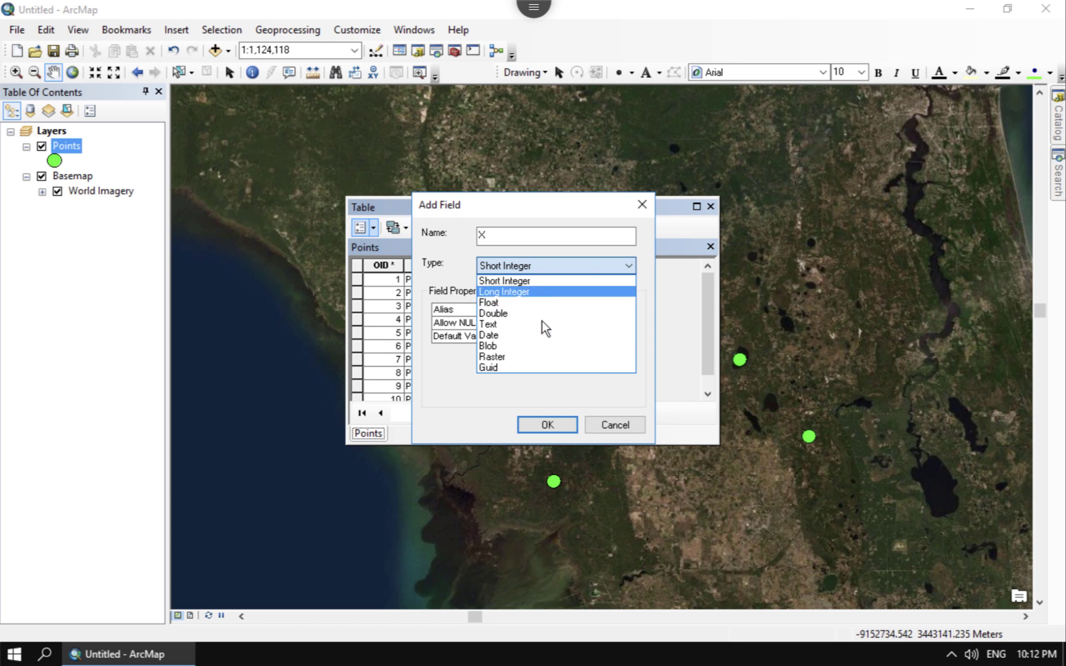
pyautogui.click(532, 303)
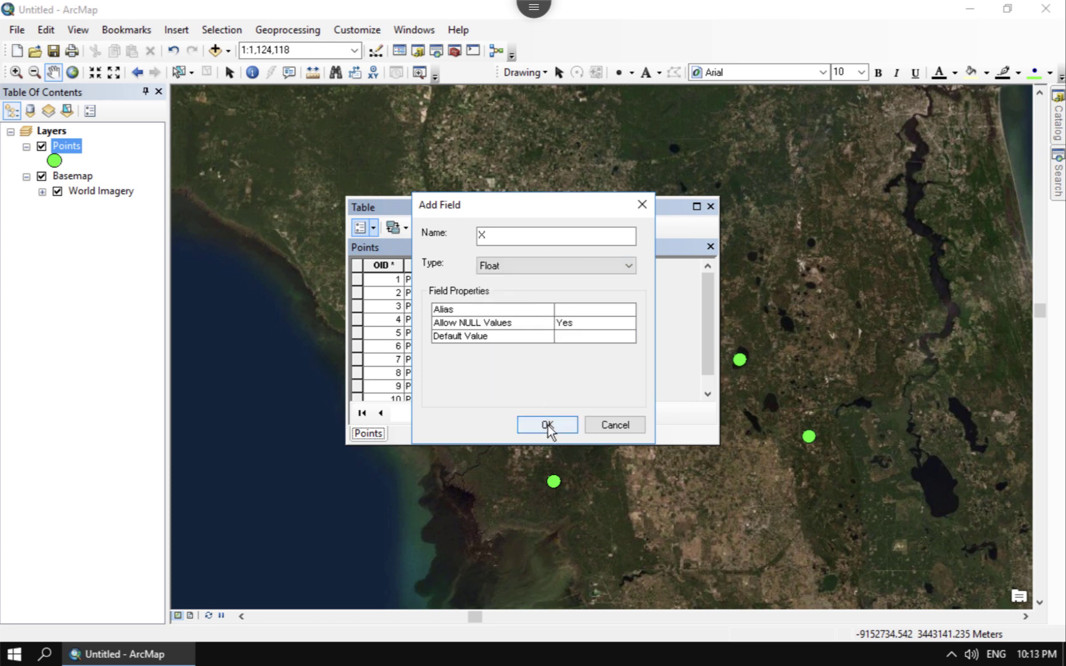
pyautogui.click(547, 425)
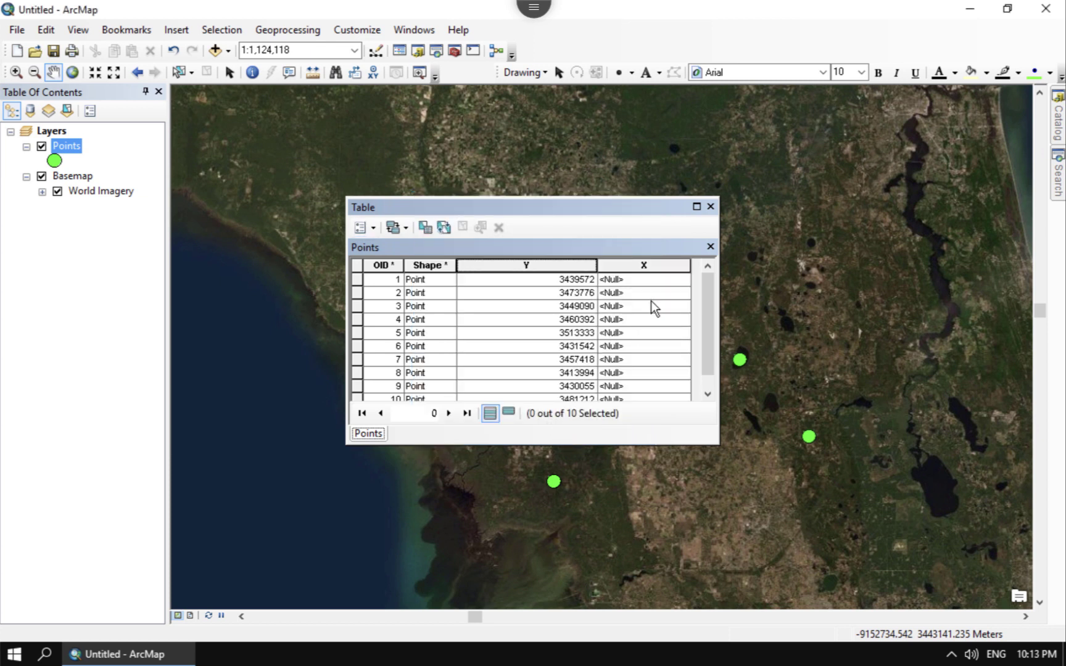
# Fill X with each point's X coordinate in meters (e.g. -9199430), then pan the map
pyautogui.rightClick(626, 265)
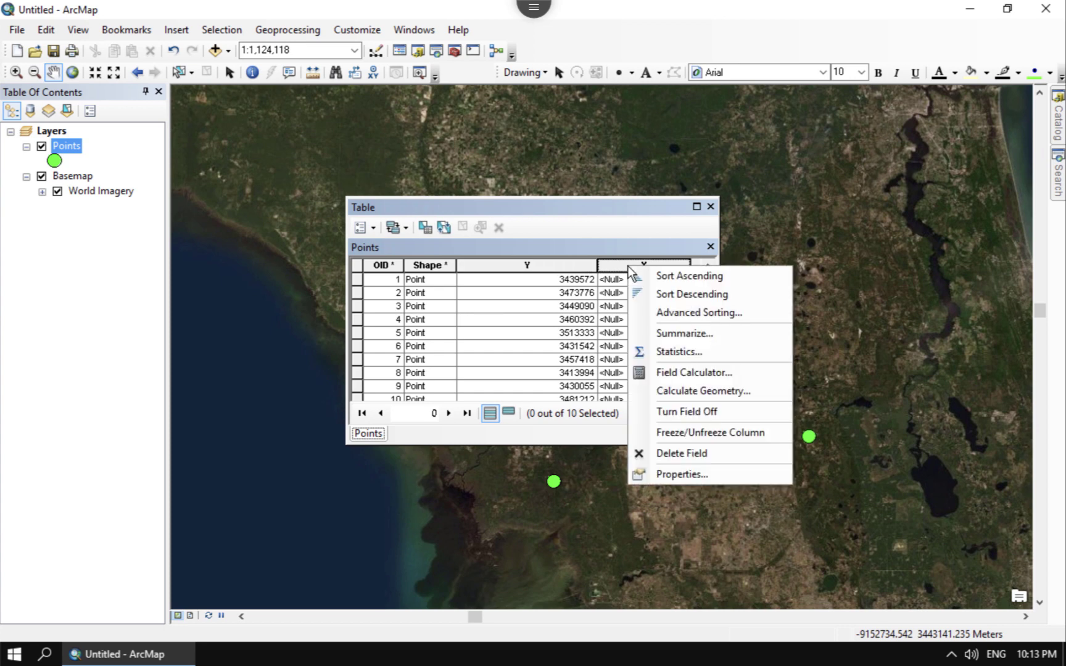
pyautogui.click(691, 391)
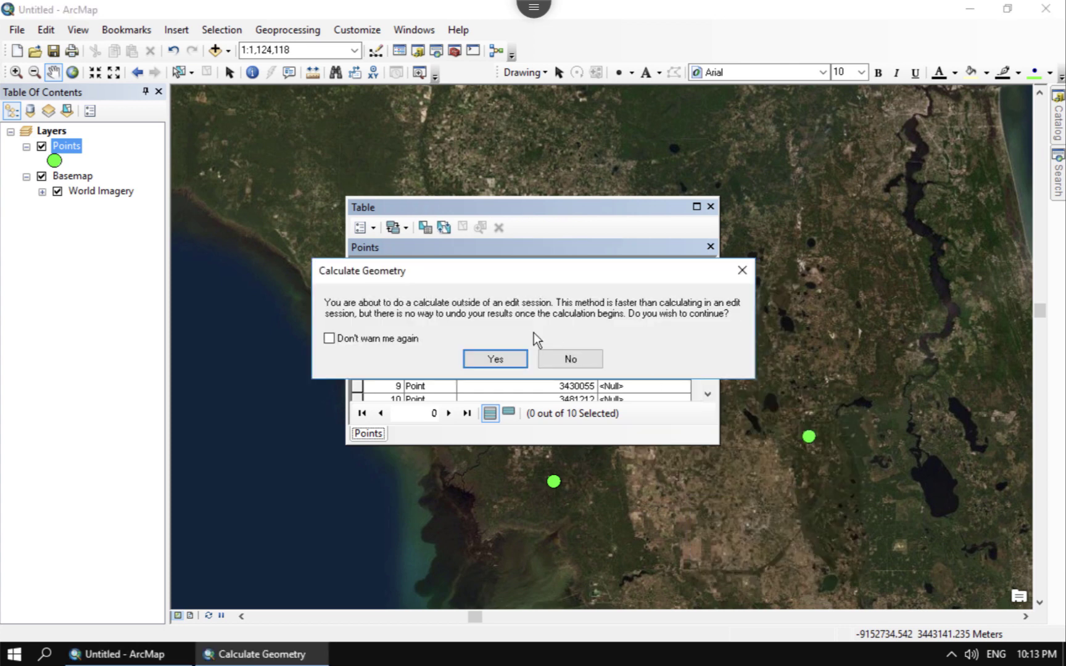
pyautogui.click(508, 358)
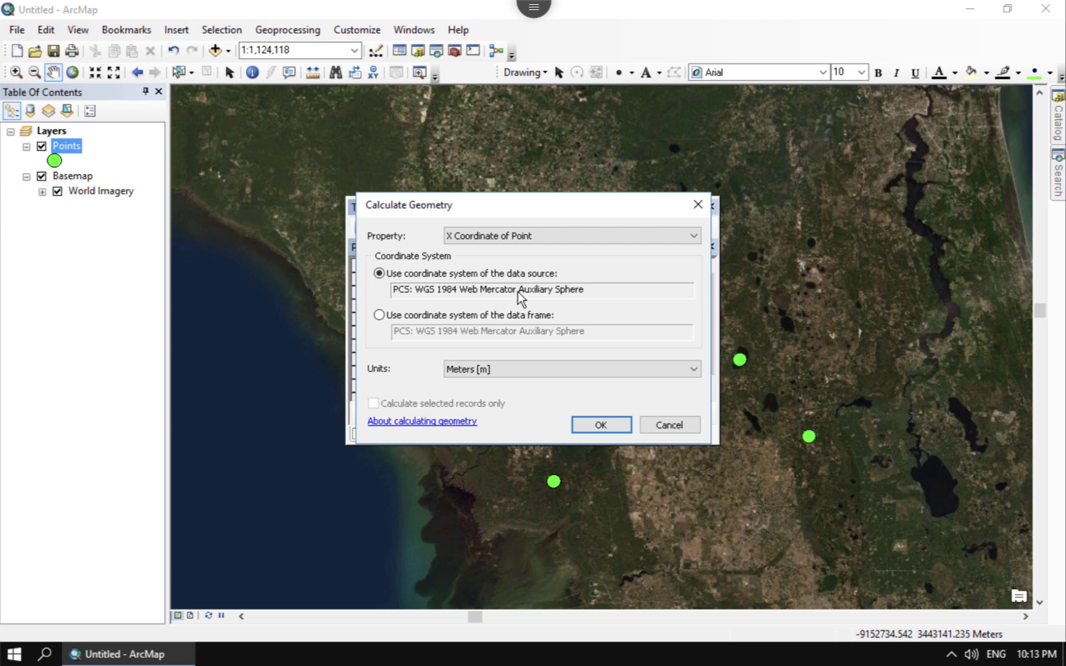
pyautogui.click(615, 428)
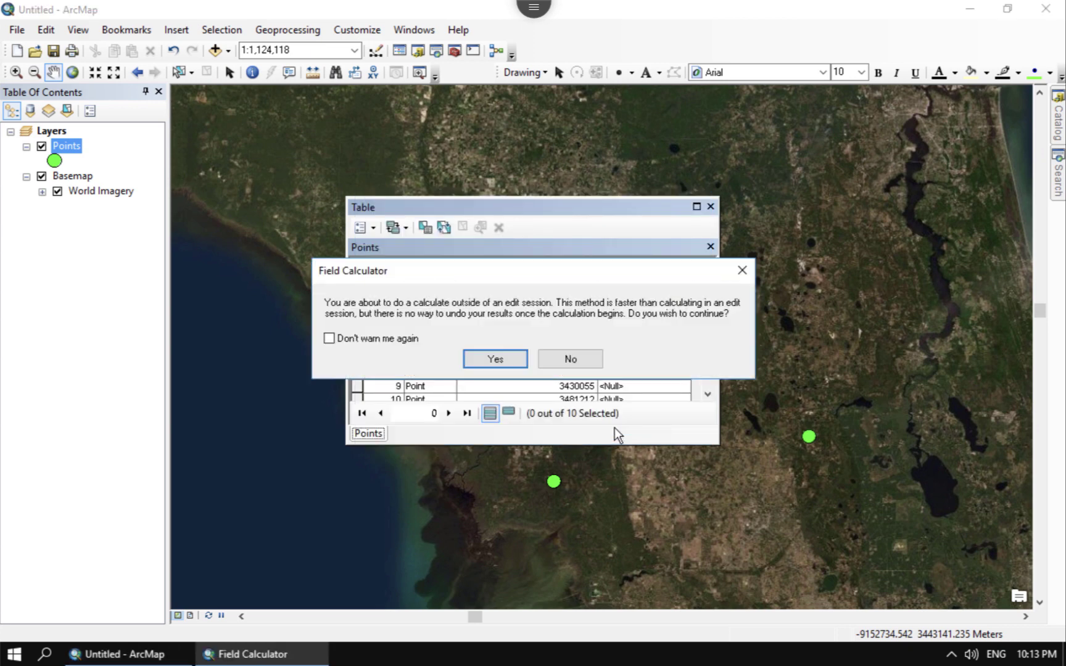
pyautogui.click(506, 359)
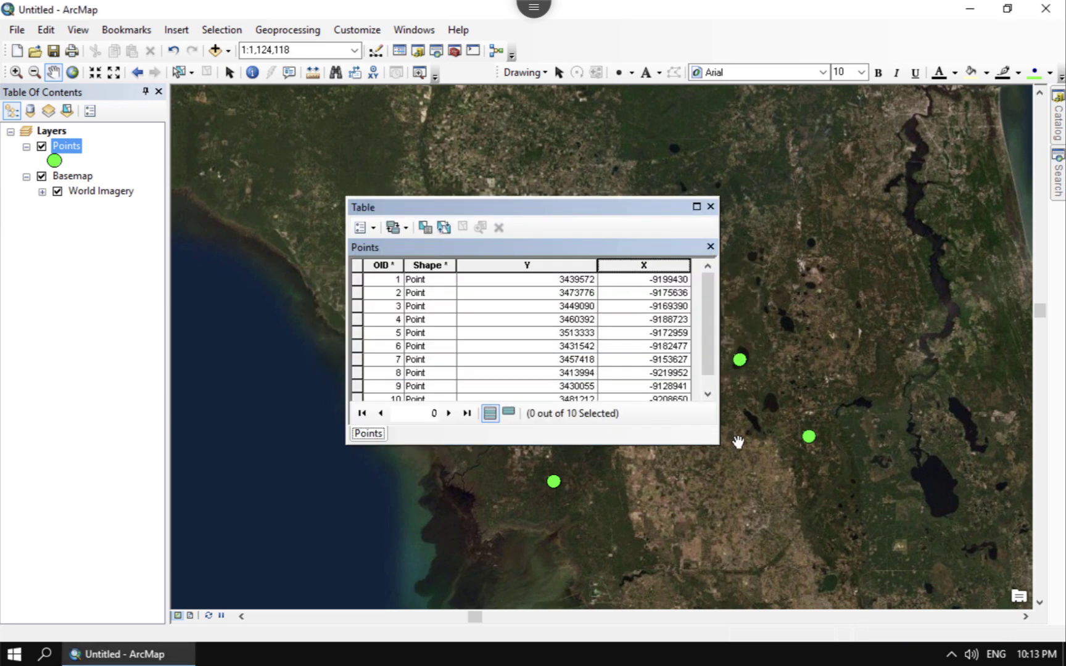
pyautogui.moveTo(771, 424); pyautogui.dragTo(775, 425)
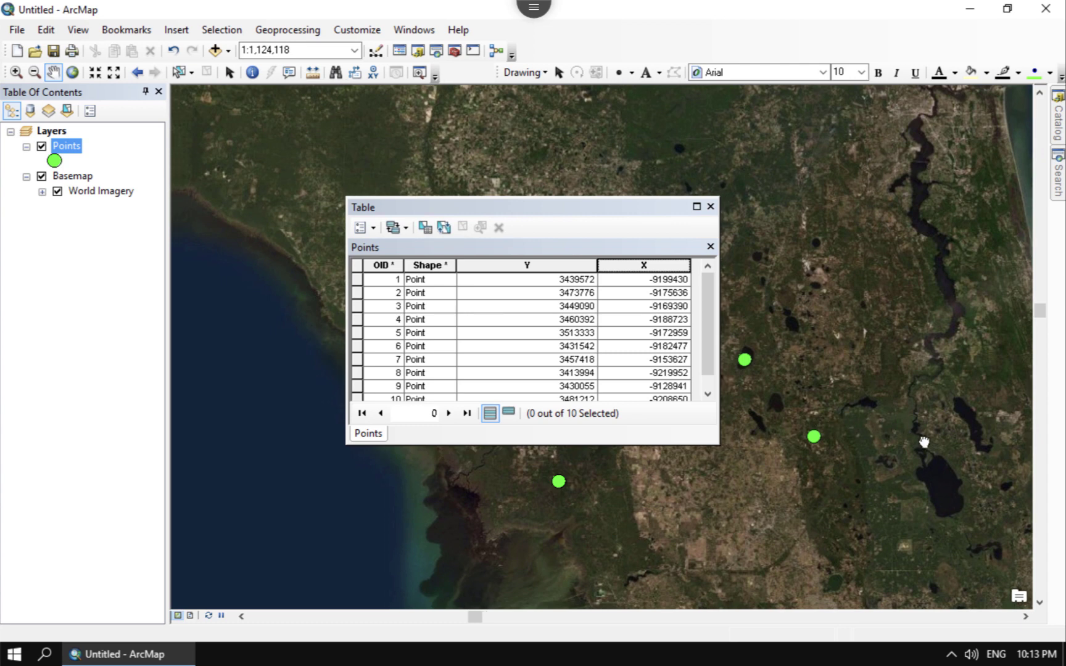
pyautogui.moveTo(928, 442); pyautogui.dragTo(997, 331)
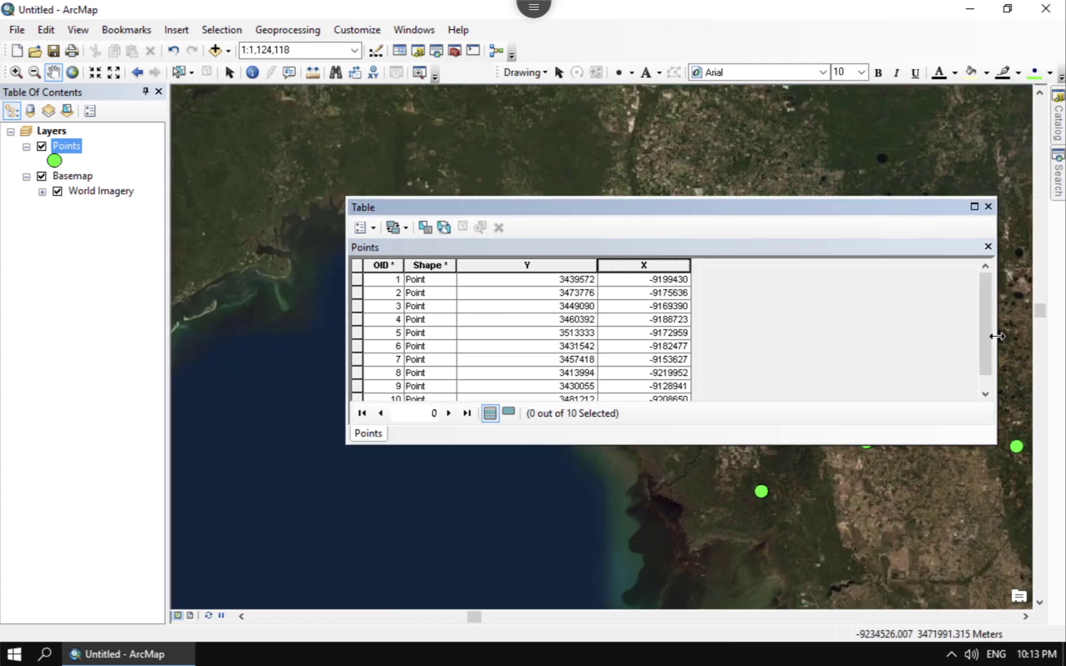
# Select WGS 1984 under Geographic > World in the Layers data frame's coordinate system settings
pyautogui.rightClick(55, 134)
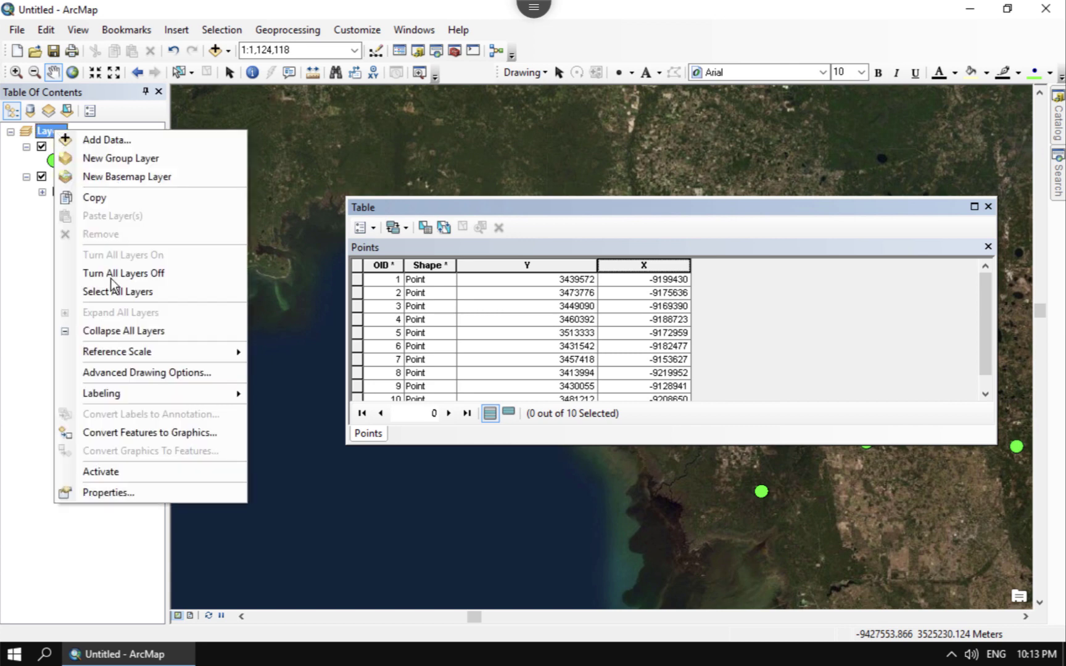
pyautogui.click(139, 492)
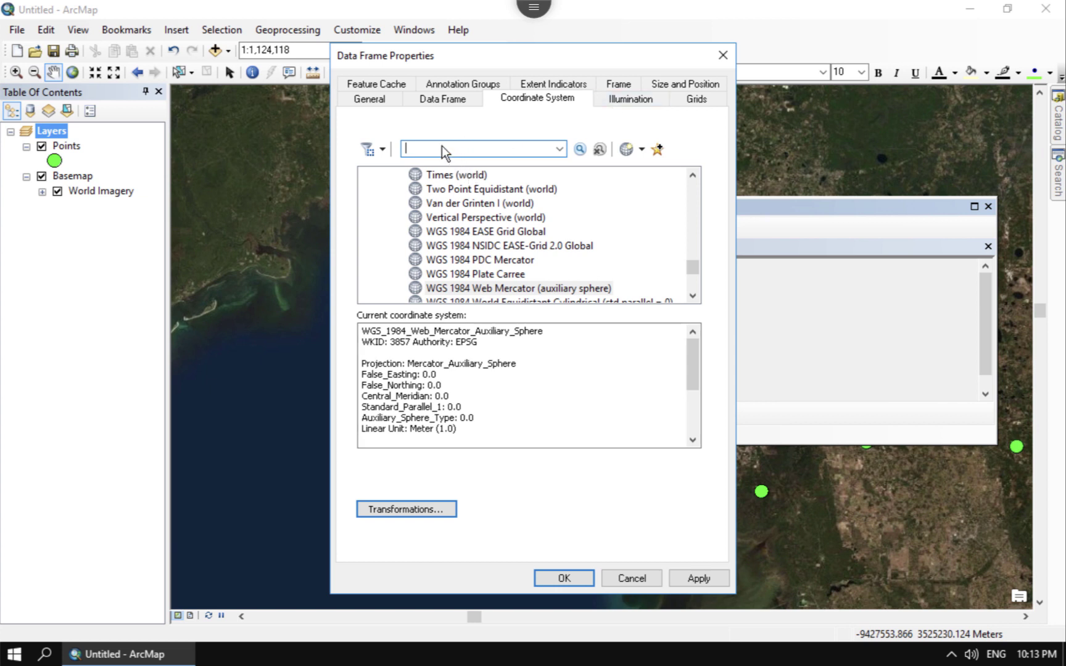
pyautogui.scroll(10, 501, 210)
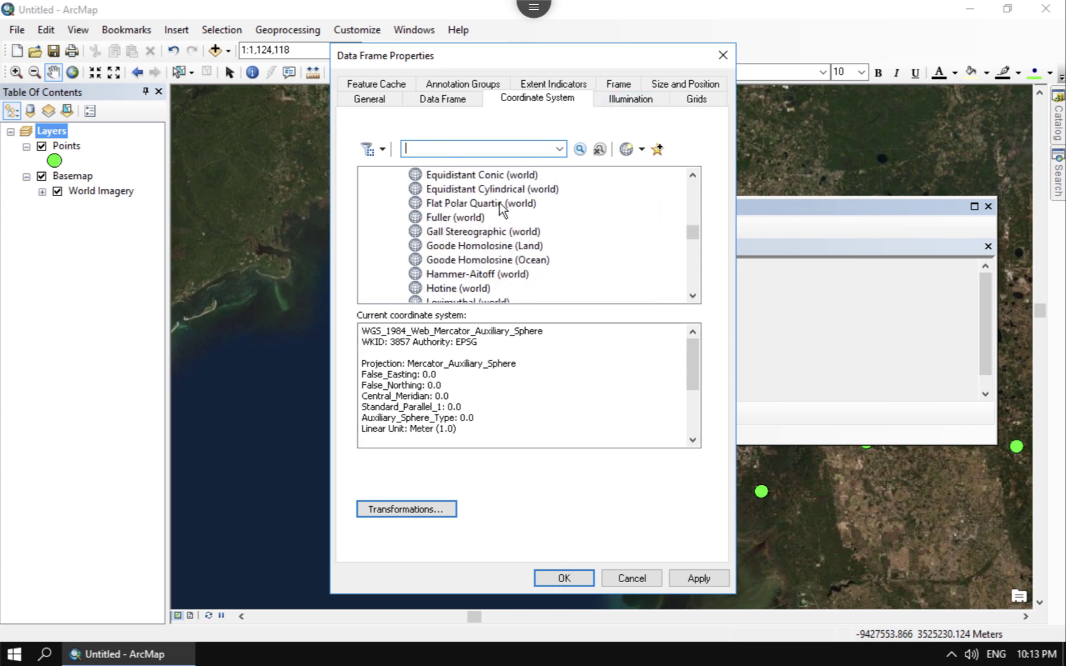
pyautogui.scroll(5, 499, 203)
pyautogui.click(369, 204)
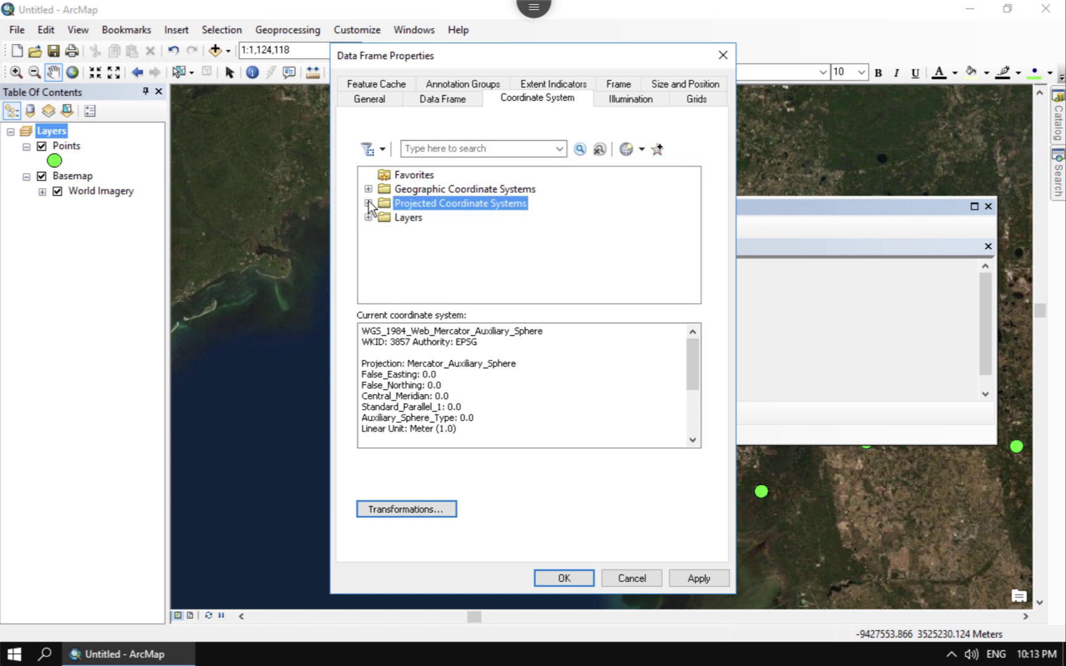
pyautogui.click(369, 188)
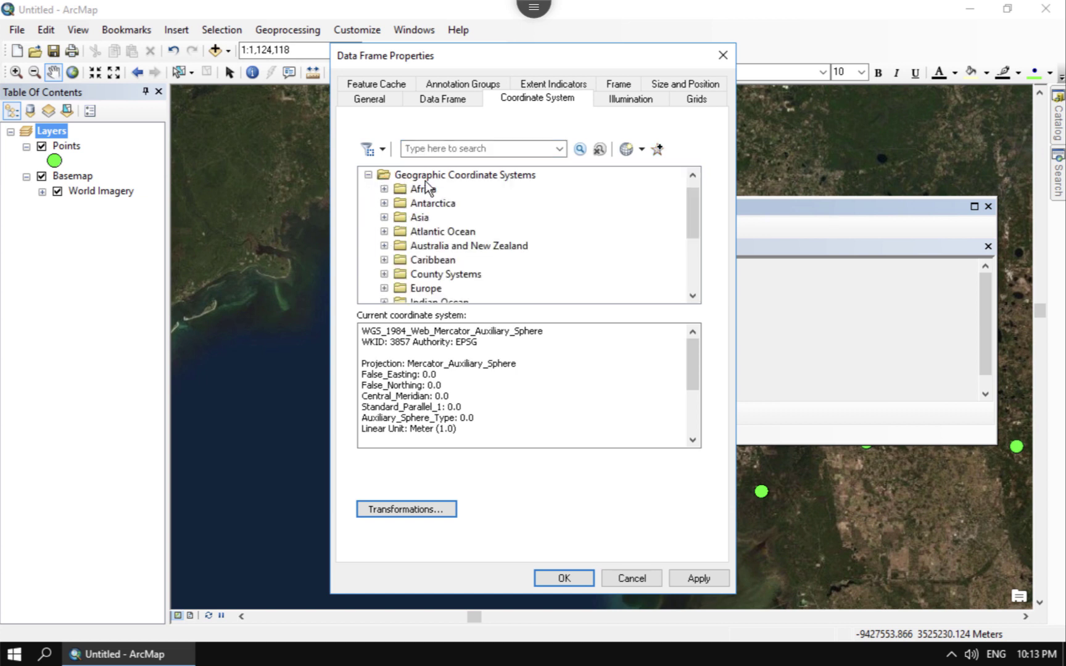
pyautogui.scroll(-3, 459, 264)
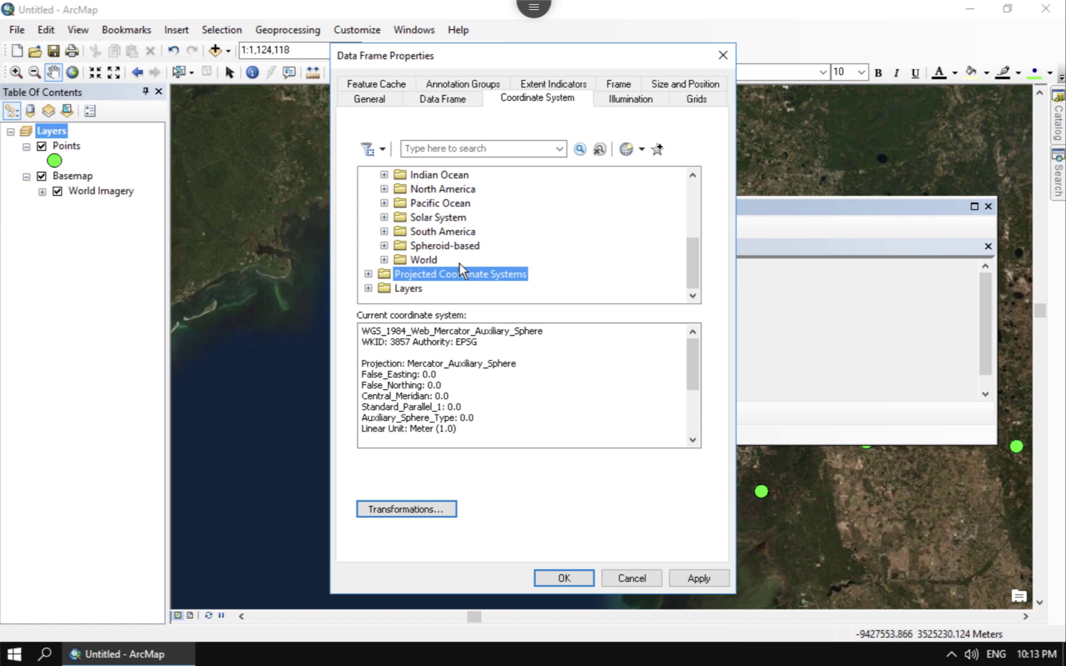
pyautogui.click(385, 260)
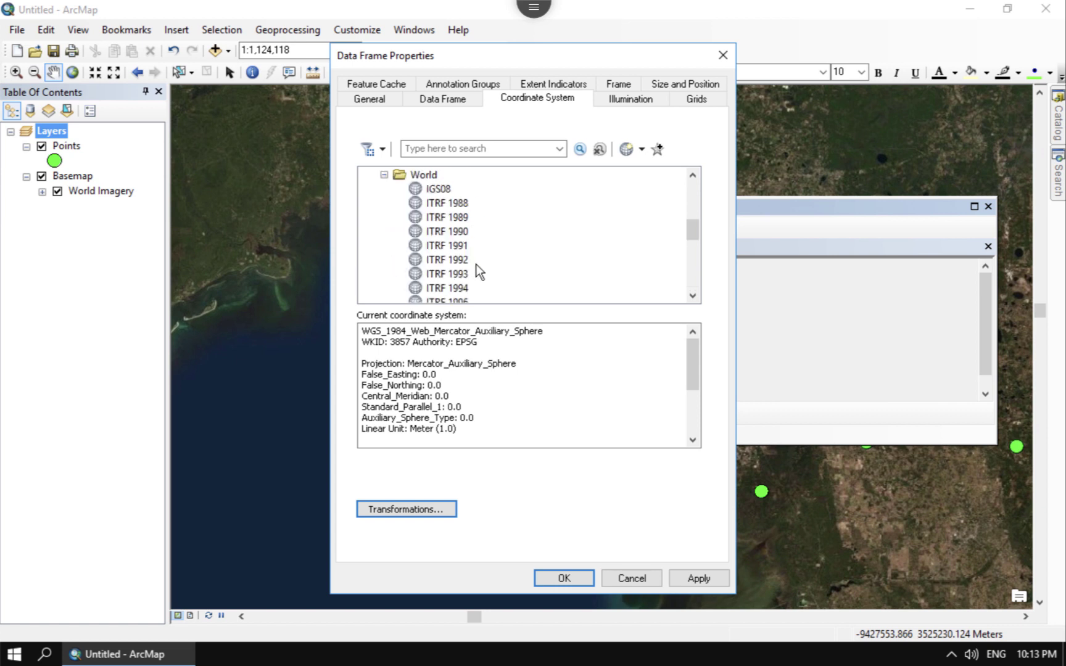
pyautogui.scroll(-4, 476, 265)
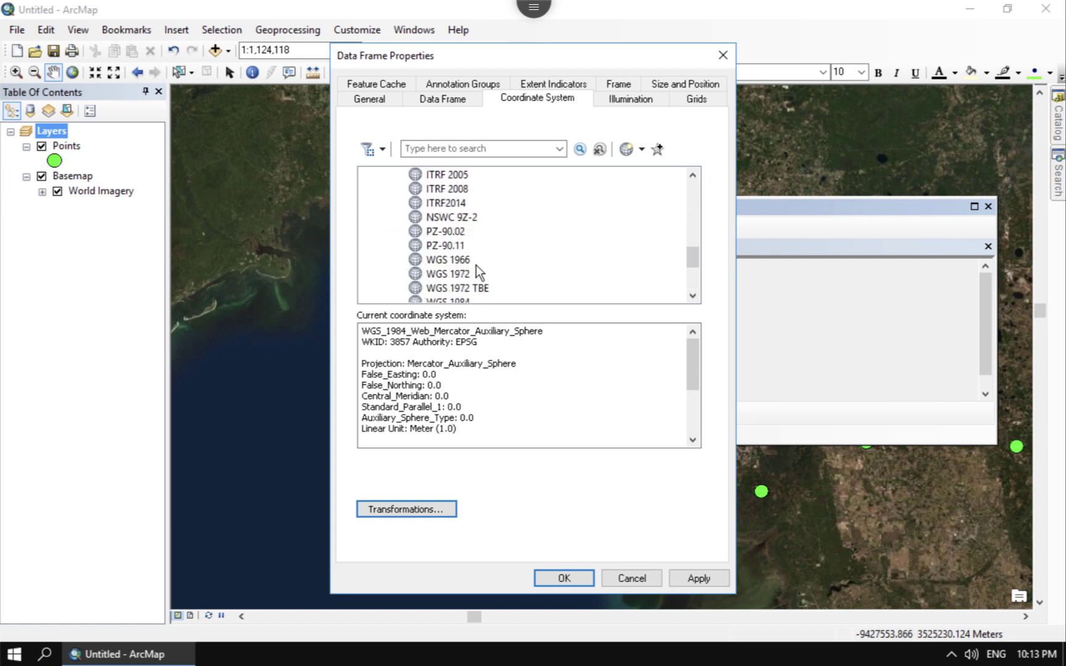
pyautogui.scroll(-2, 475, 265)
pyautogui.click(458, 217)
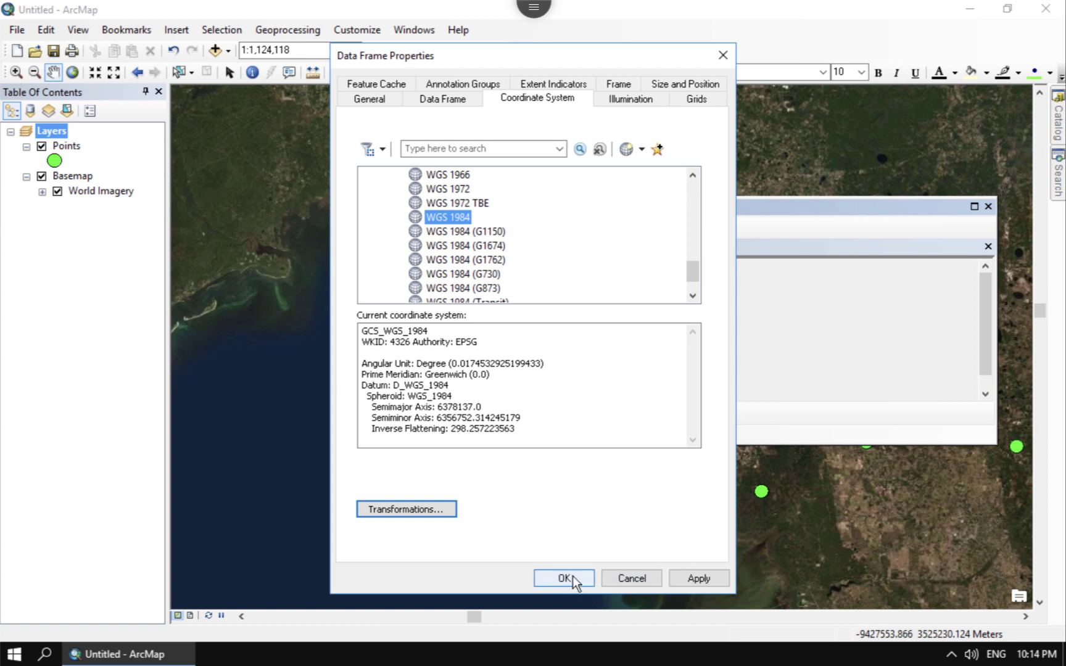
# Apply GCS_WGS_1984 to the data frame and close its properties
pyautogui.click(699, 578)
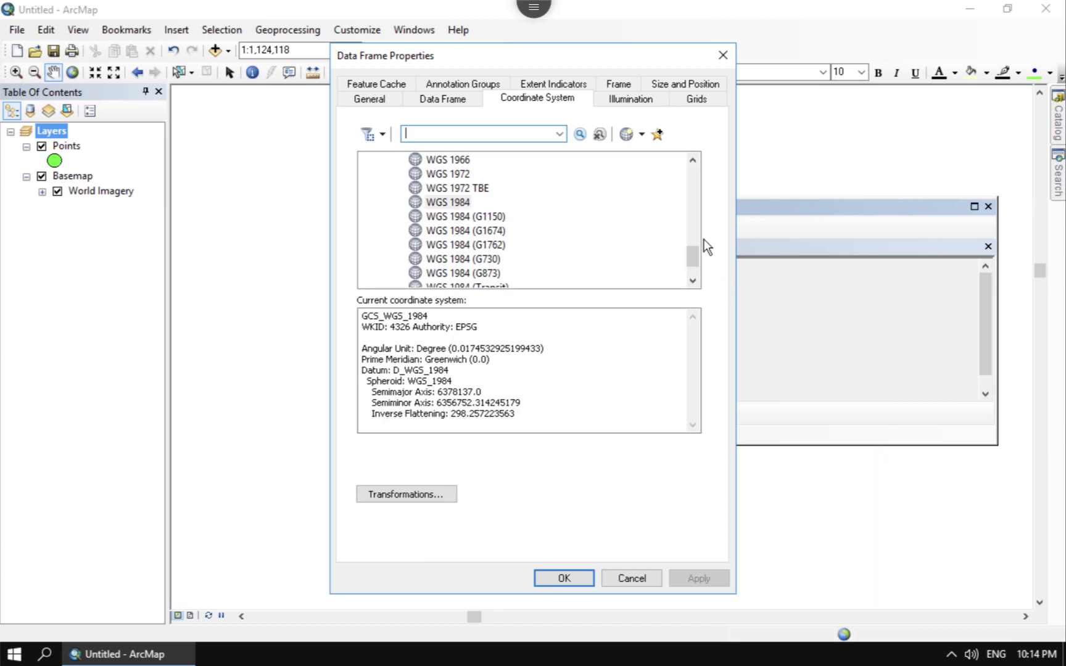
pyautogui.moveTo(695, 257); pyautogui.dragTo(694, 295)
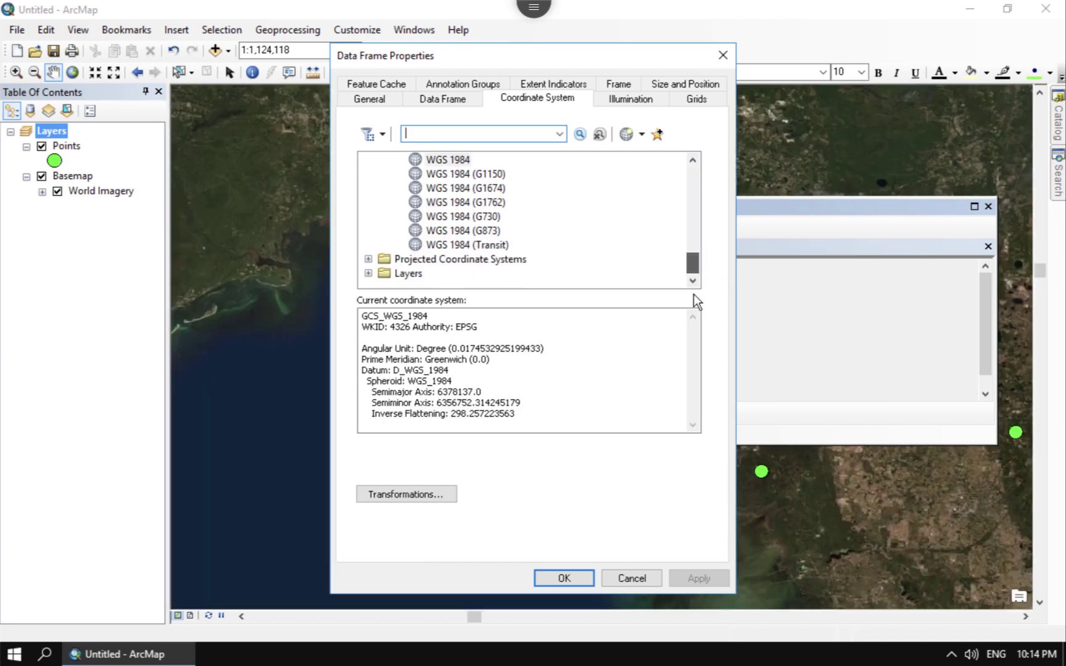
pyautogui.click(369, 274)
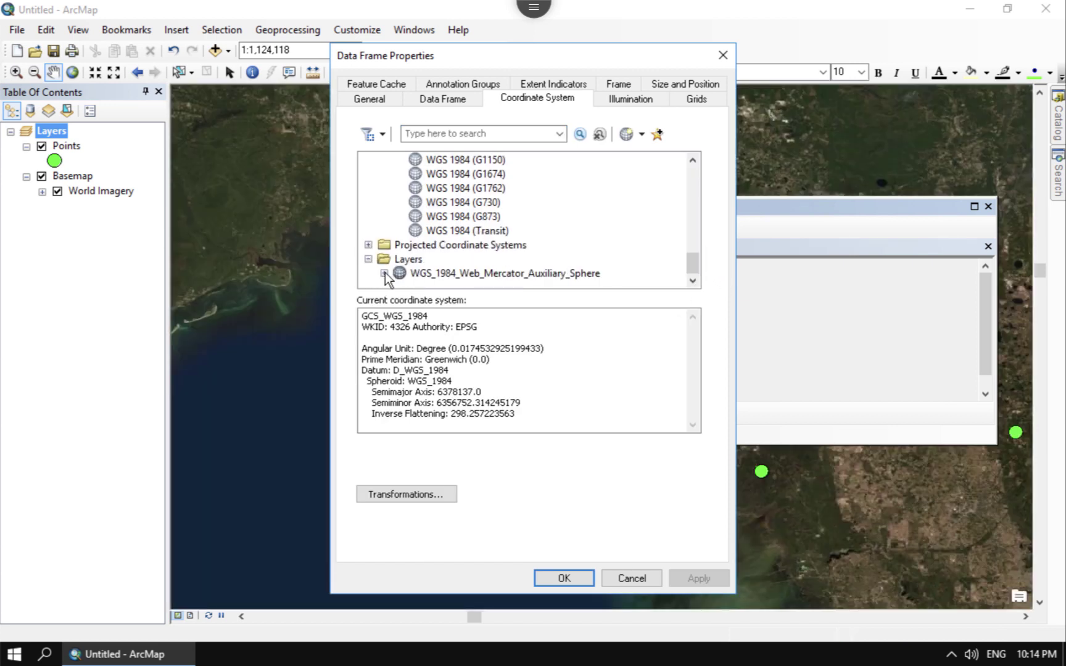
pyautogui.click(384, 274)
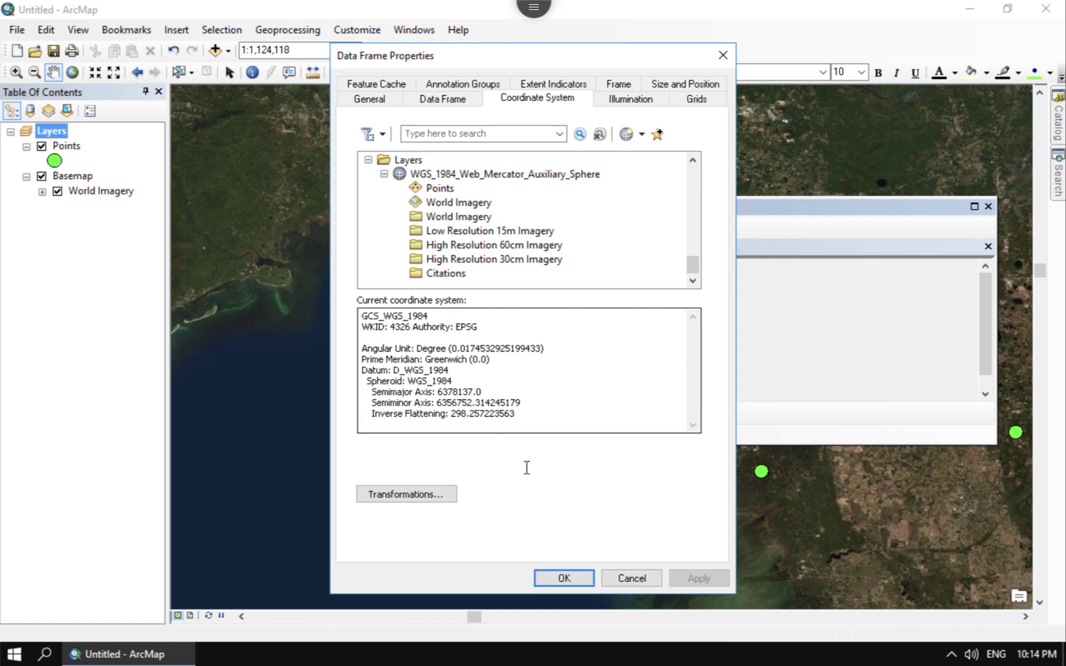
pyautogui.click(566, 578)
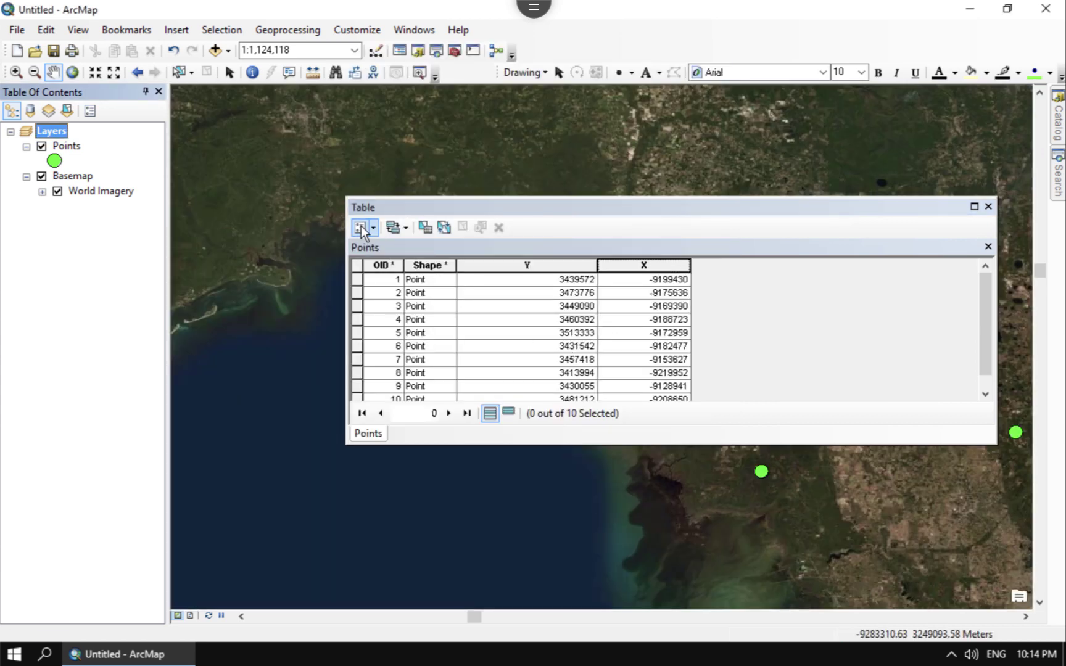
# Add a Float field named Lat to the Points table
pyautogui.click(374, 229)
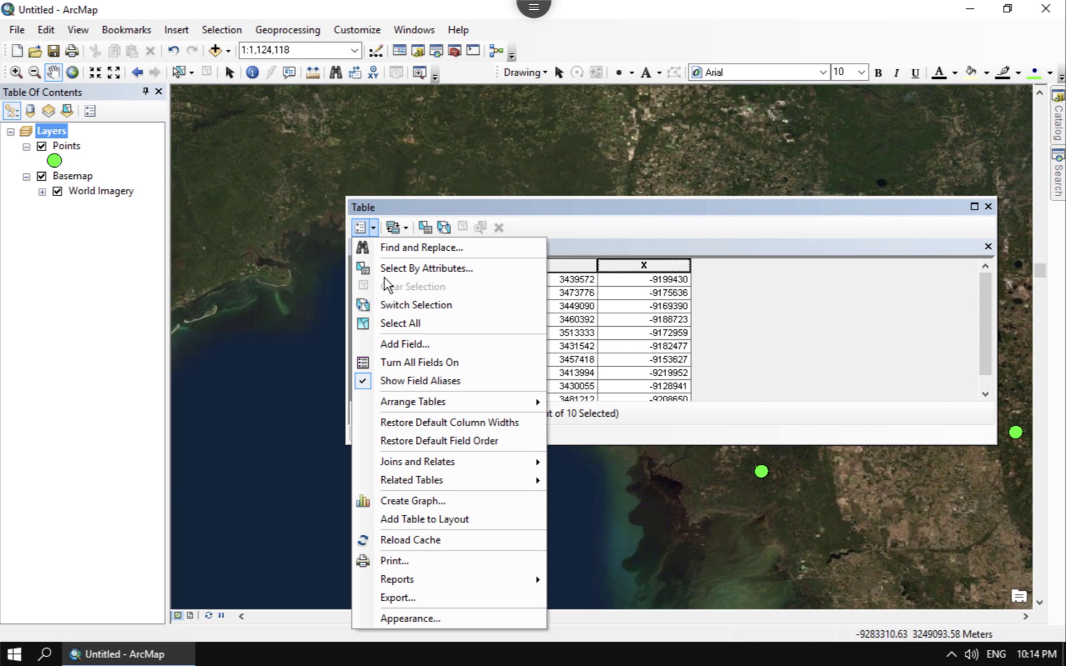
pyautogui.click(401, 344)
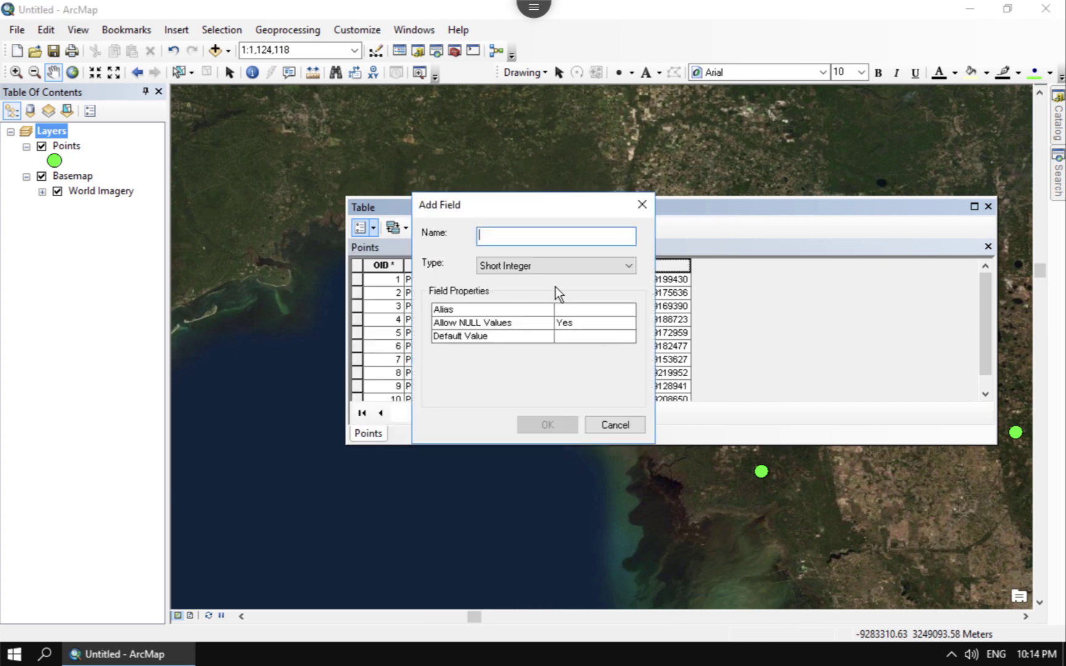
pyautogui.click(542, 269)
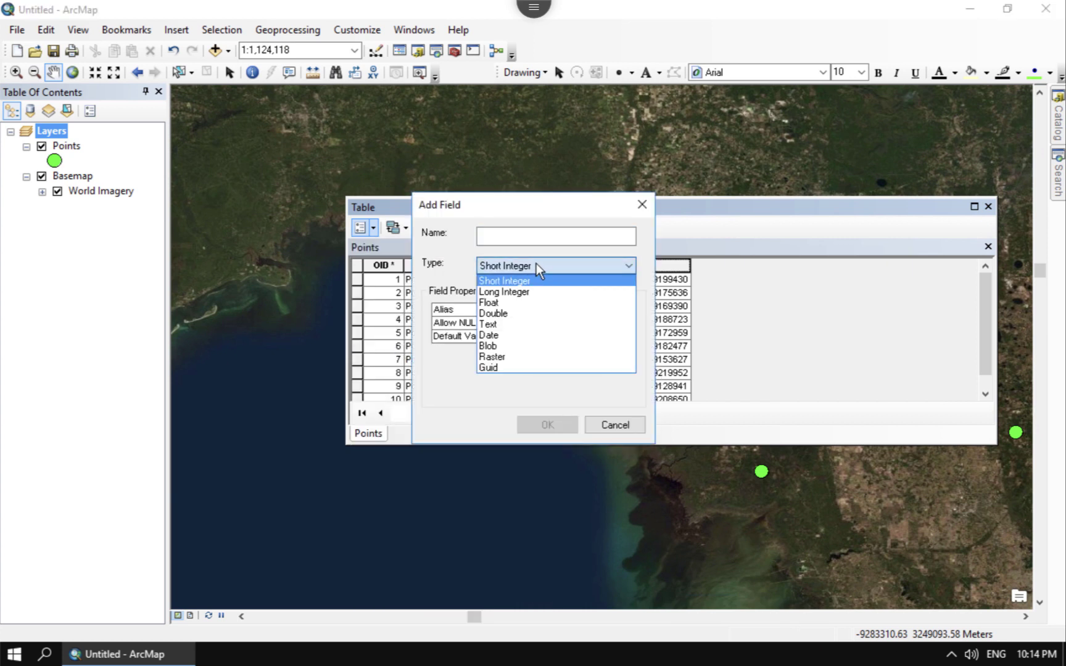
pyautogui.click(520, 303)
pyautogui.click(505, 236)
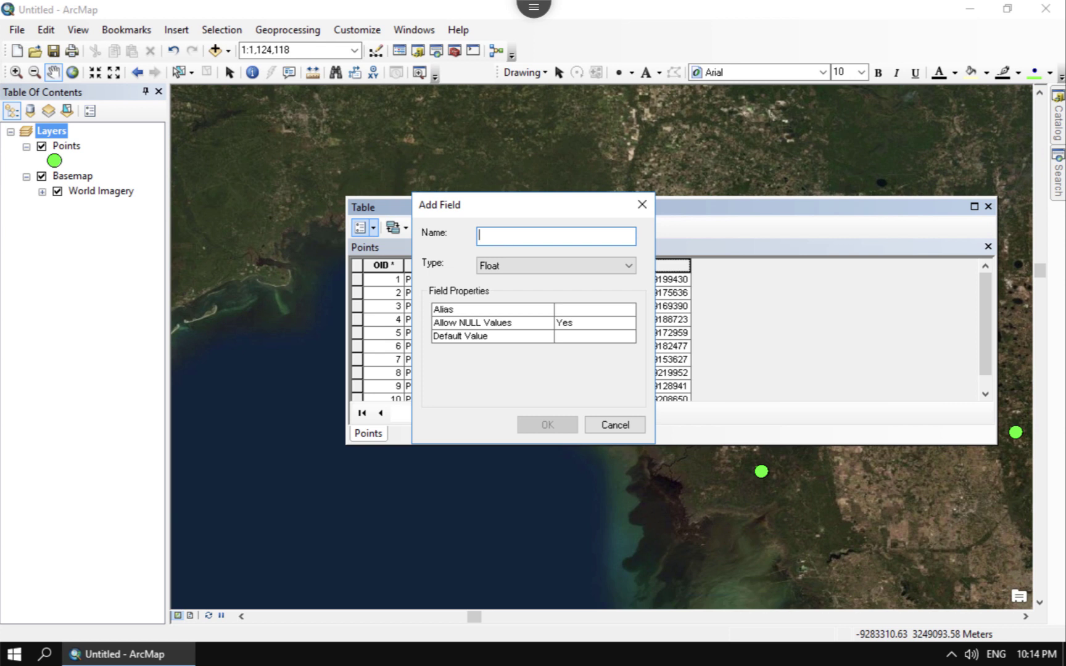
pyautogui.write('Long')
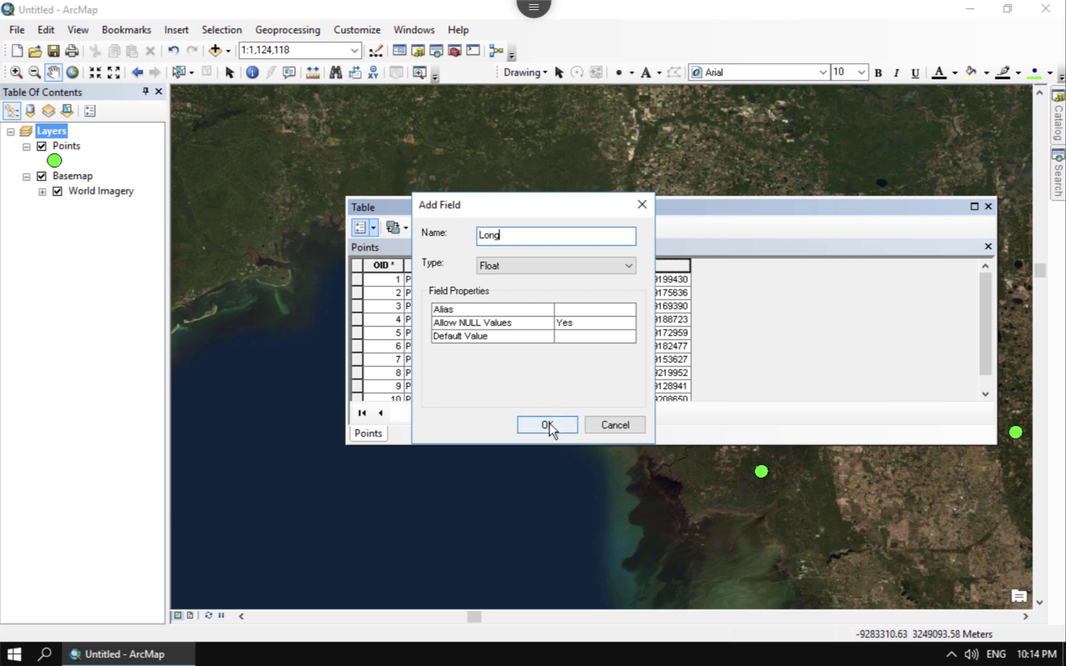
pyautogui.doubleClick(492, 237)
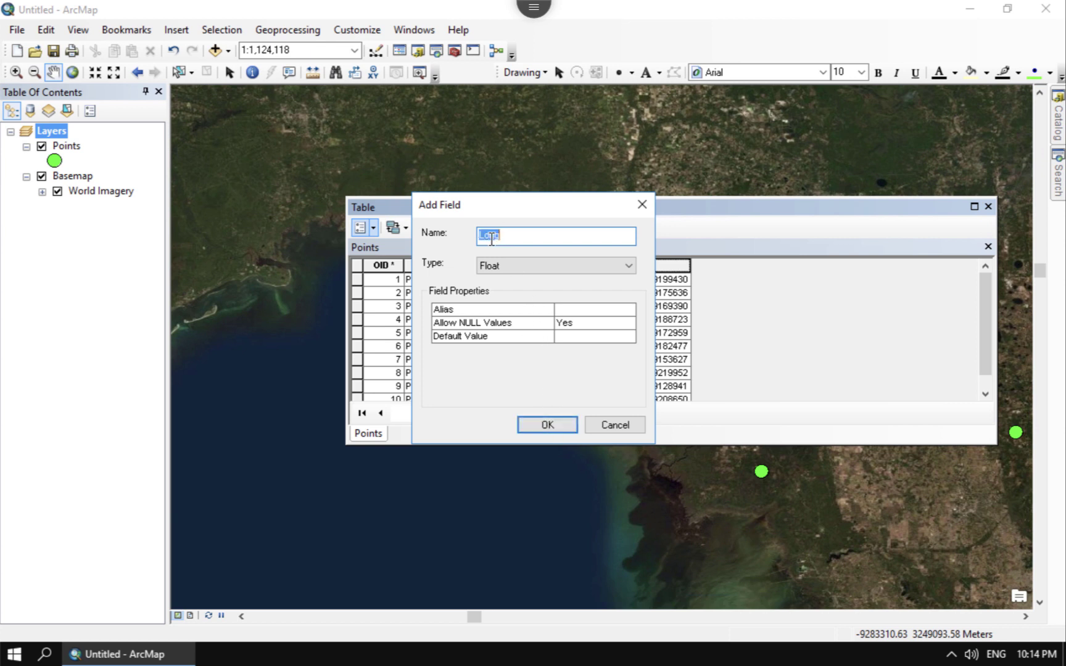
pyautogui.write('Lat')
pyautogui.click(555, 422)
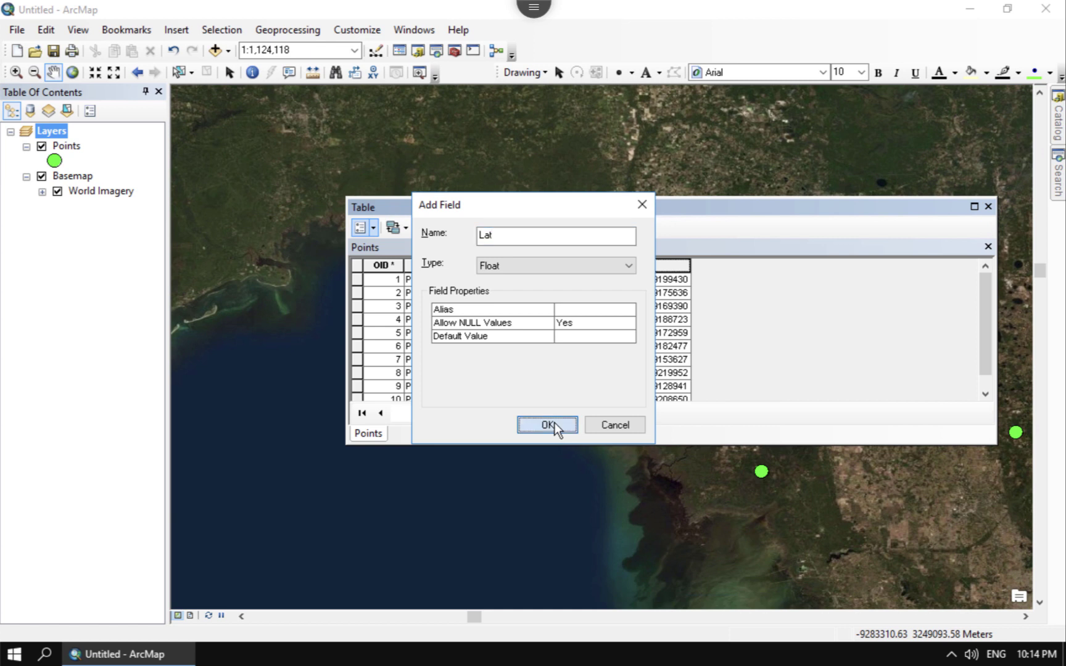
# Add a second Float field named Long
pyautogui.click(372, 231)
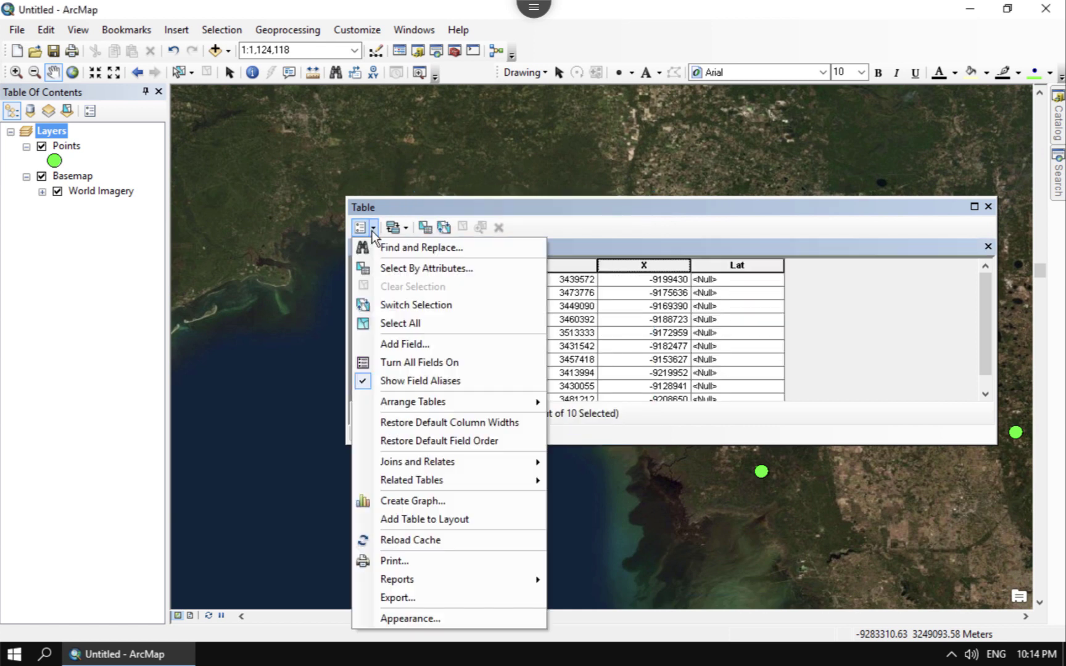
pyautogui.click(403, 344)
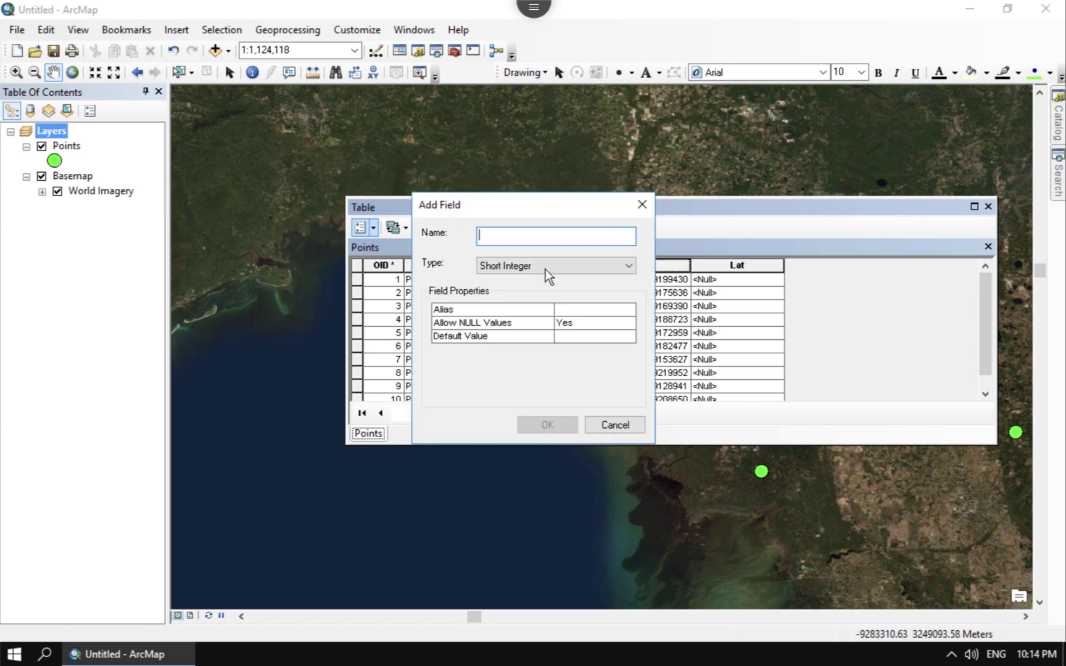
pyautogui.write('Long')
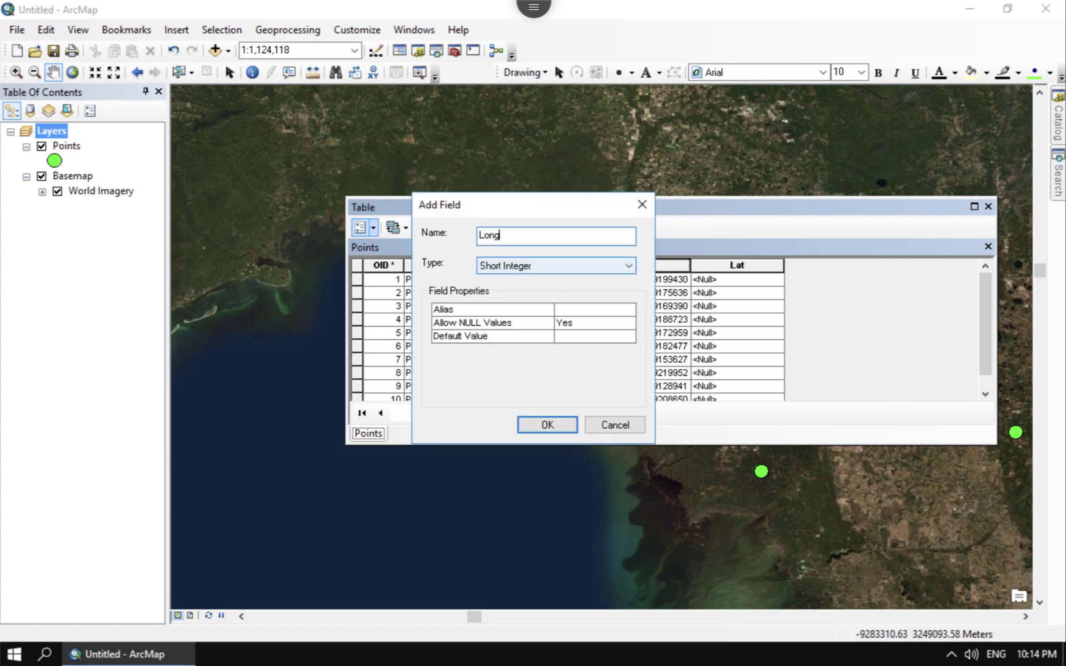
pyautogui.click(577, 260)
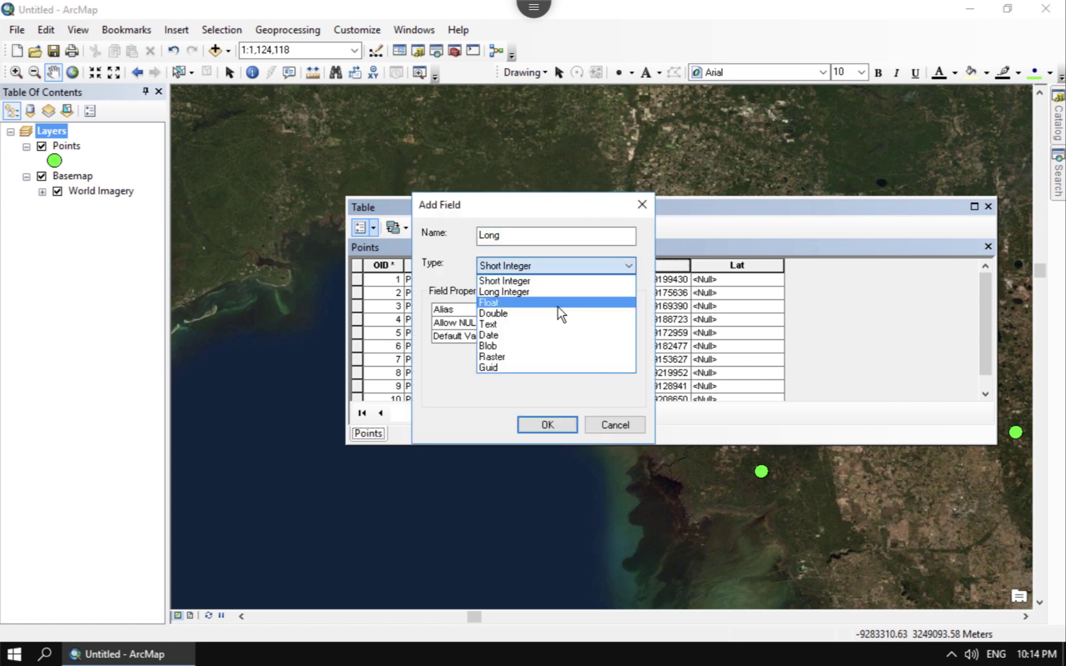
pyautogui.click(558, 306)
pyautogui.click(550, 423)
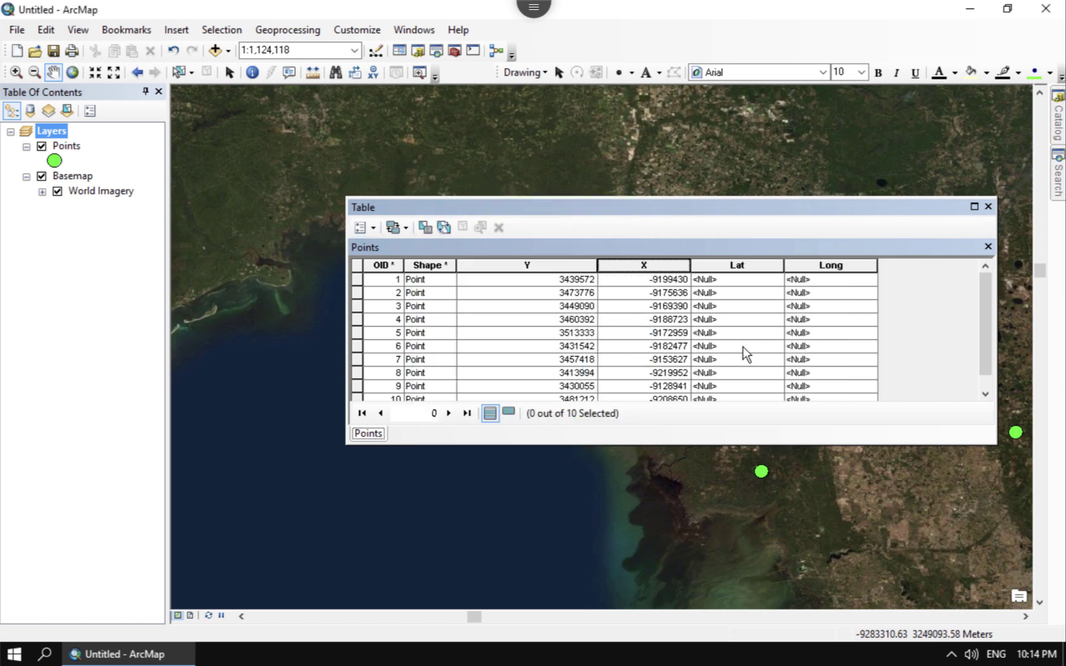
pyautogui.click(728, 267)
# Calculate Lat as Y Coordinate of Point in Decimal Degrees using the WGS 1984 data frame system
pyautogui.rightClick(723, 267)
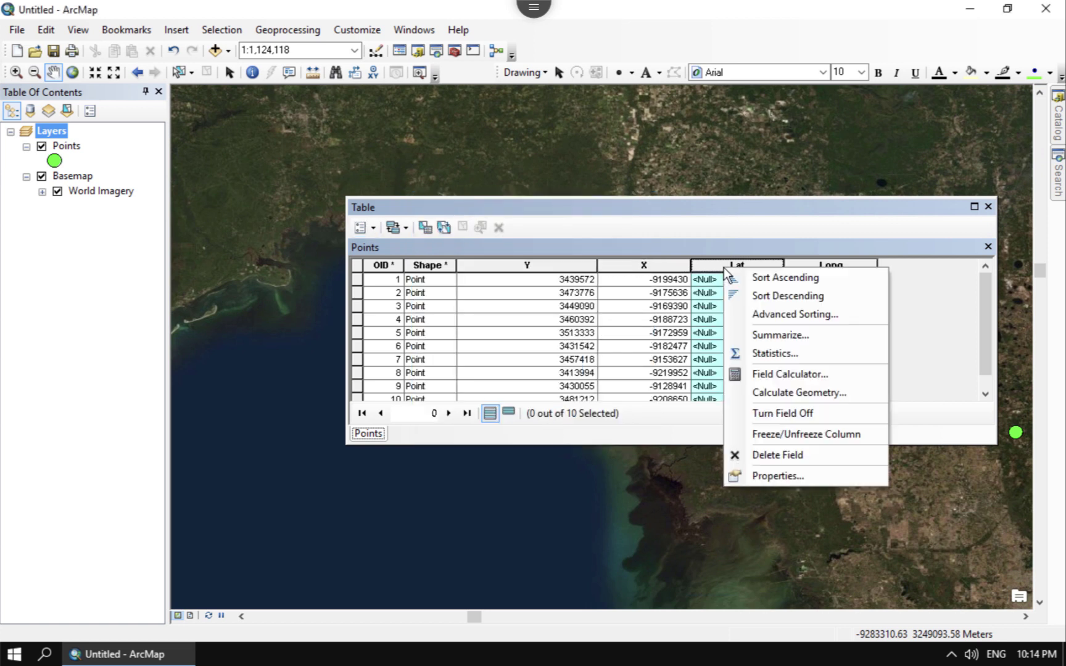
pyautogui.click(788, 393)
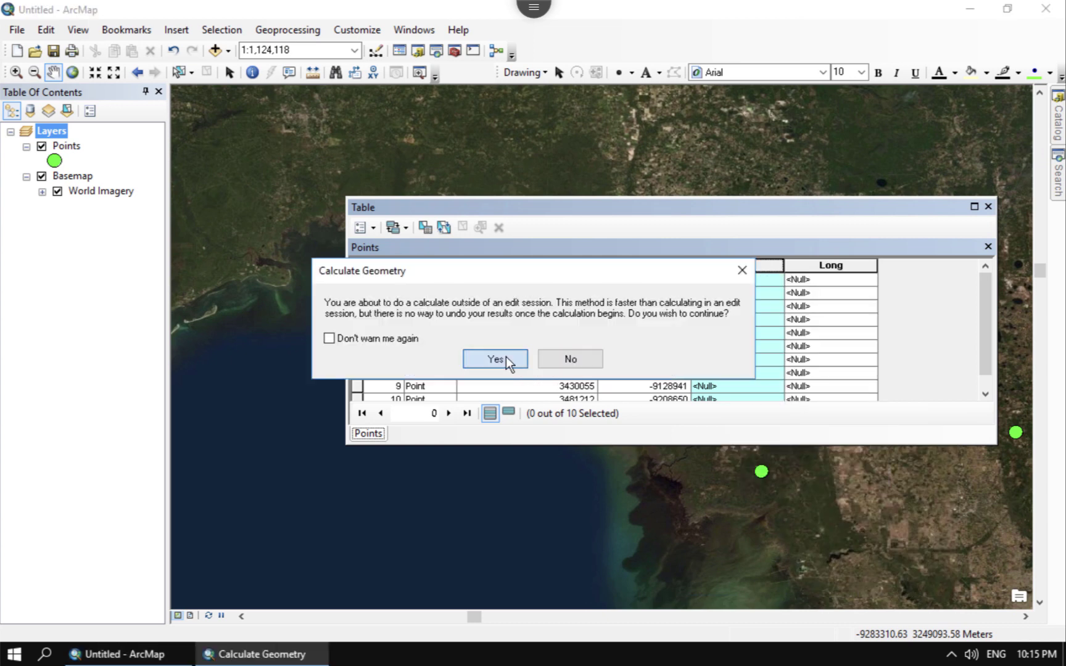
pyautogui.click(495, 359)
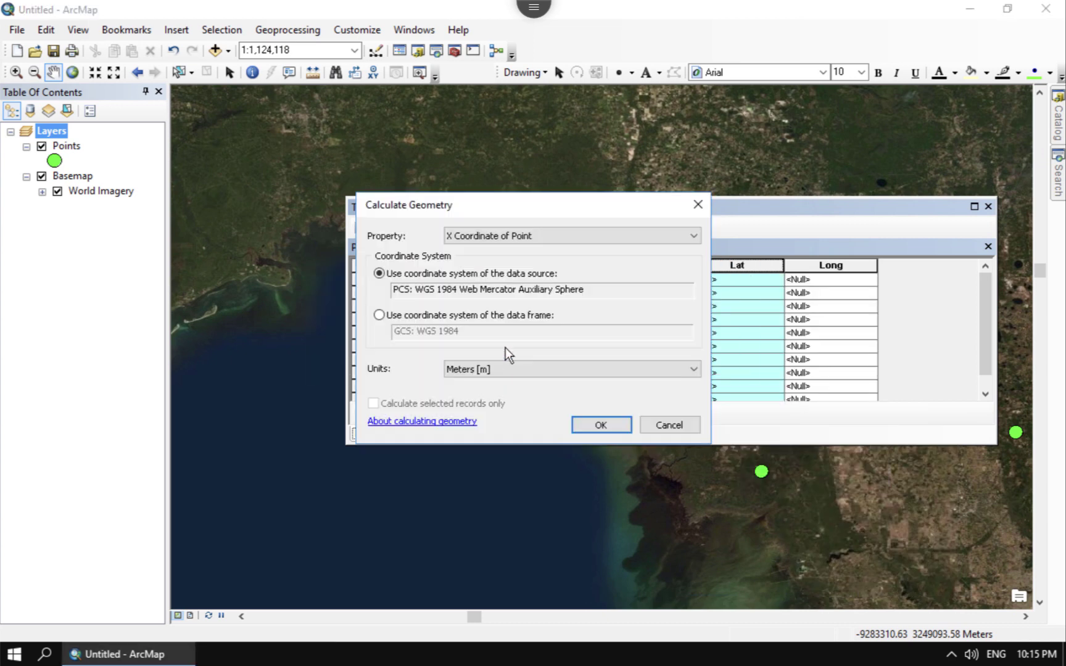
pyautogui.click(482, 240)
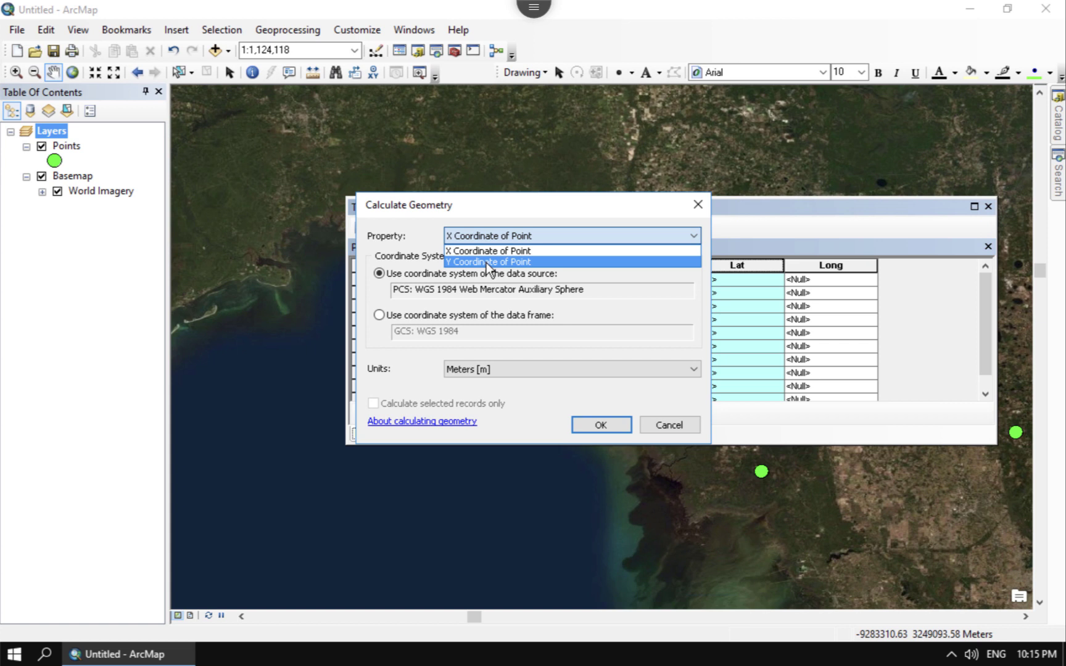
pyautogui.click(487, 263)
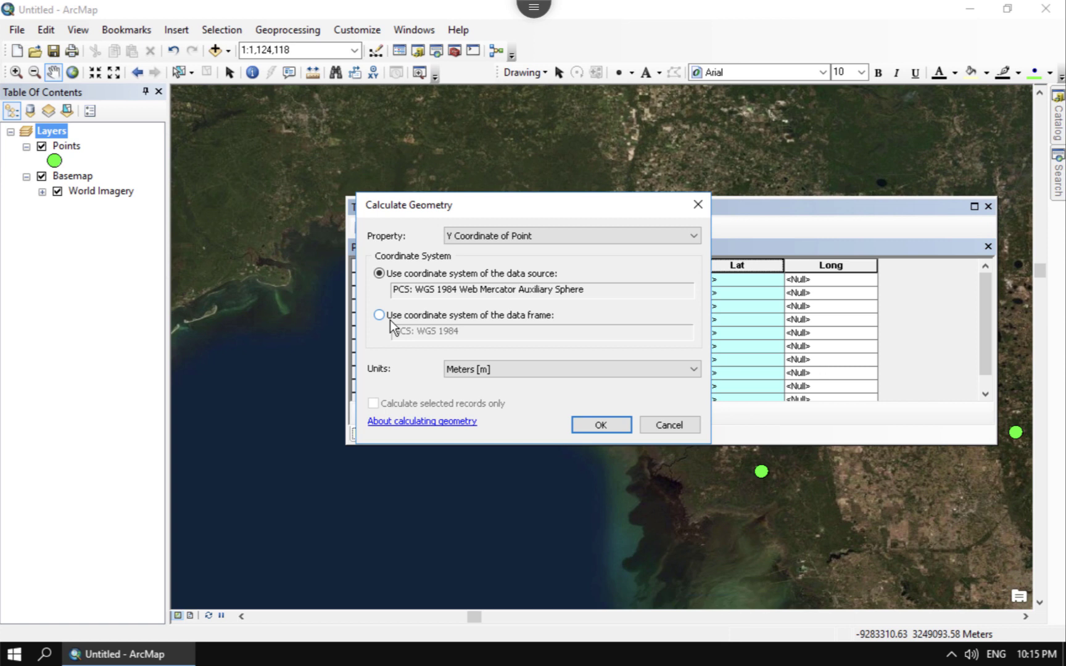
pyautogui.click(451, 316)
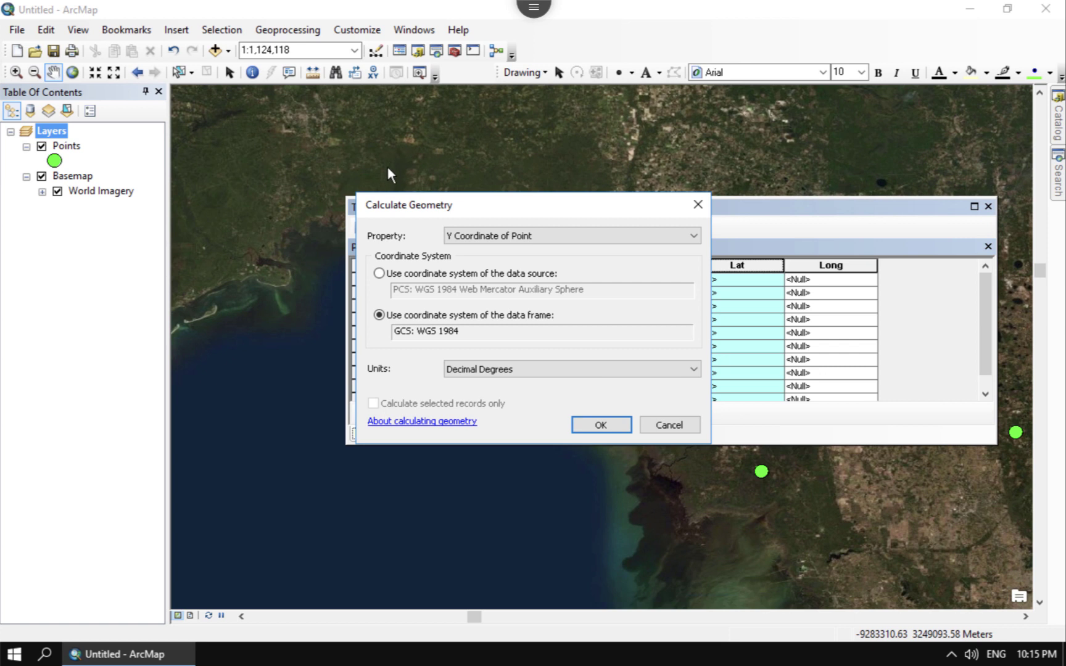
pyautogui.click(569, 368)
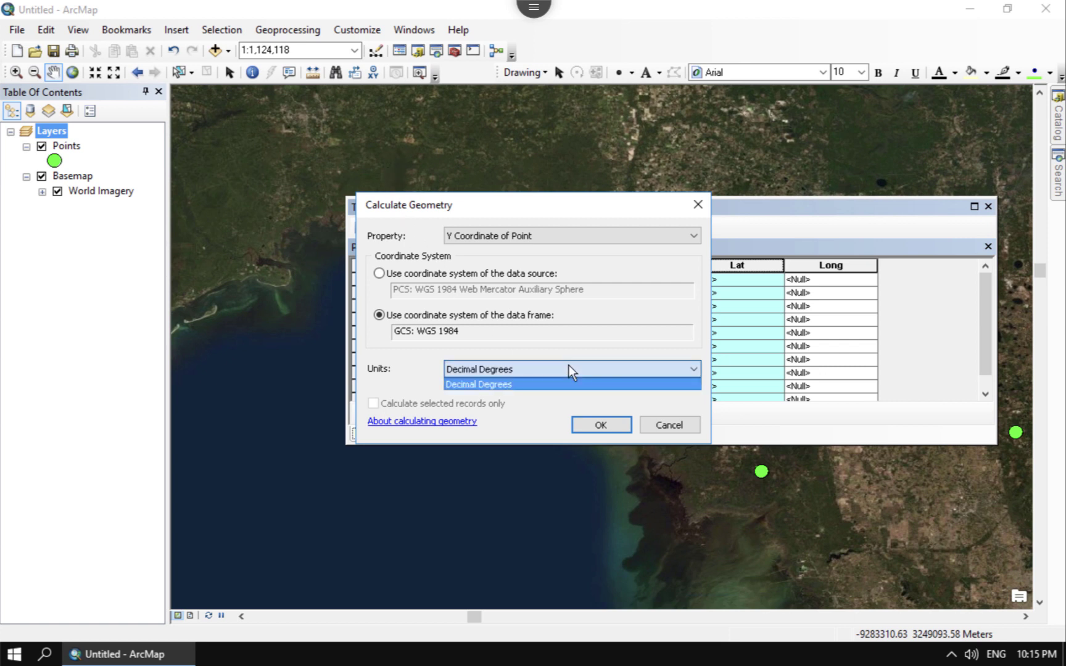
pyautogui.click(569, 368)
pyautogui.click(569, 369)
pyautogui.click(569, 366)
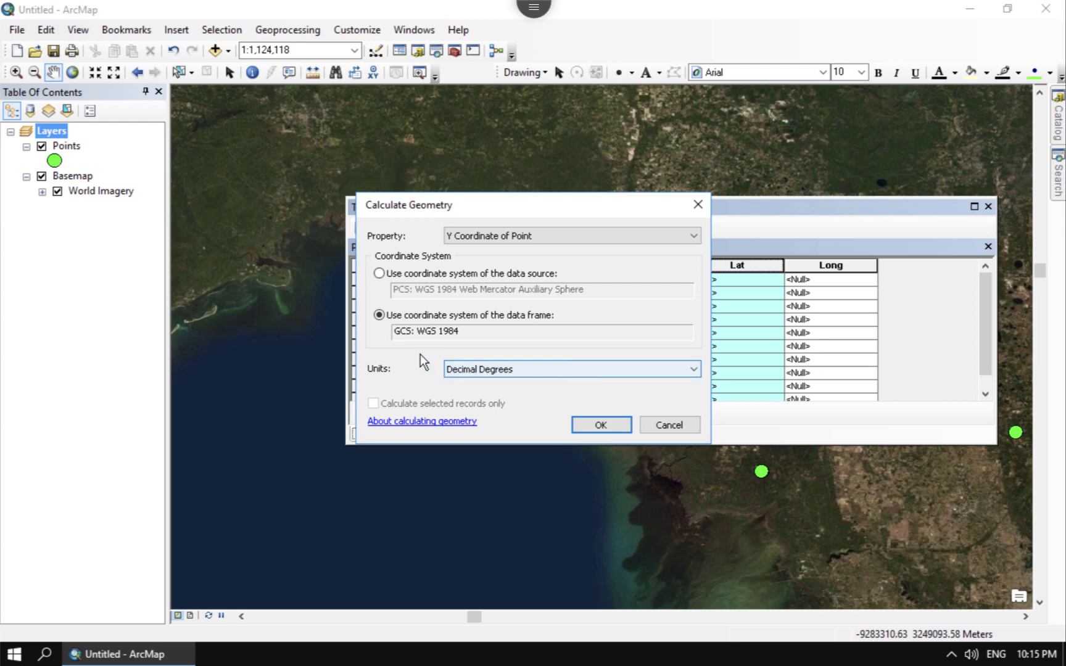
pyautogui.click(620, 424)
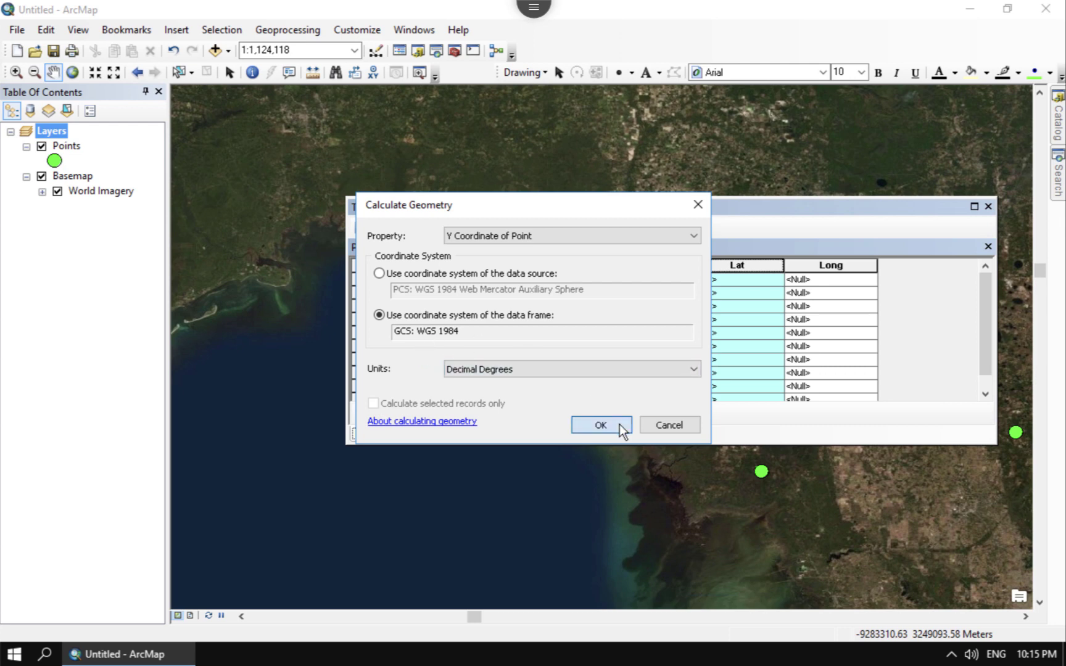
pyautogui.click(497, 361)
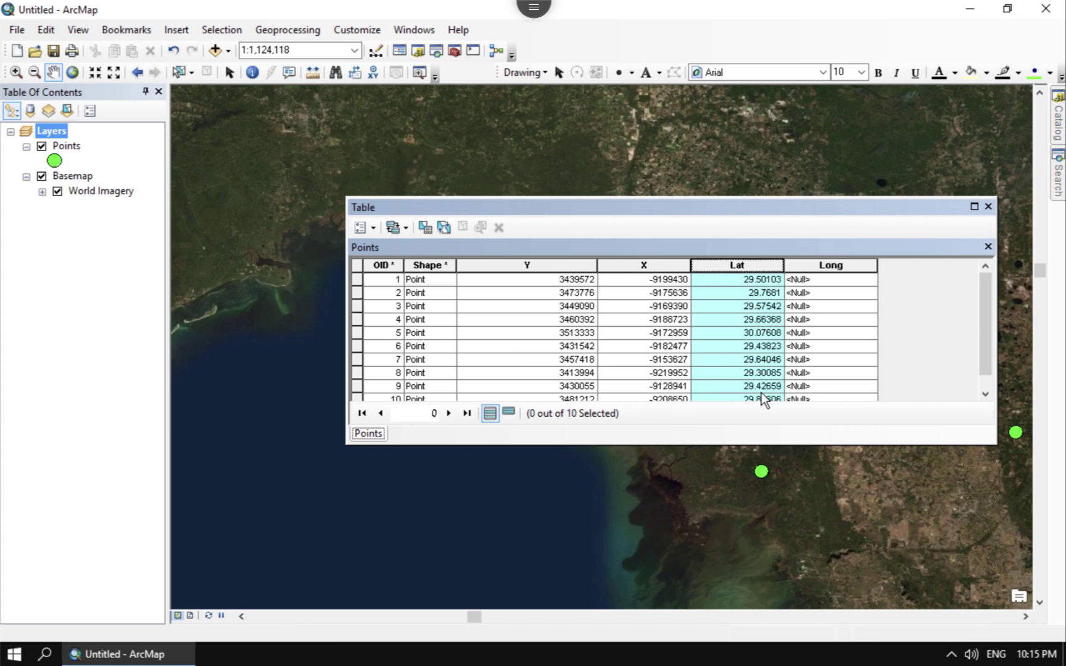
# Calculate Long as X Coordinate of Point in Decimal Degrees, e.g. -82.63988 for record 1
pyautogui.click(831, 267)
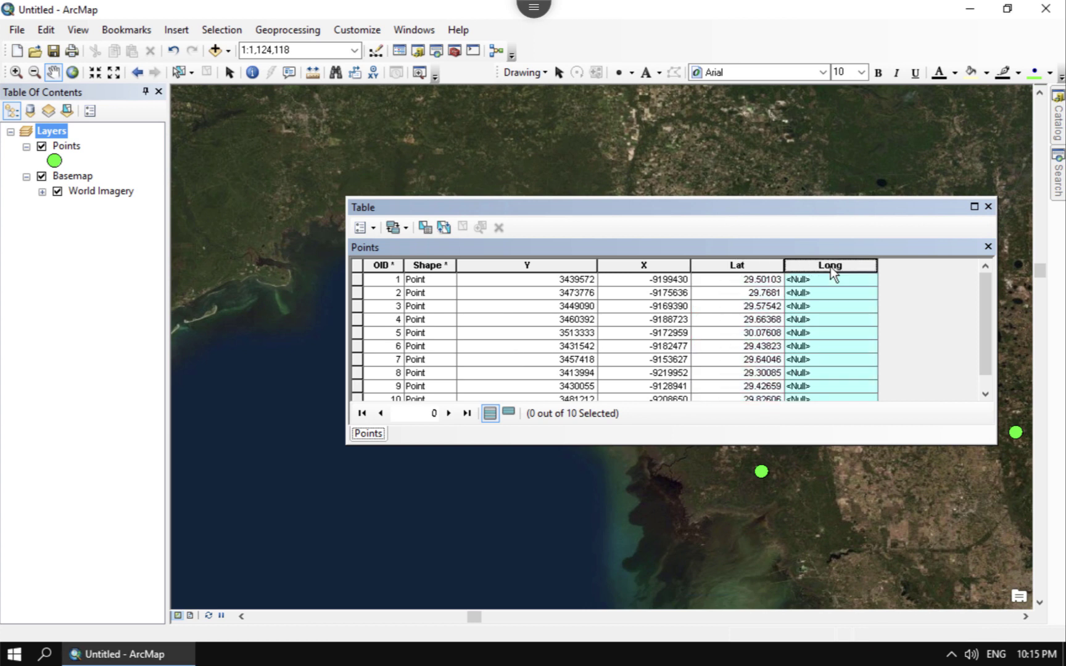
pyautogui.rightClick(830, 266)
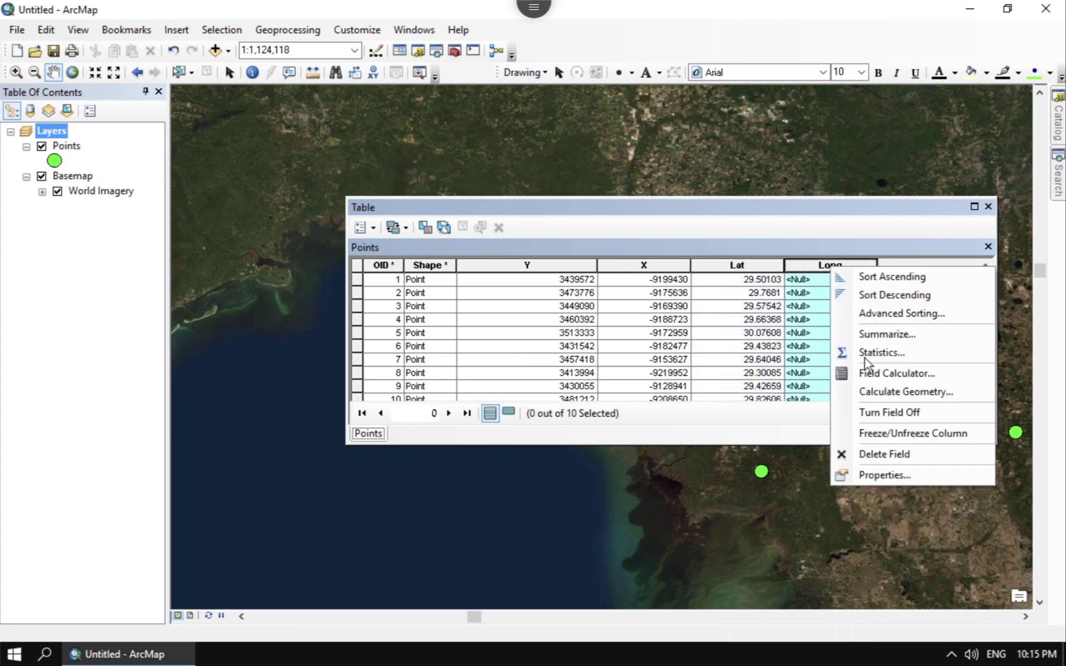
pyautogui.click(877, 391)
pyautogui.click(479, 361)
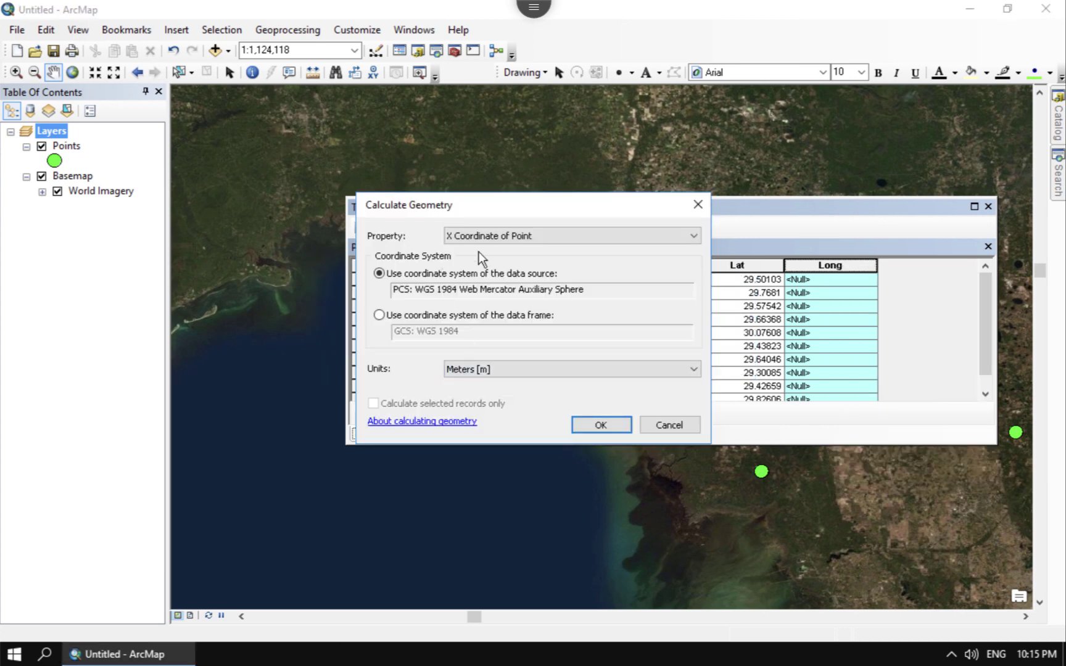
pyautogui.click(477, 236)
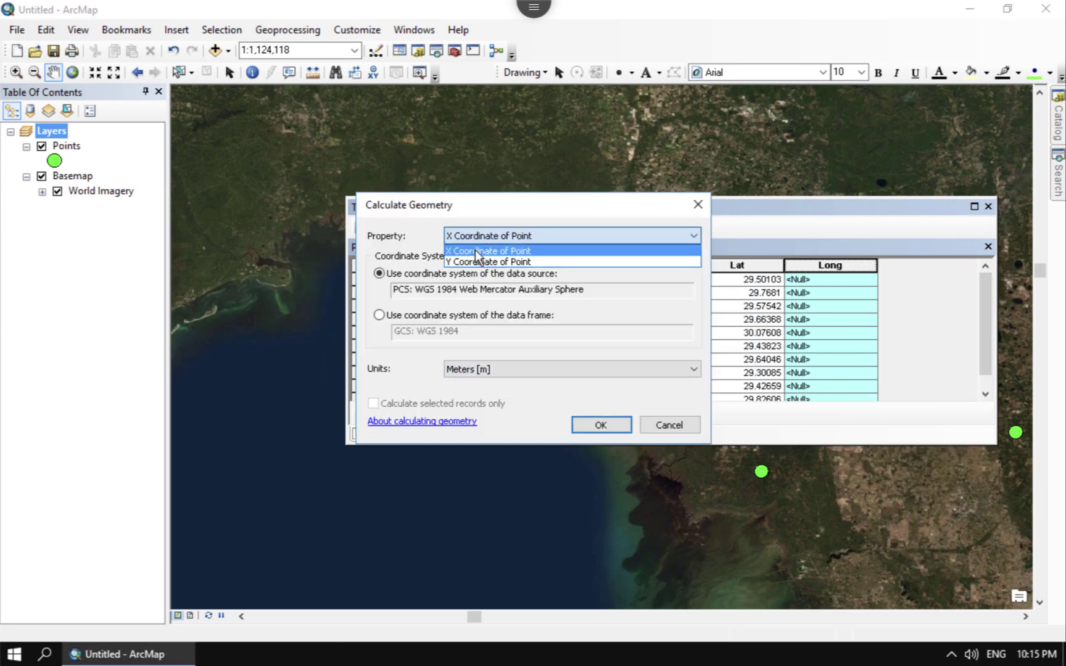
pyautogui.click(476, 250)
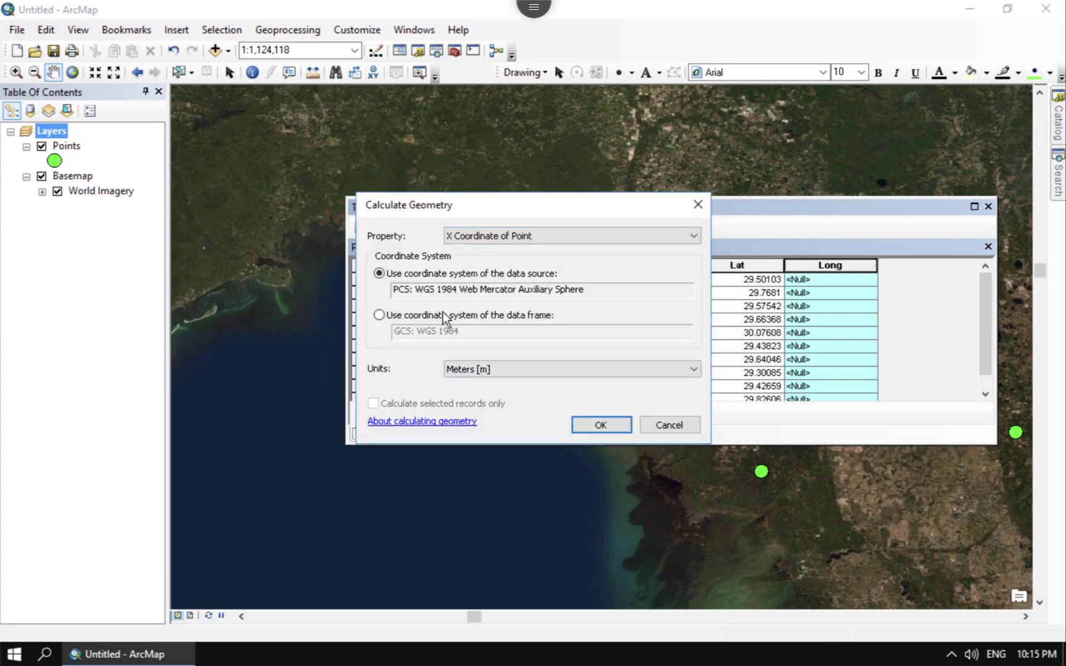
pyautogui.click(522, 369)
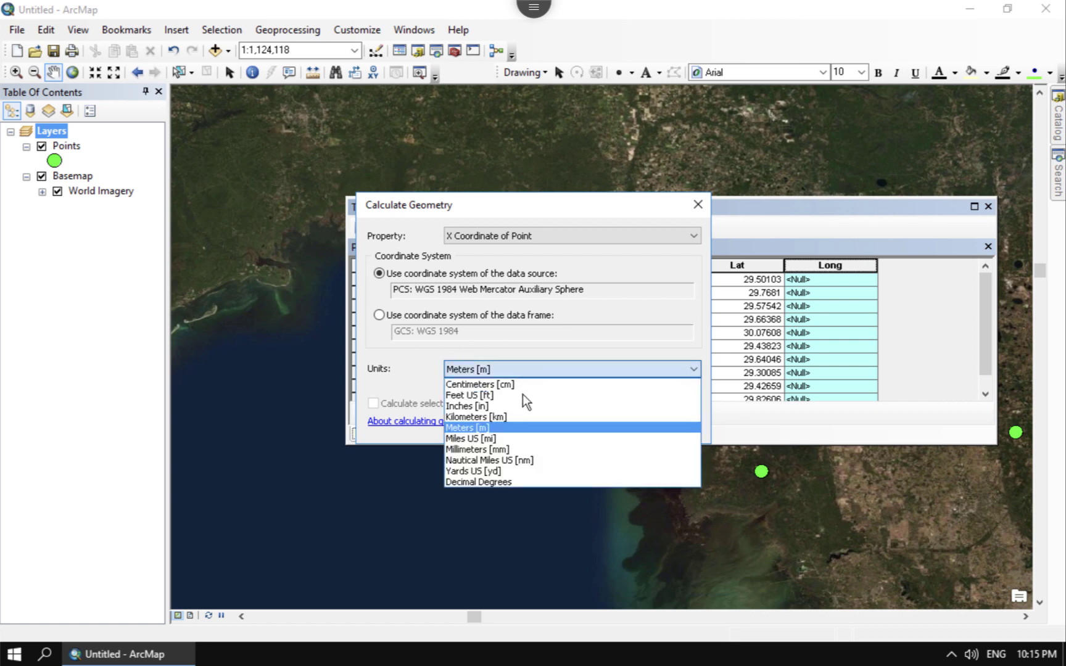
pyautogui.click(522, 483)
pyautogui.click(581, 427)
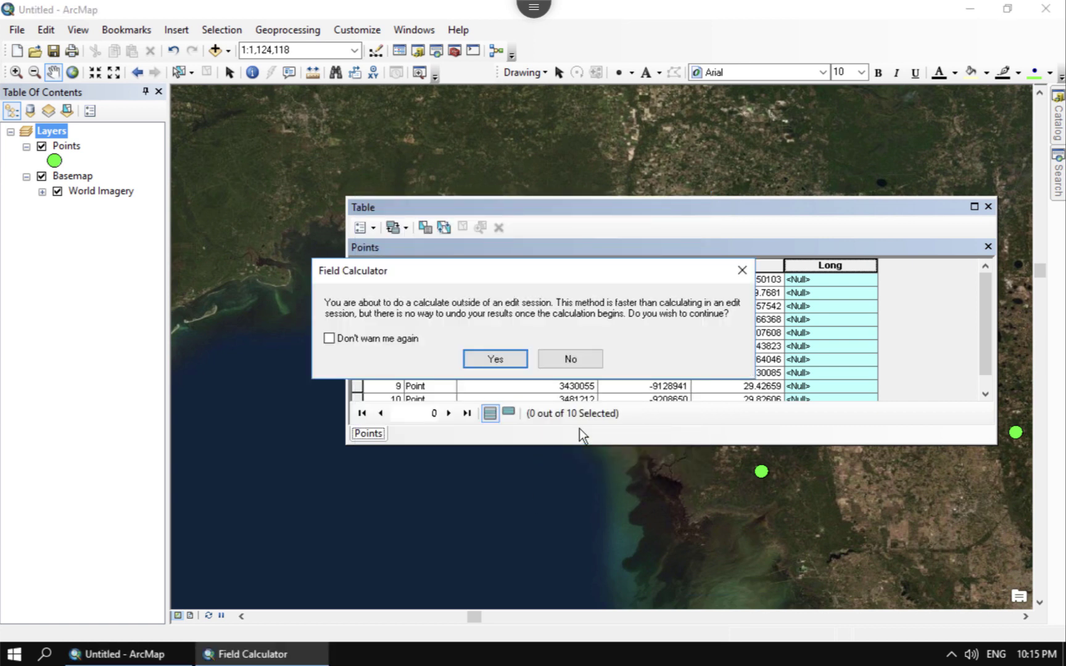
pyautogui.click(507, 357)
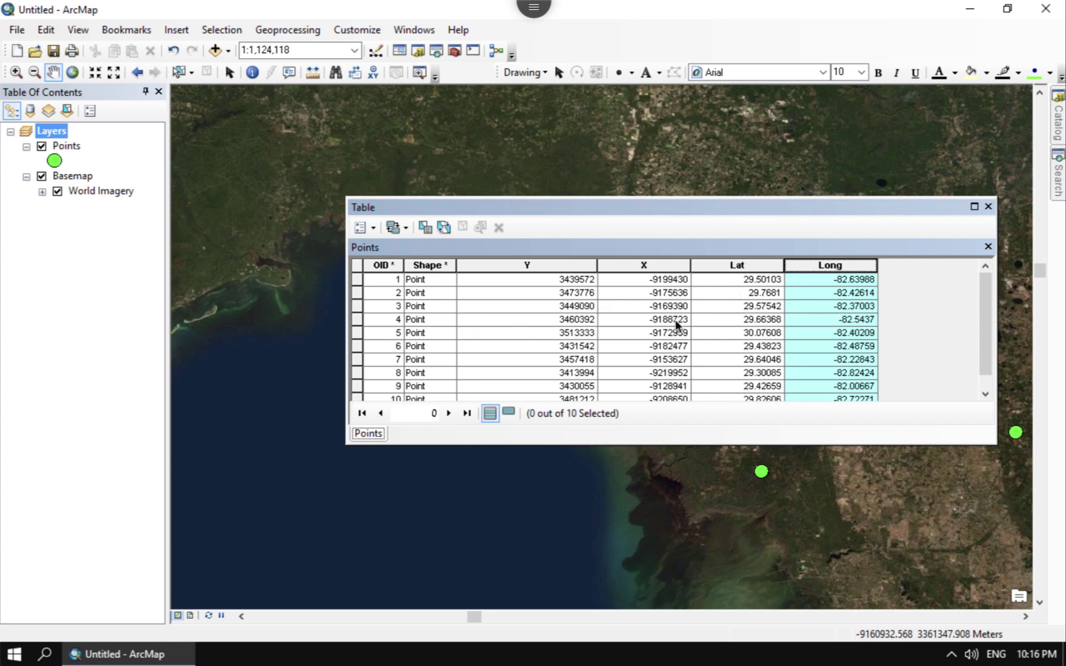
pyautogui.click(375, 227)
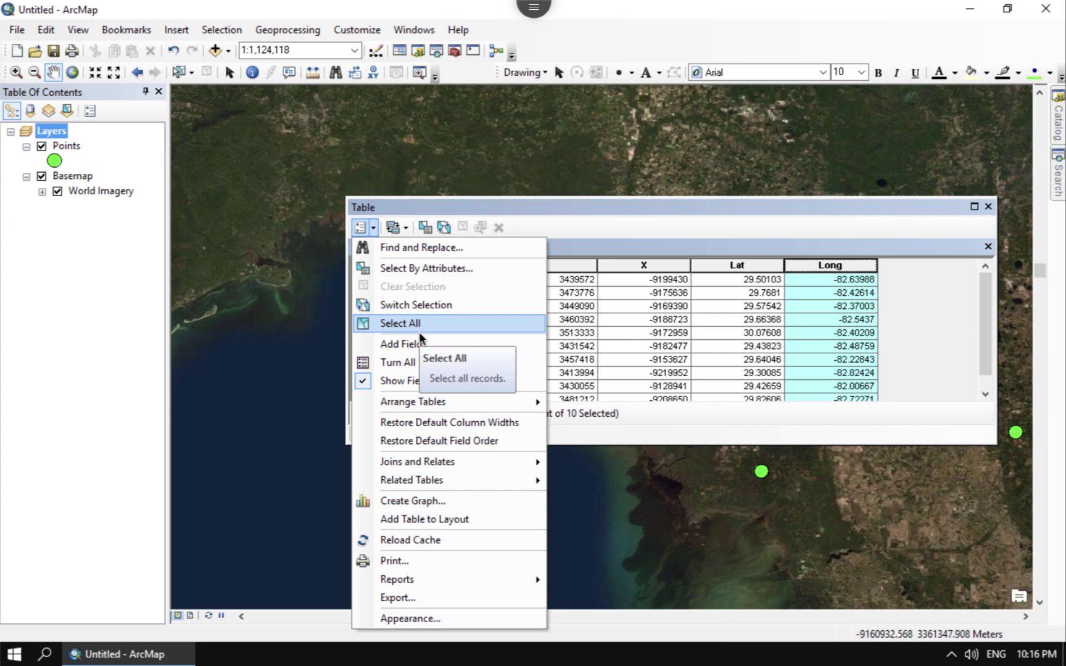
# Start exporting the table as a Text File, connecting the Desktop folder as the save location
pyautogui.click(443, 599)
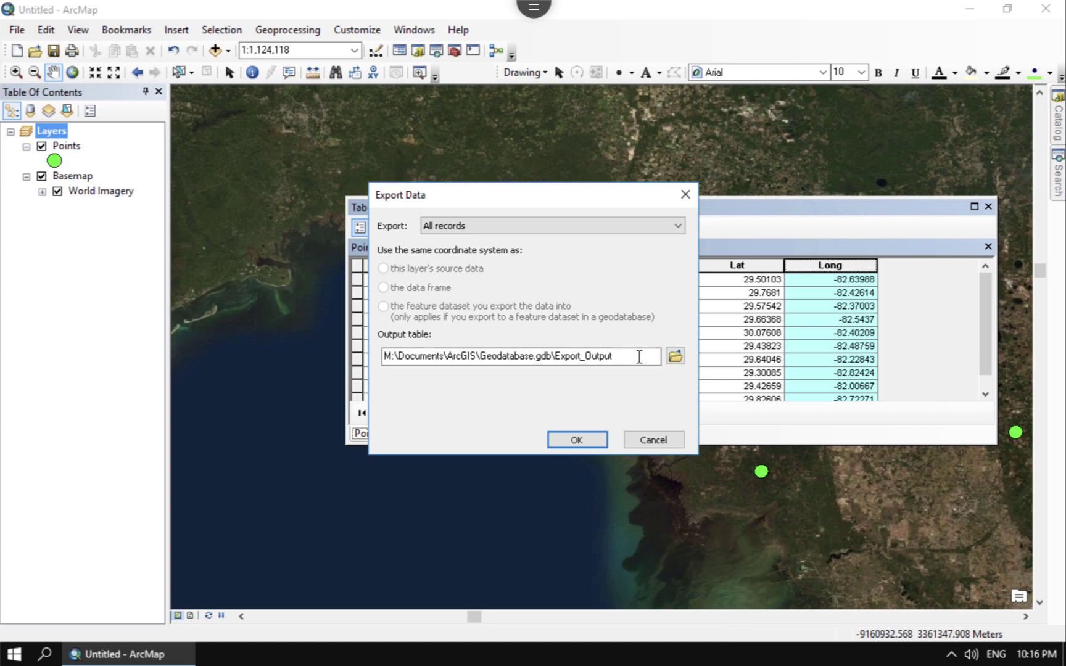
pyautogui.click(675, 356)
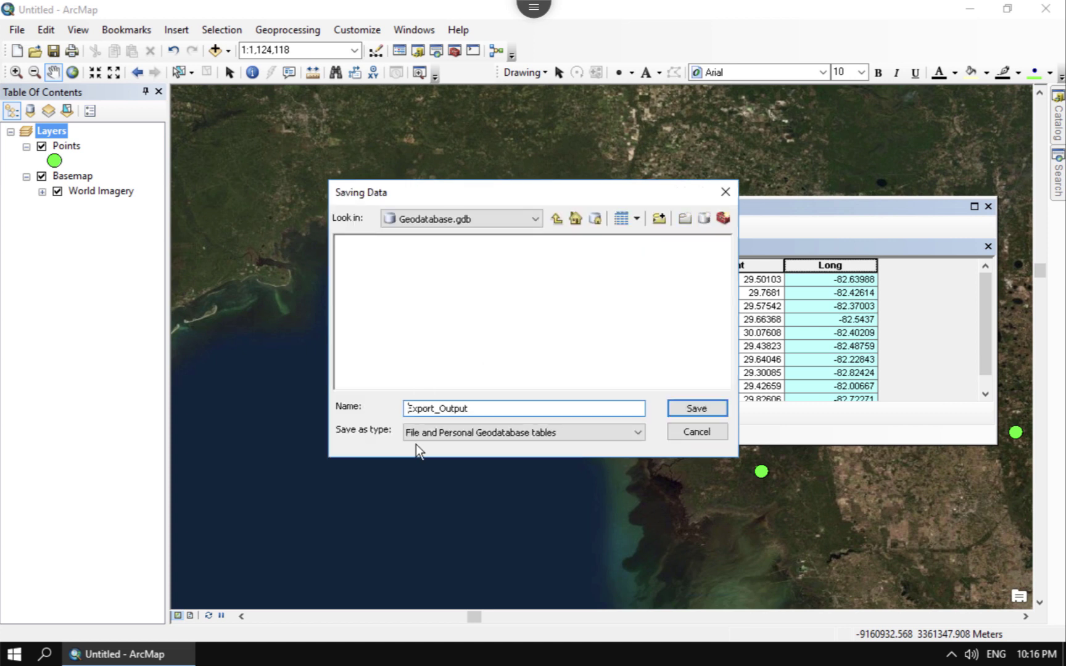
pyautogui.click(452, 437)
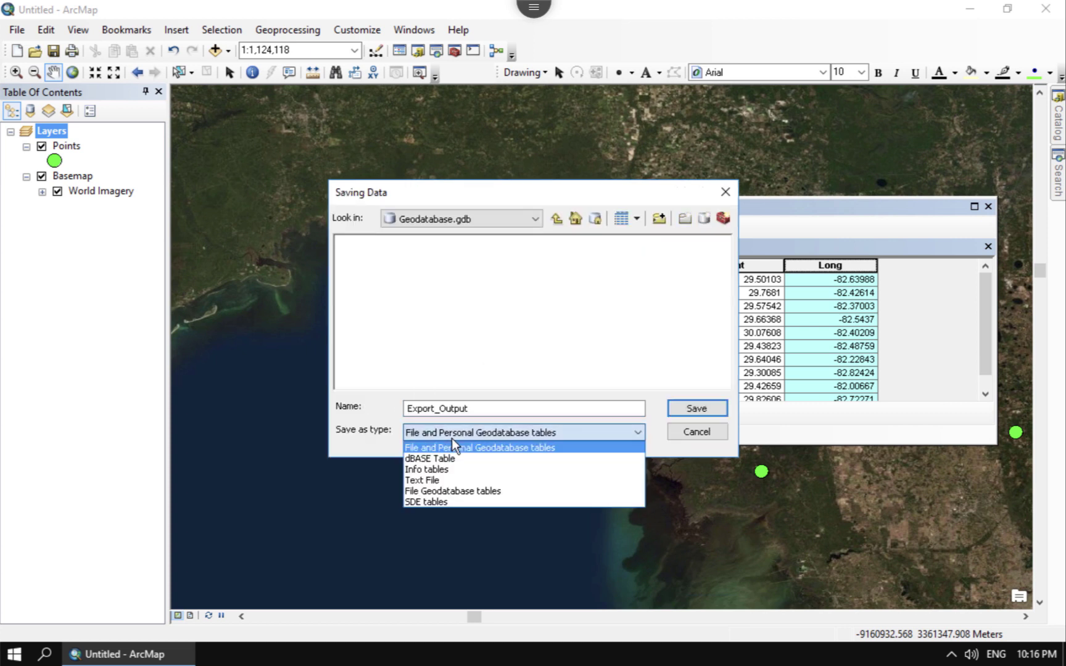
pyautogui.click(458, 482)
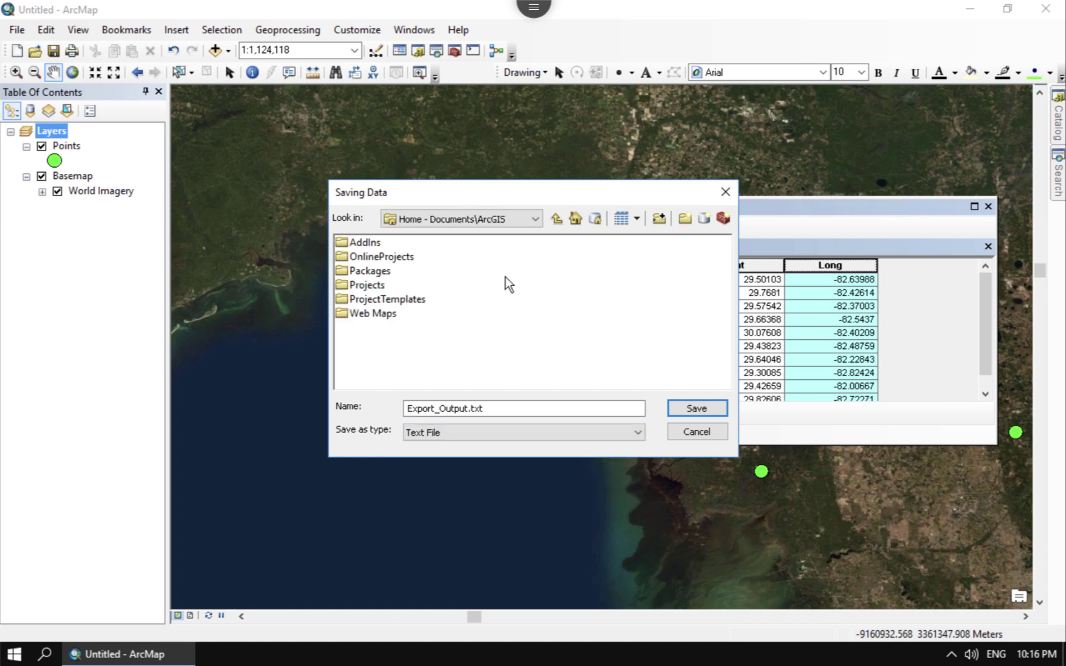
pyautogui.click(476, 219)
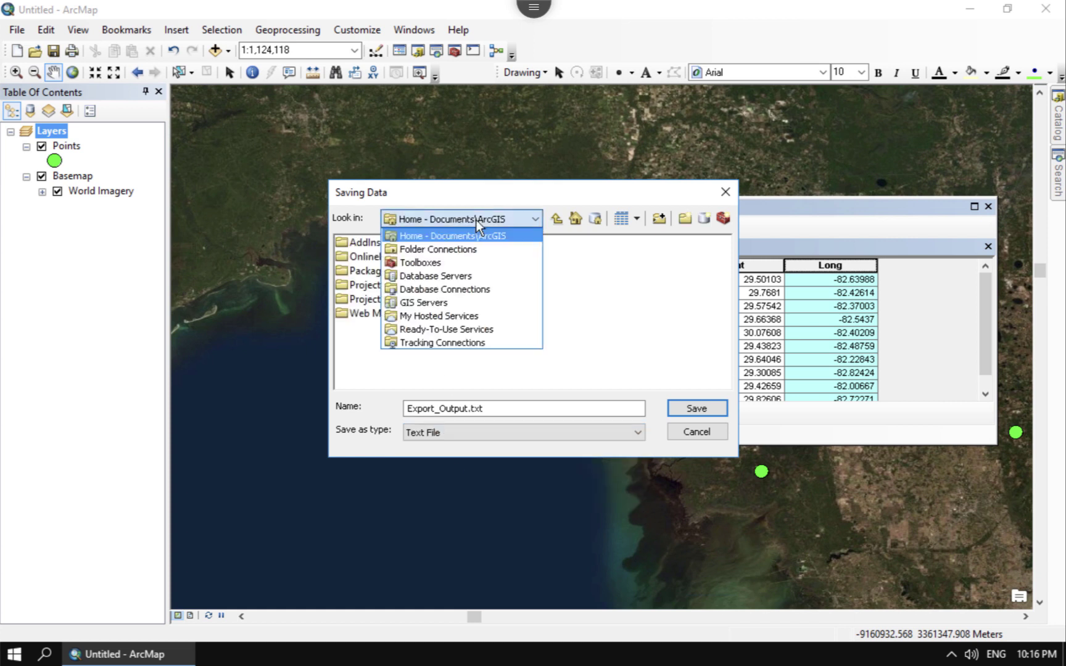
pyautogui.click(434, 251)
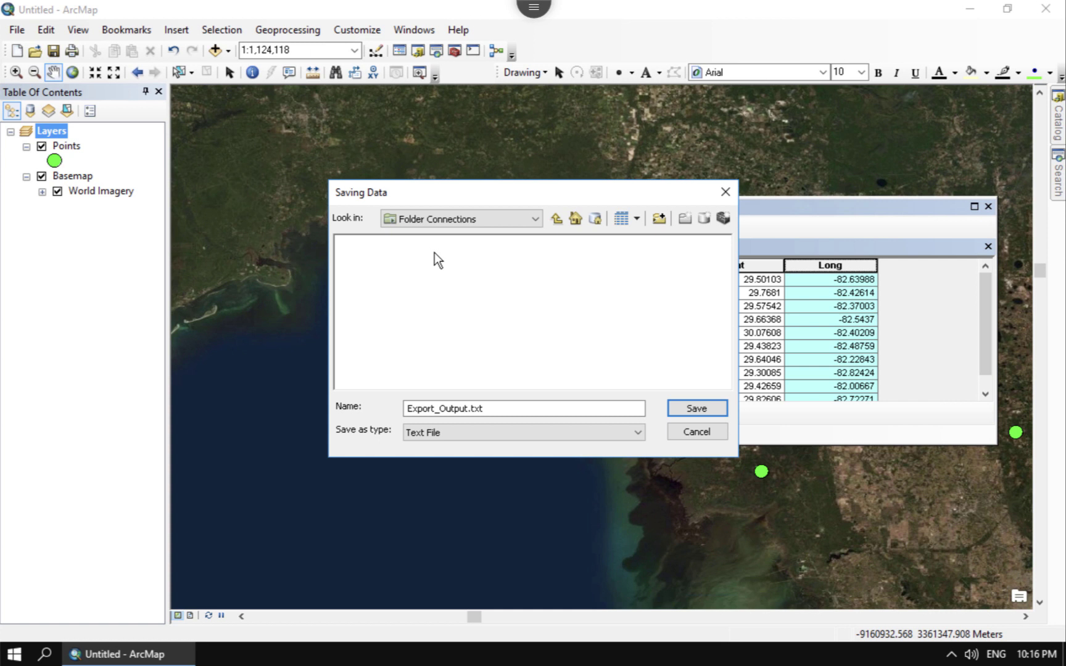
pyautogui.click(659, 218)
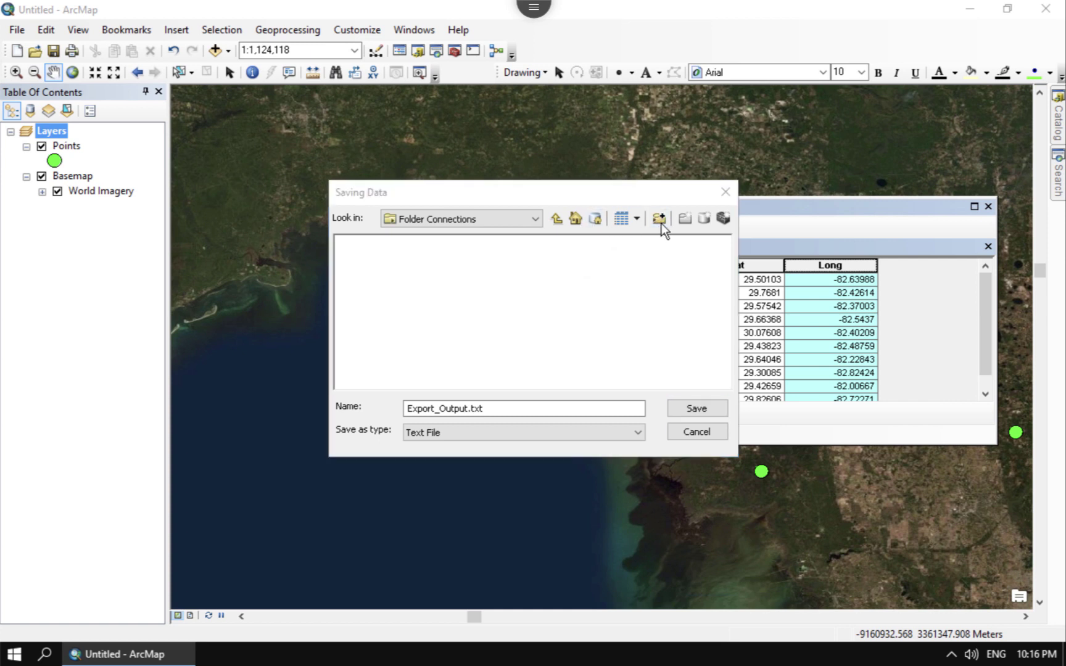
pyautogui.doubleClick(436, 284)
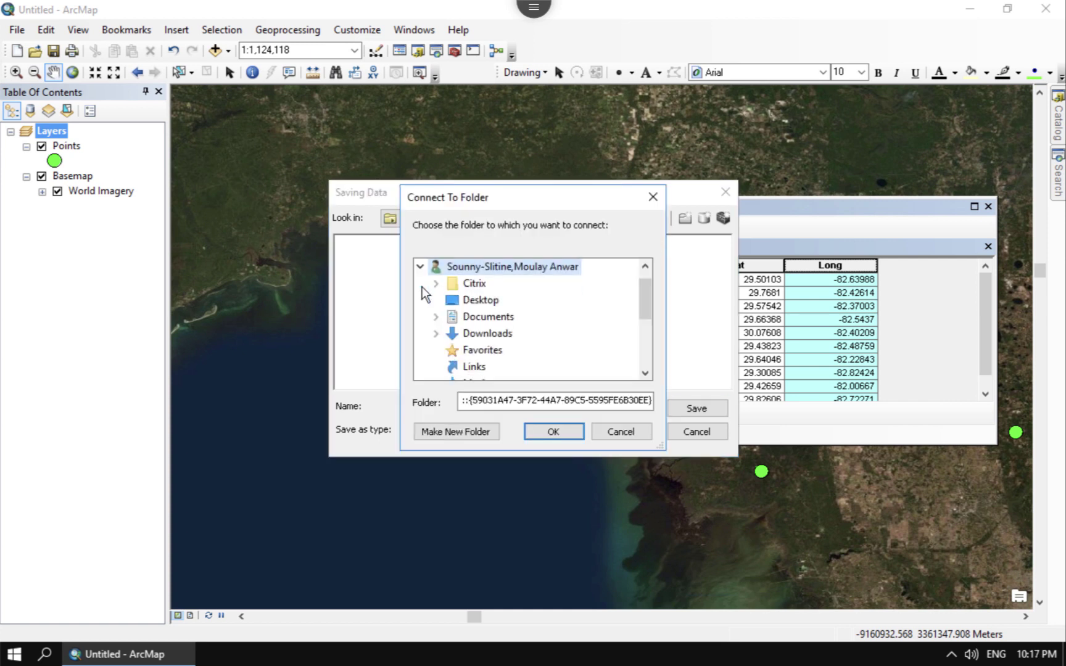
pyautogui.click(476, 301)
pyautogui.click(553, 432)
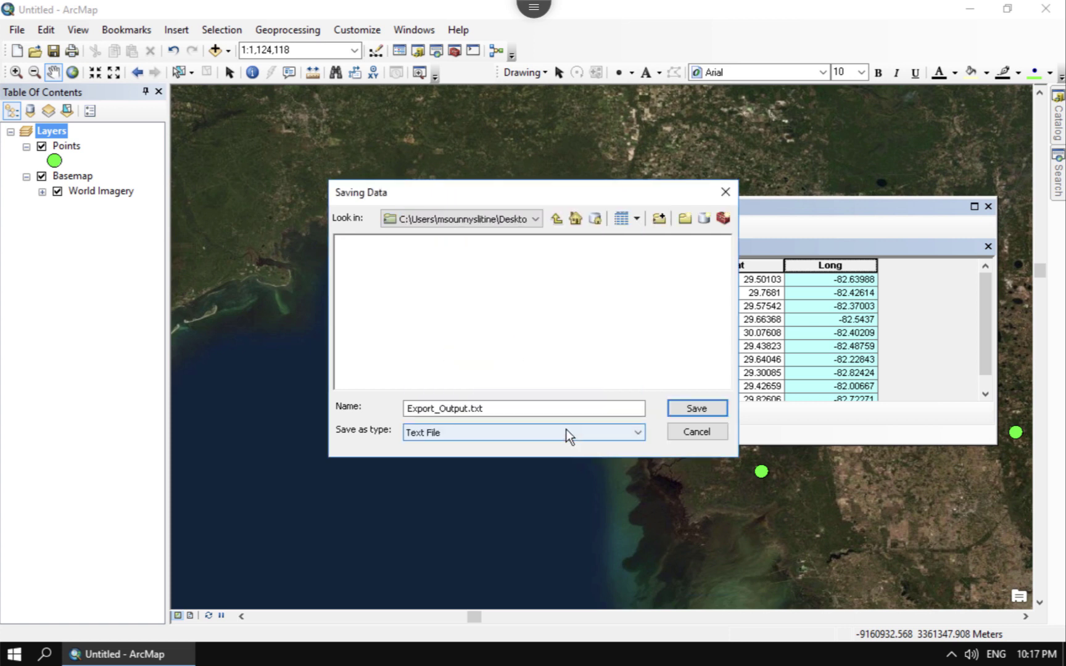
# Name the output Points, run the export, and decline adding it to the map
pyautogui.moveTo(493, 408); pyautogui.dragTo(404, 408)
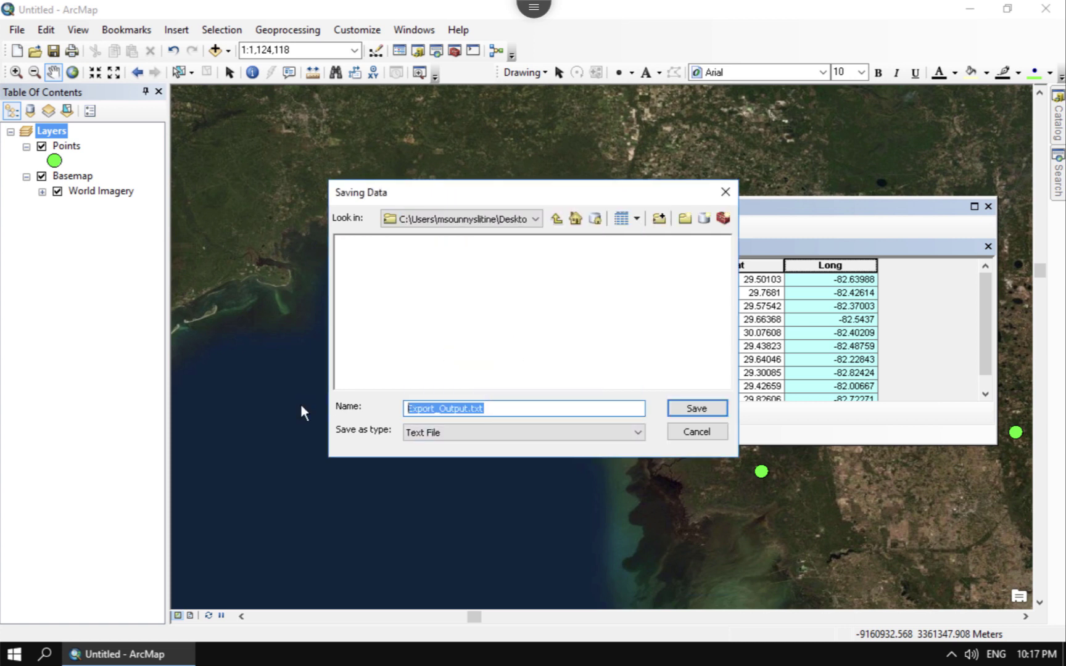
pyautogui.write('Points')
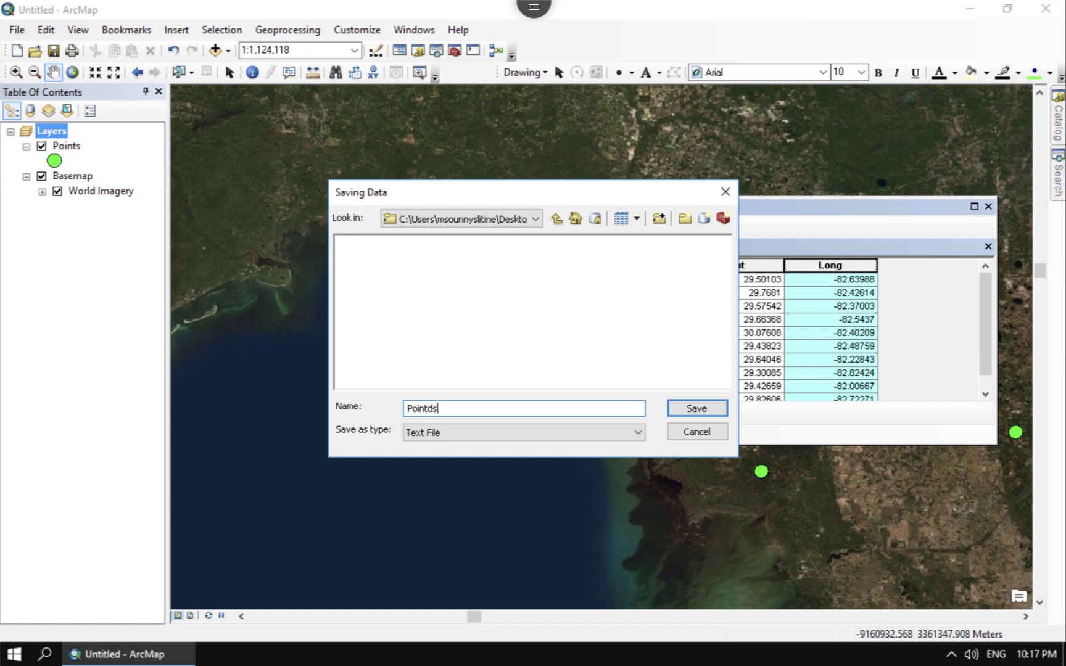
pyautogui.press('BackSpace')
pyautogui.write('s')
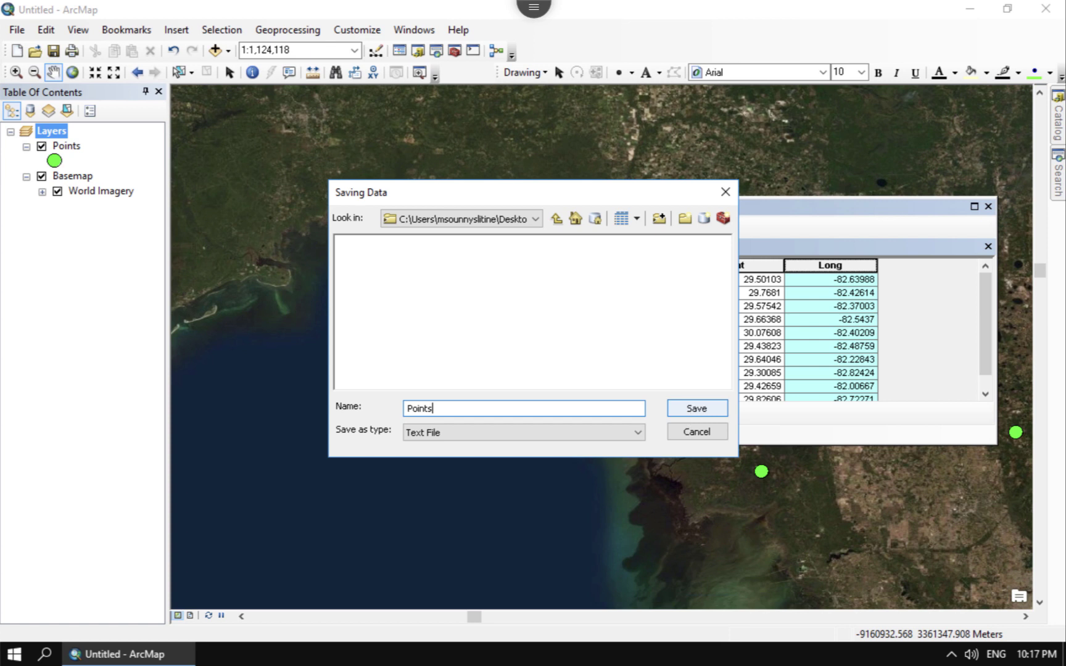
pyautogui.press('BackSpace')
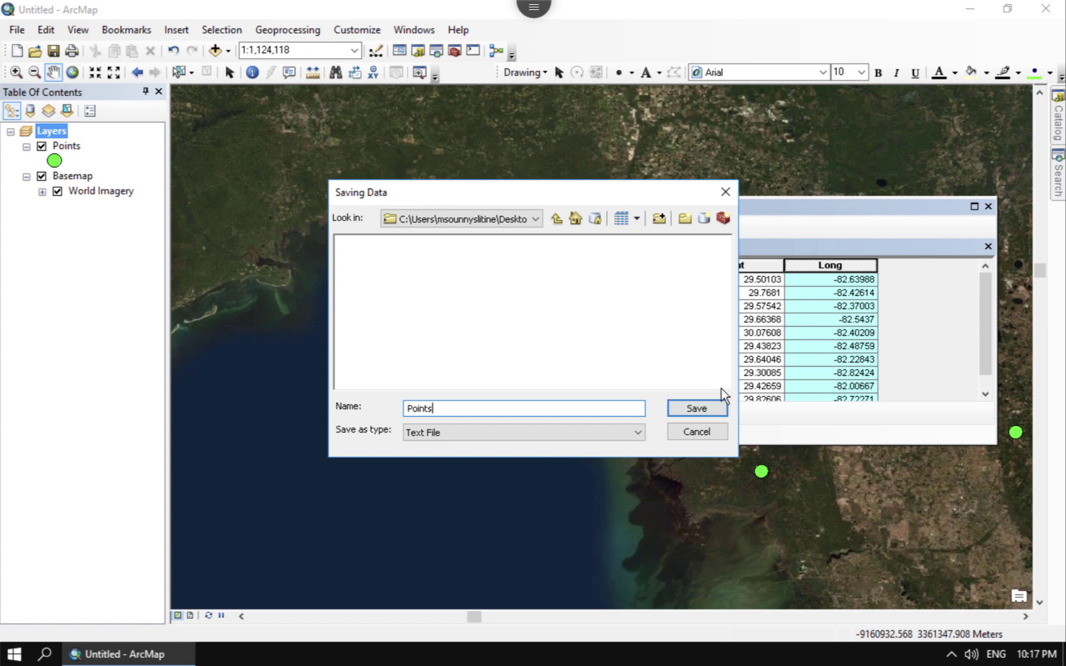
pyautogui.click(701, 411)
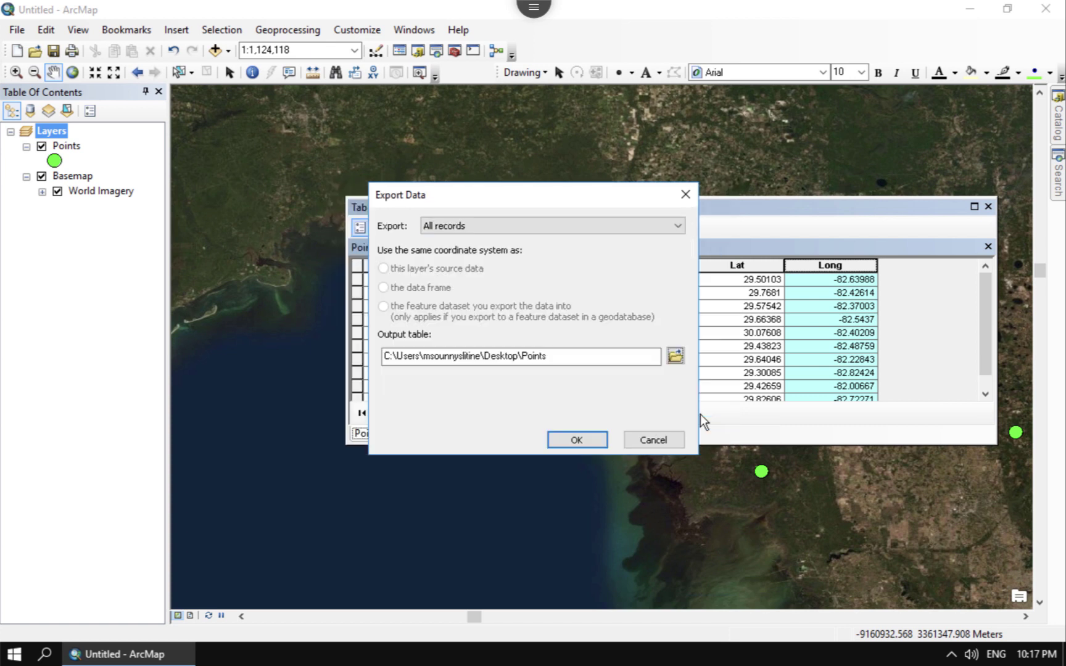
pyautogui.click(571, 438)
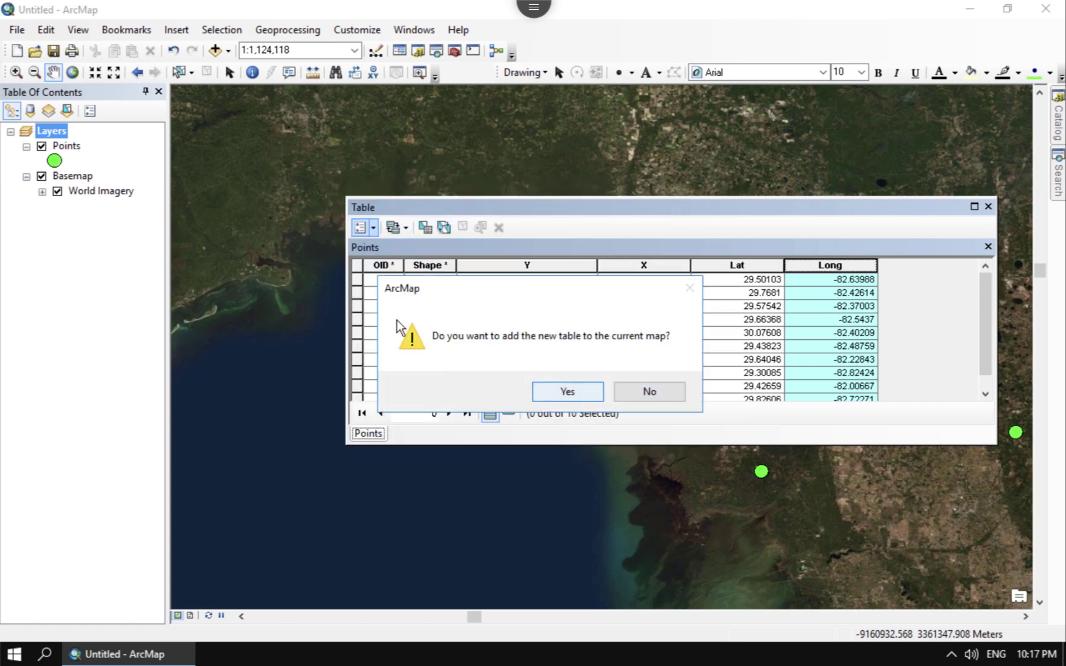
pyautogui.click(661, 392)
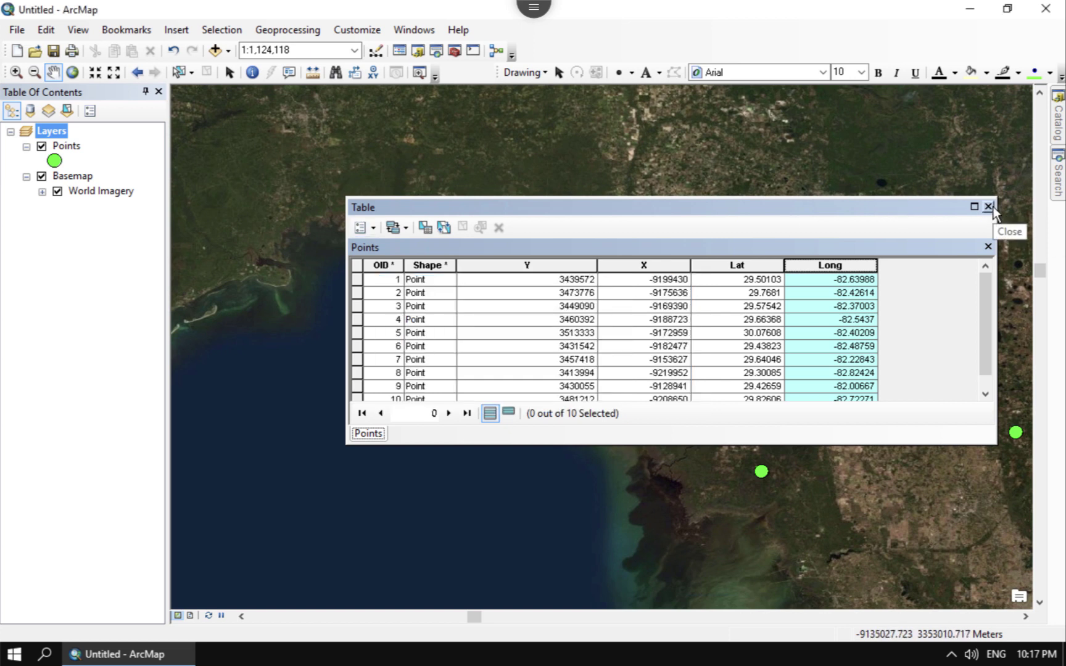
# Minimize ArcMap and check the desktop Points file's properties: a .csv opening in Excel
pyautogui.click(971, 14)
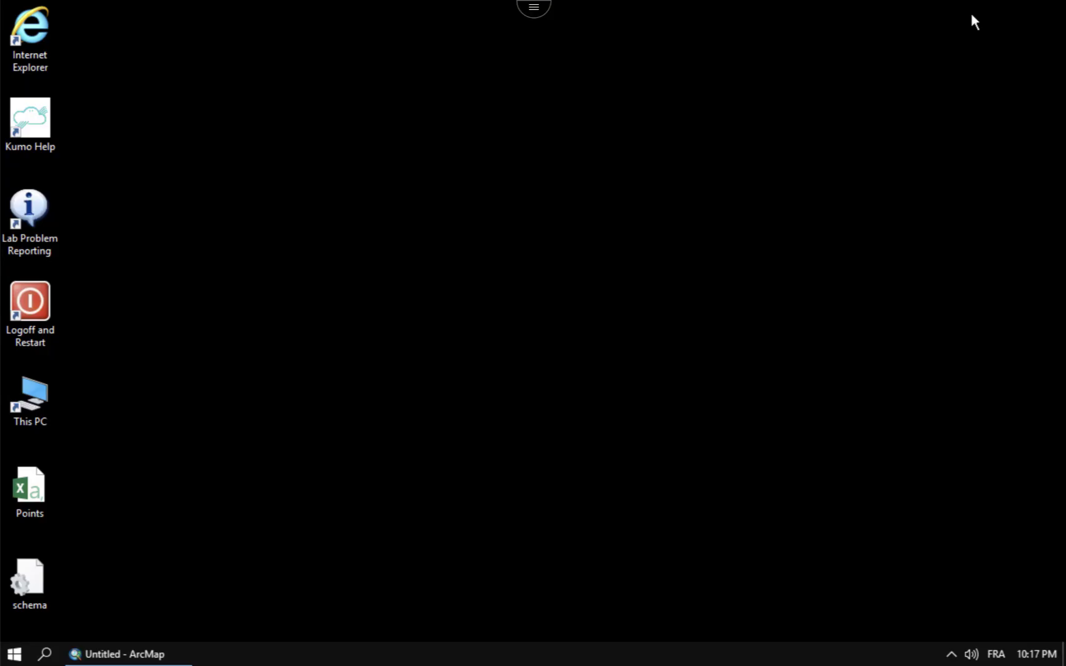
pyautogui.click(26, 477)
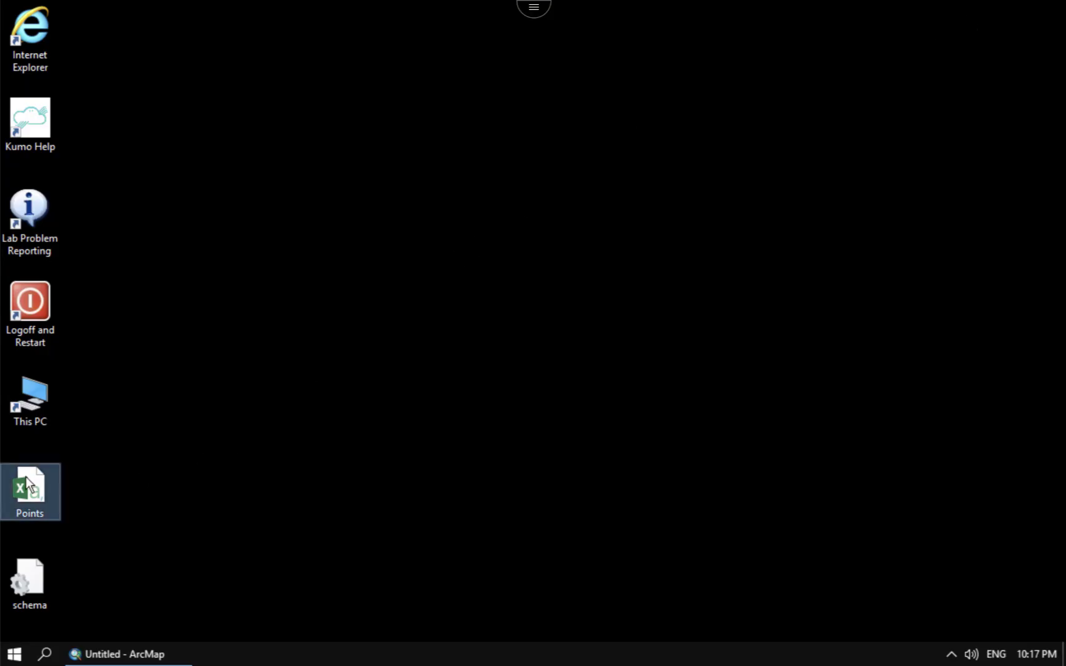
pyautogui.doubleClick(33, 483)
pyautogui.rightClick(33, 483)
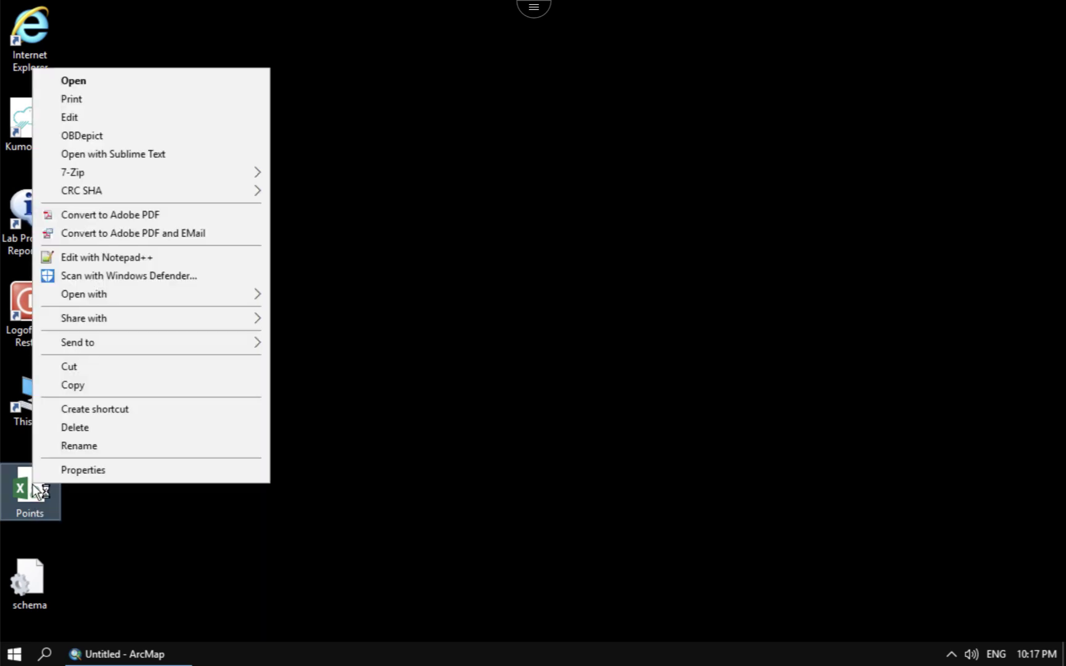
pyautogui.click(89, 469)
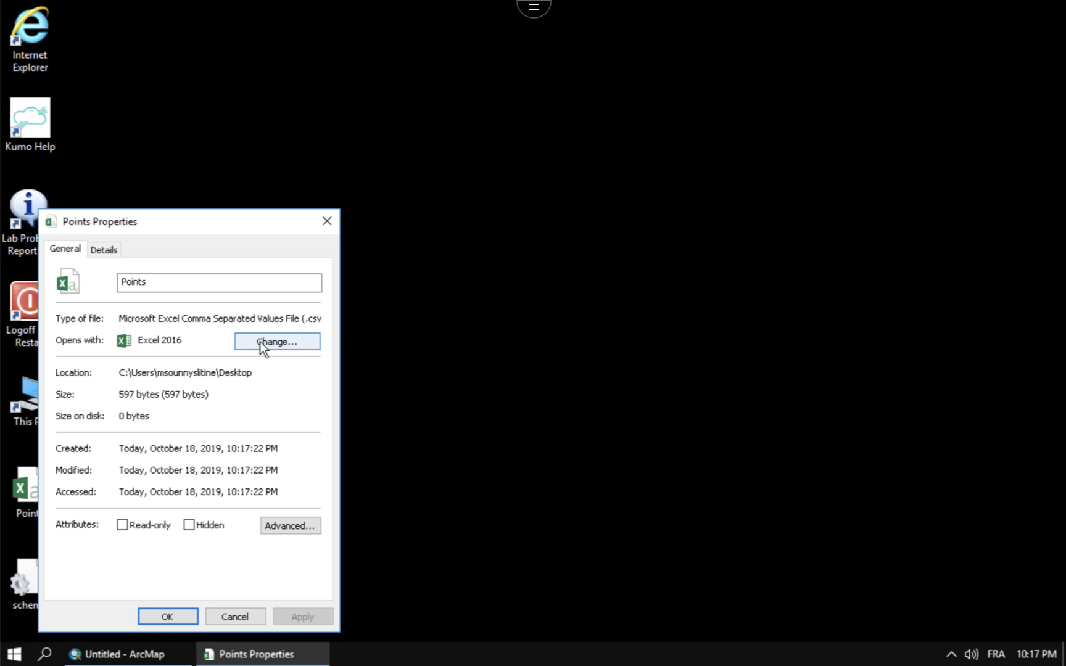
pyautogui.moveTo(303, 318); pyautogui.dragTo(324, 319)
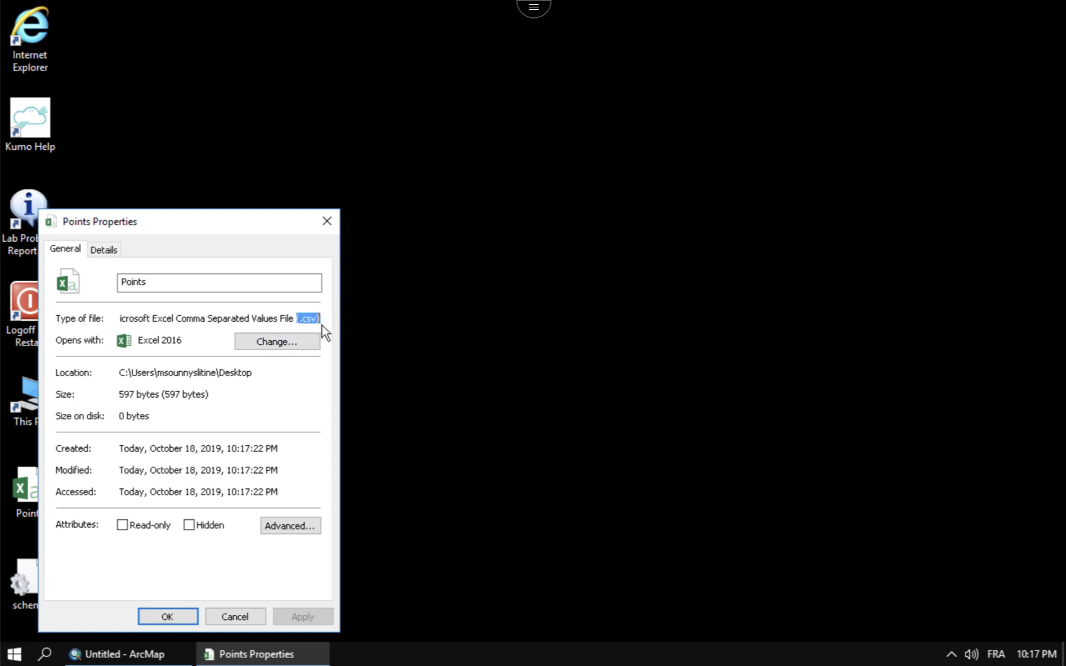
pyautogui.click(245, 613)
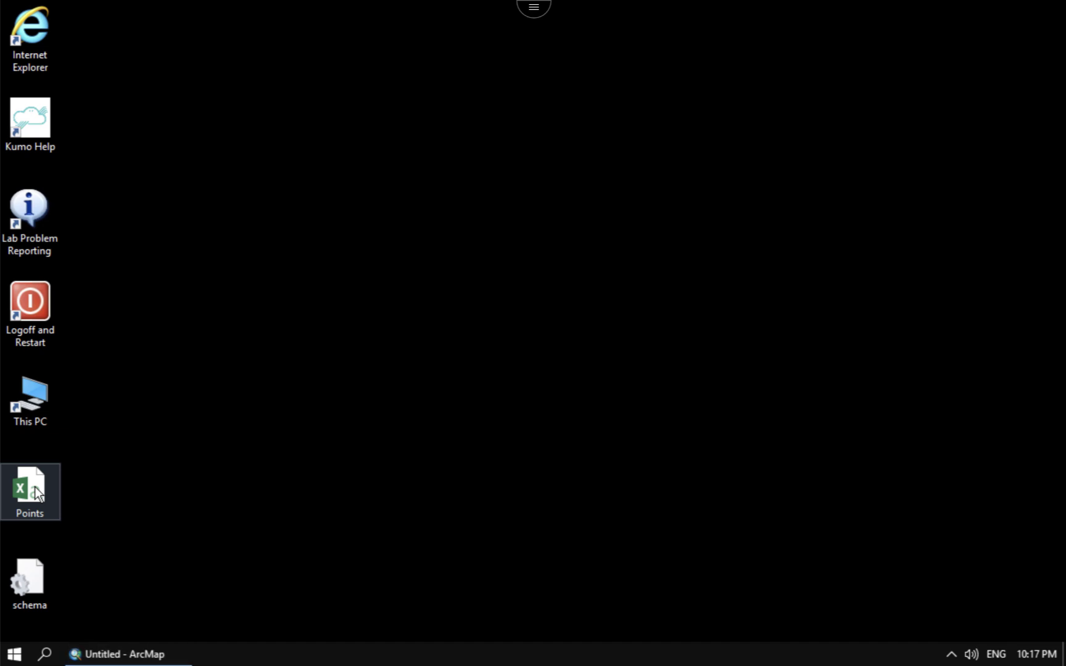
pyautogui.rightClick(36, 486)
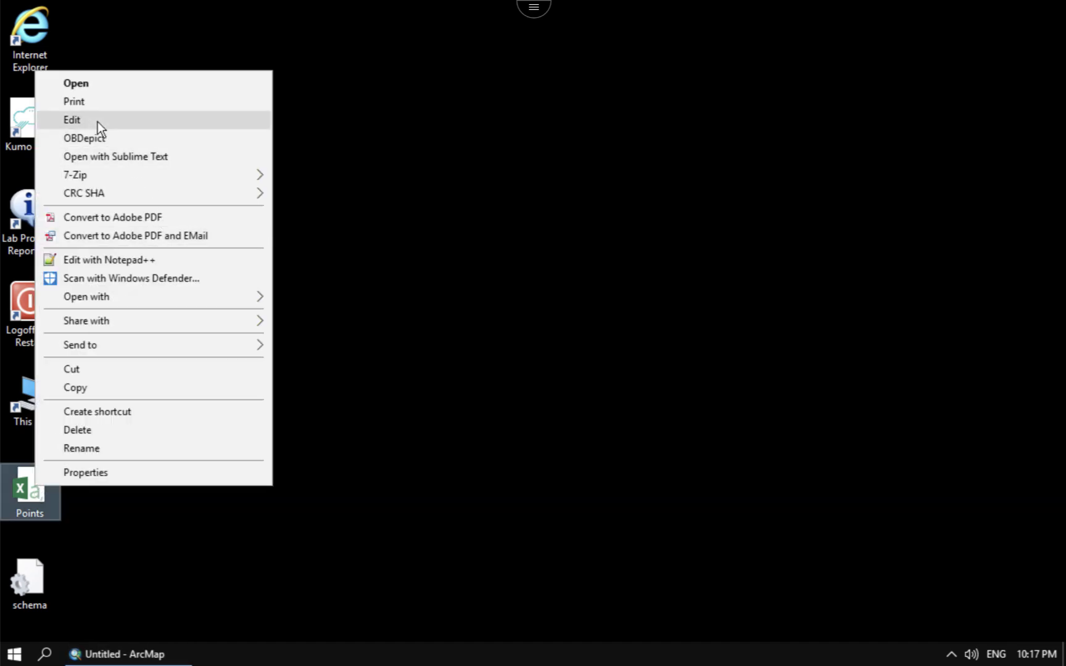
pyautogui.click(115, 258)
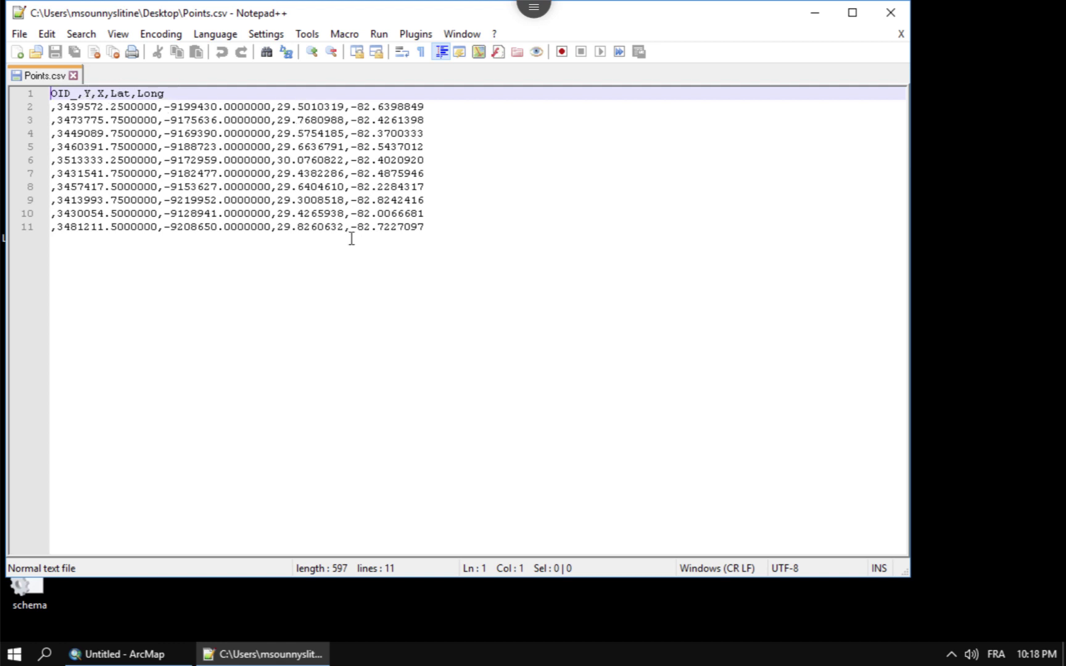
pyautogui.click(889, 13)
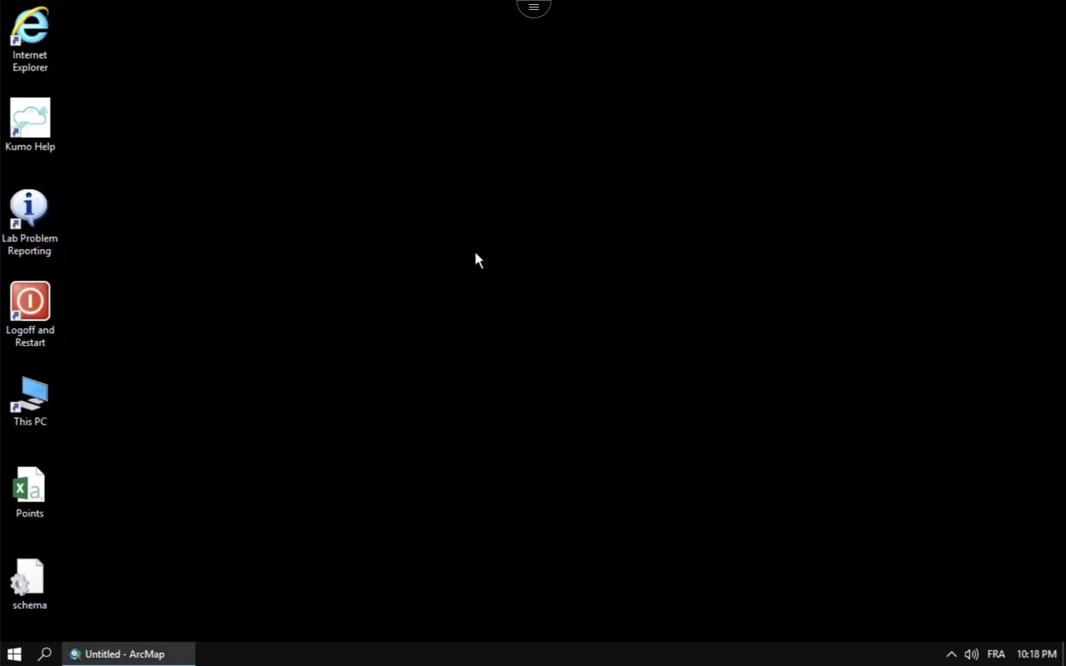
# Open Points in Excel and delete the empty OID_ column A
pyautogui.rightClick(33, 486)
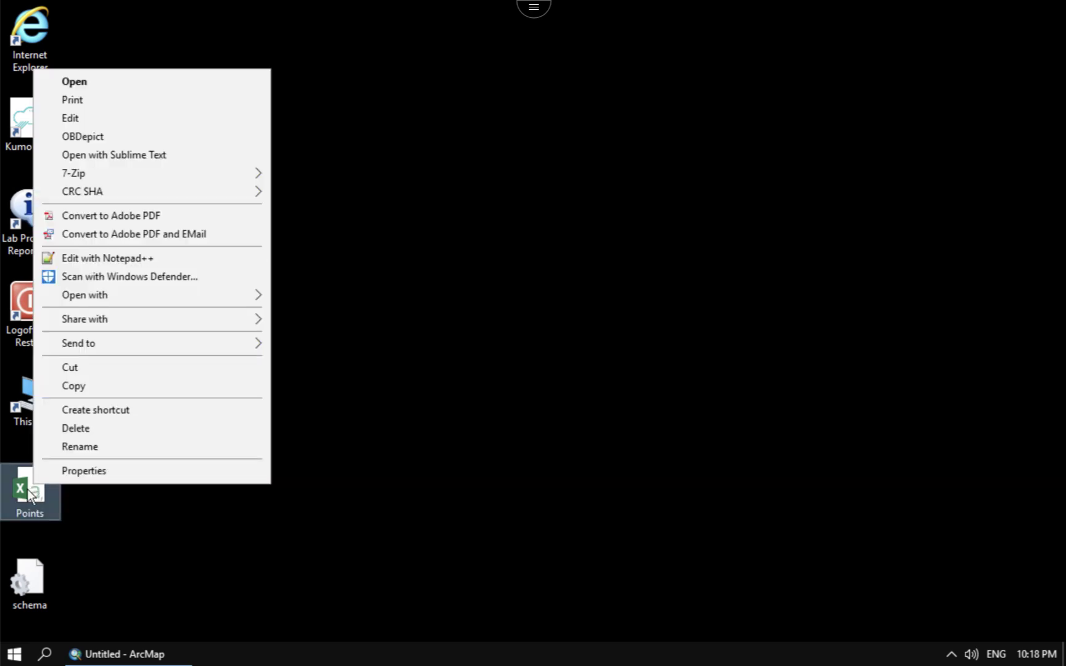
pyautogui.click(29, 495)
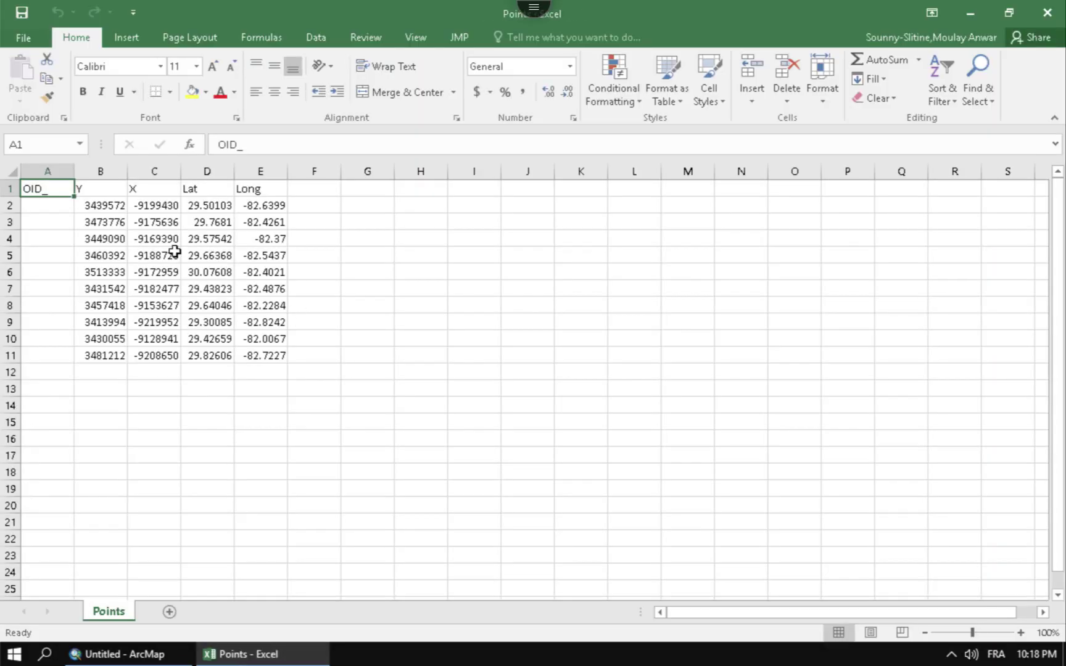
pyautogui.click(32, 172)
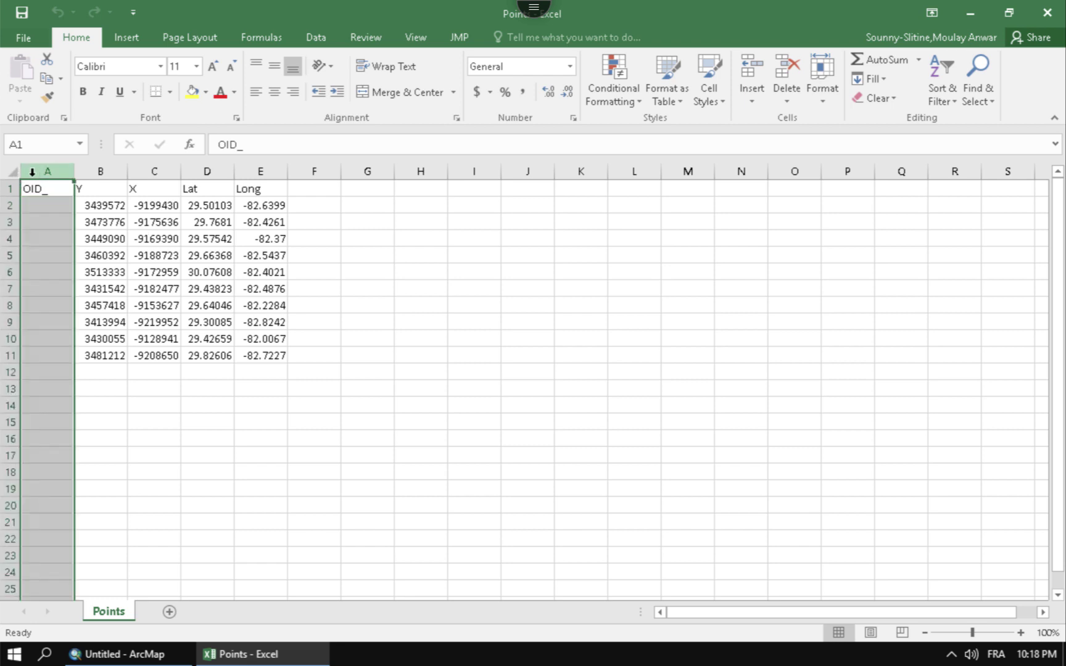
pyautogui.rightClick(32, 172)
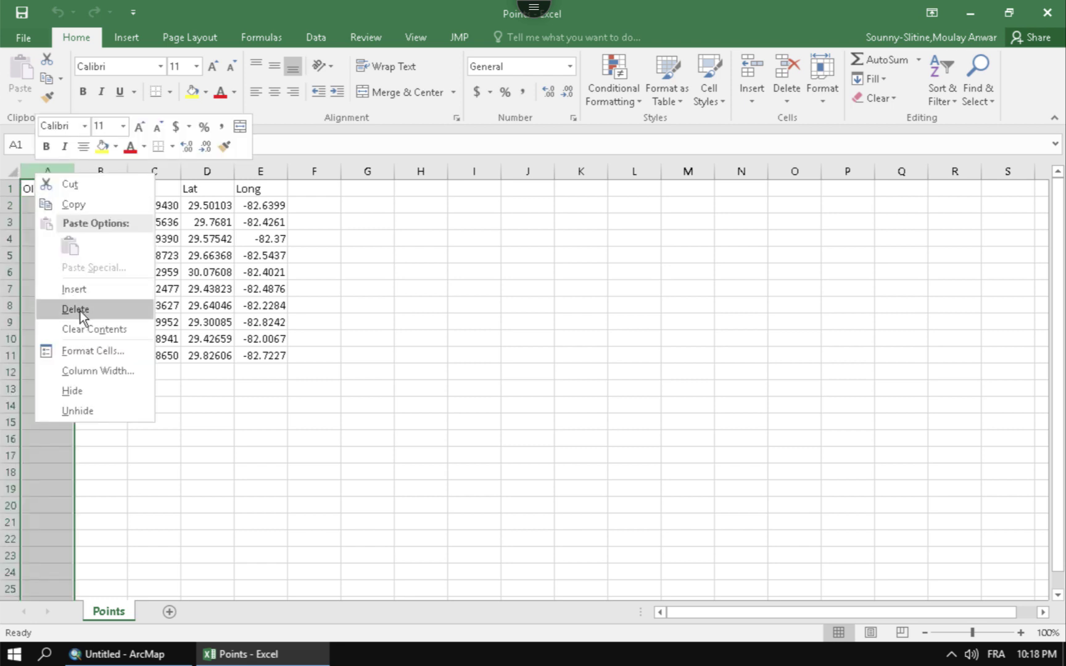
pyautogui.click(75, 309)
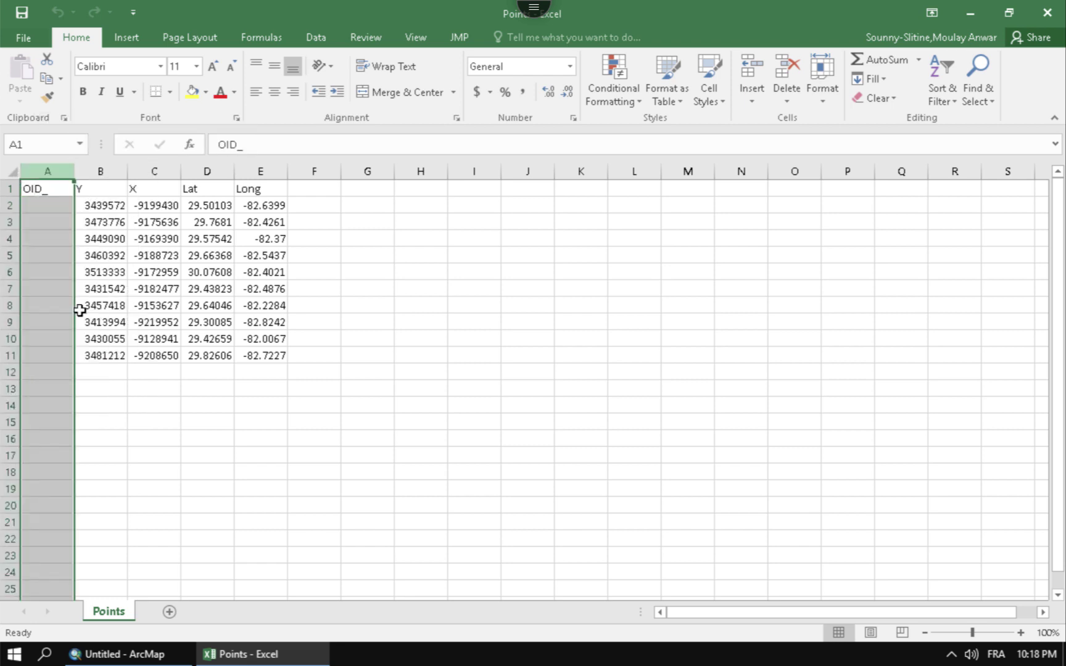
# AutoFit the Y and X columns to show decimals, then return to ArcMap
pyautogui.doubleClick(73, 174)
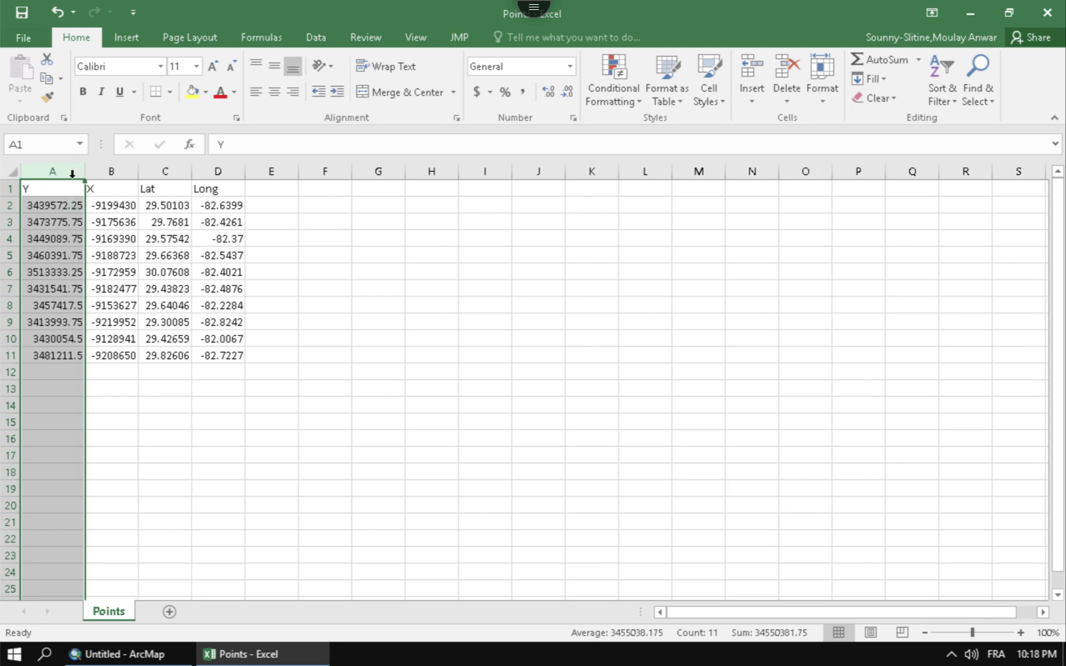
pyautogui.click(130, 173)
pyautogui.doubleClick(138, 174)
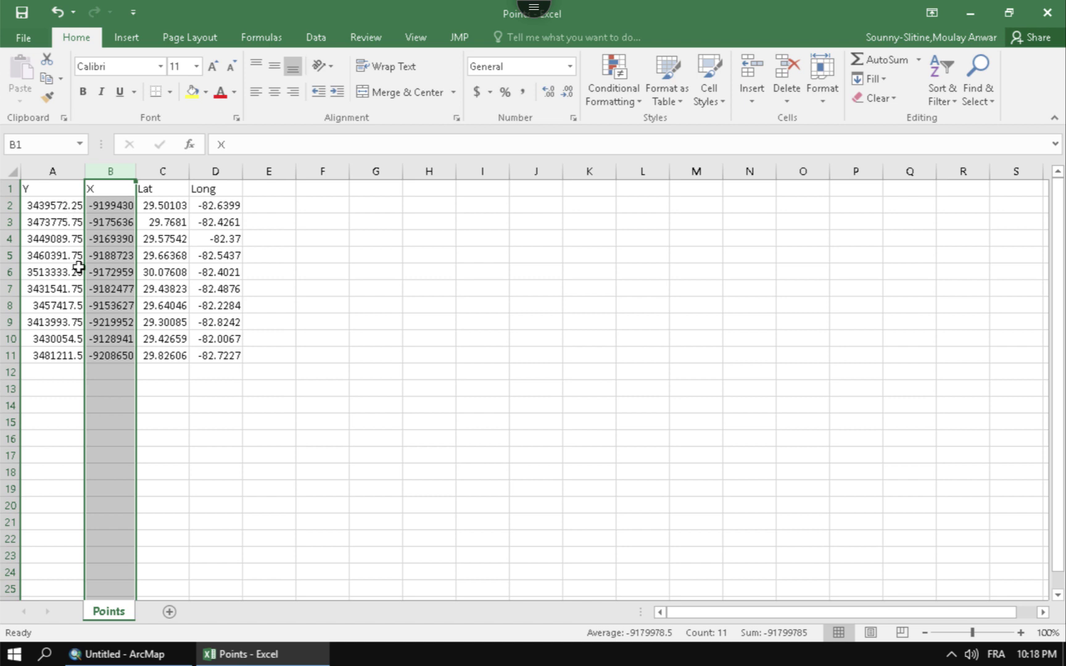
pyautogui.click(117, 333)
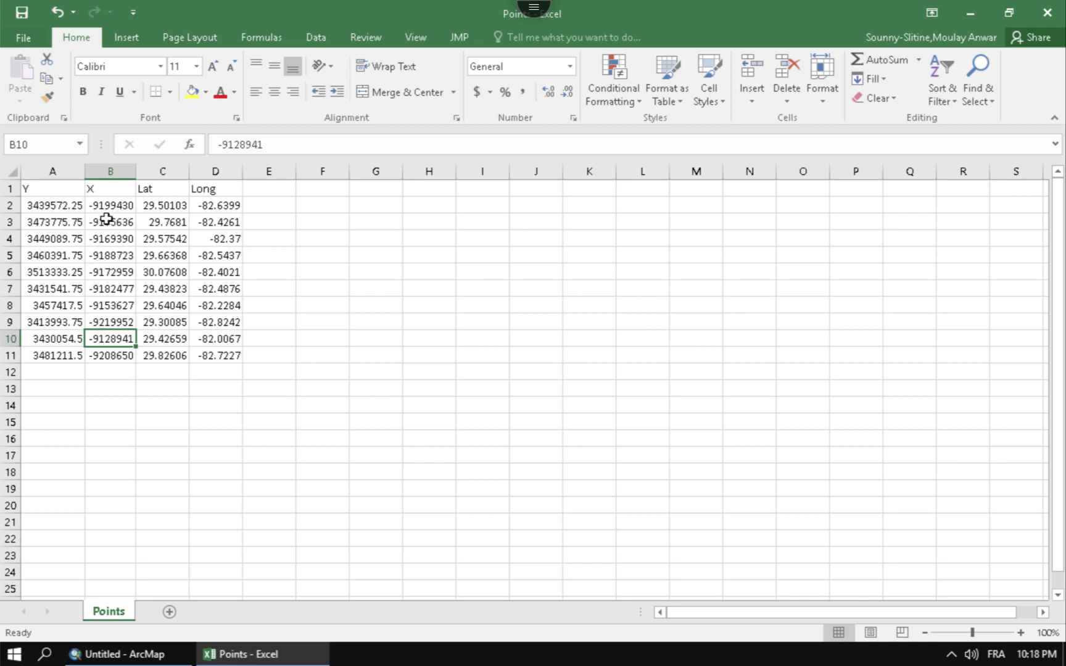
pyautogui.click(158, 655)
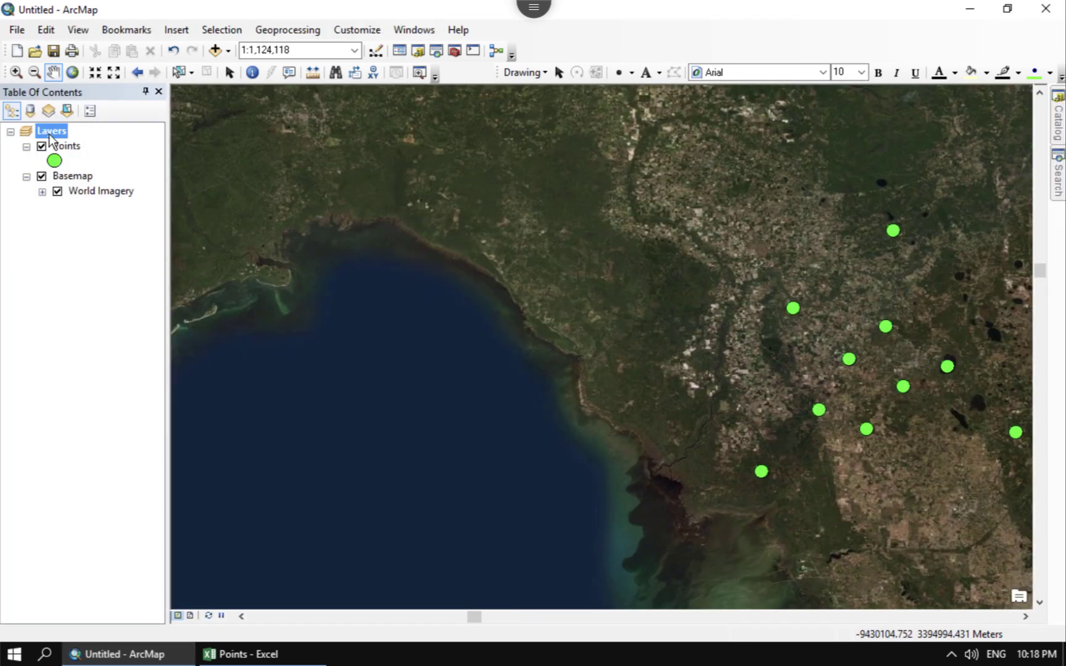
# Set the Layers data frame coordinate system to NAD 1983 UTM Zone 17N, accepting the datum warning
pyautogui.rightClick(50, 137)
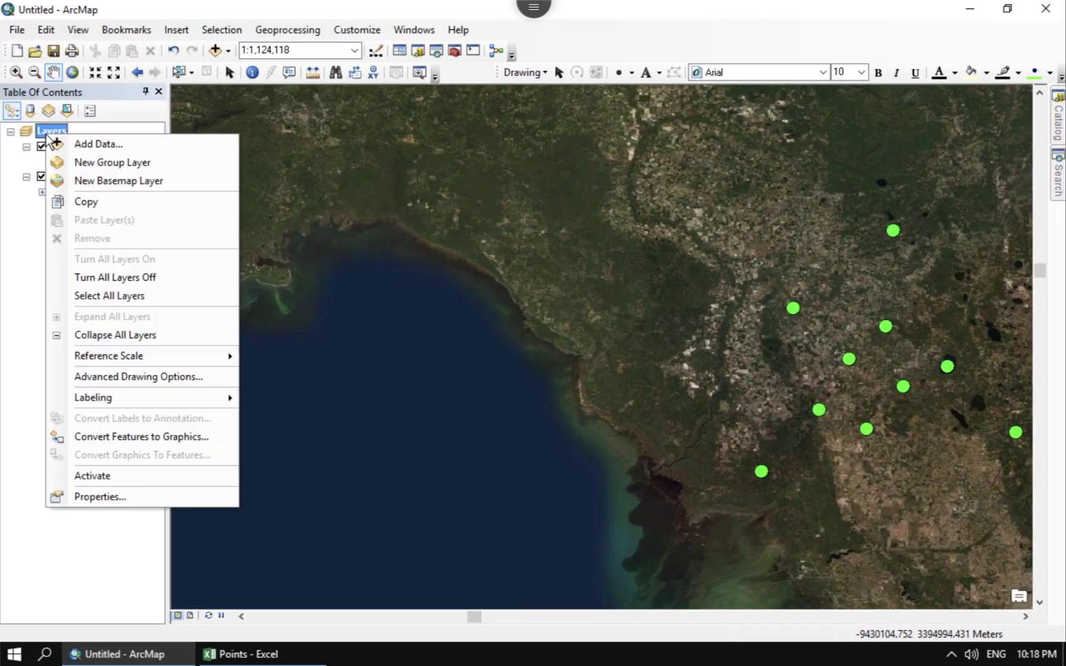
pyautogui.click(110, 504)
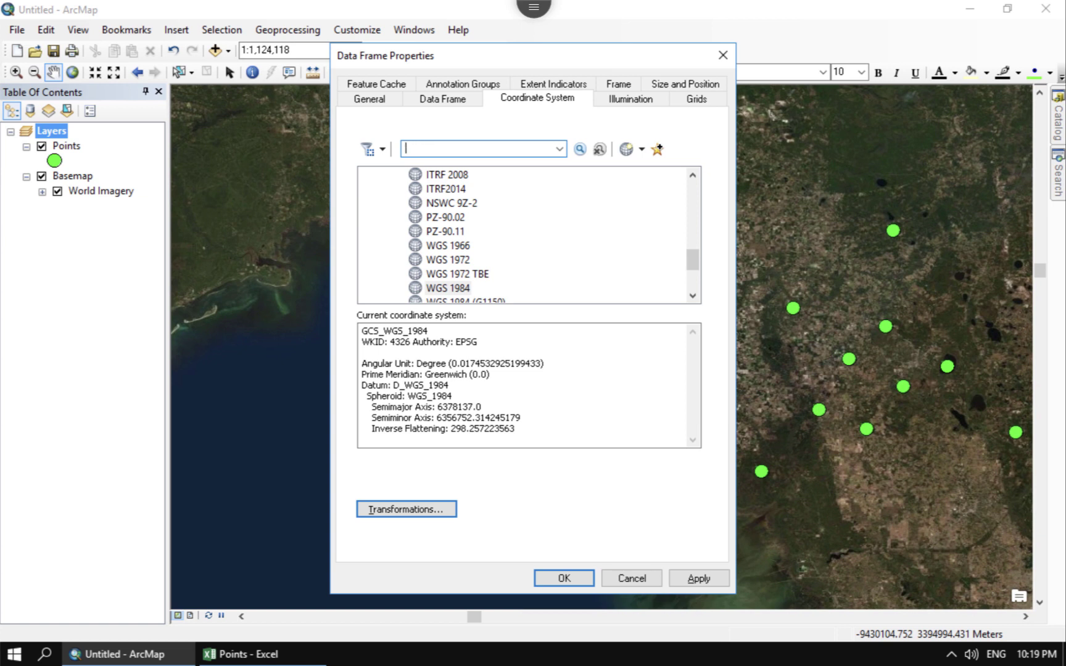
pyautogui.click(691, 188)
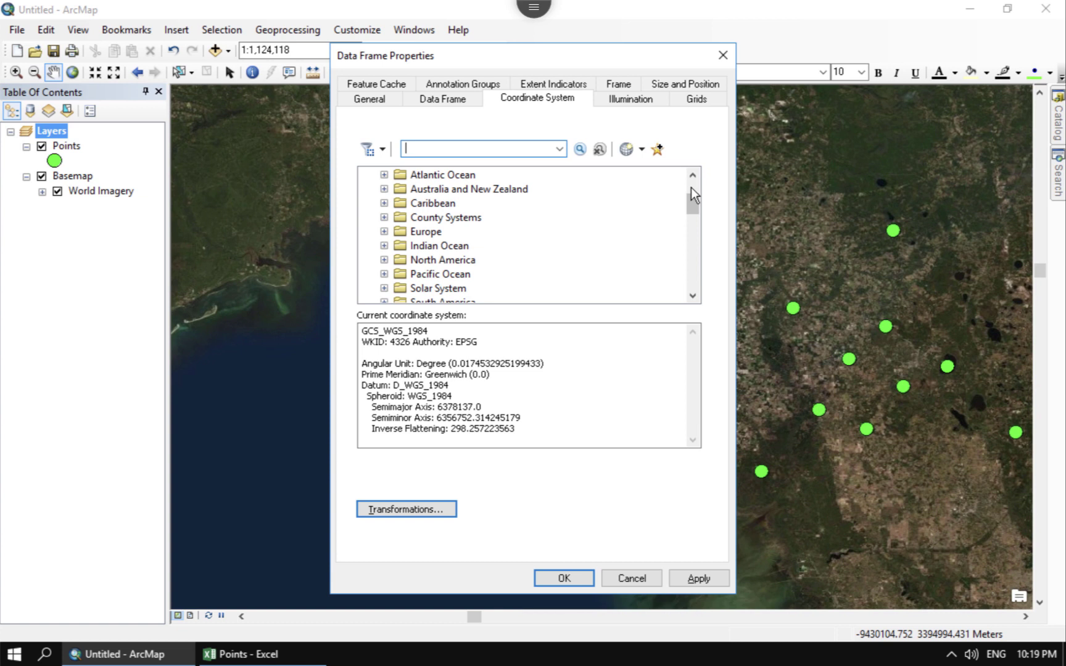
pyautogui.click(368, 189)
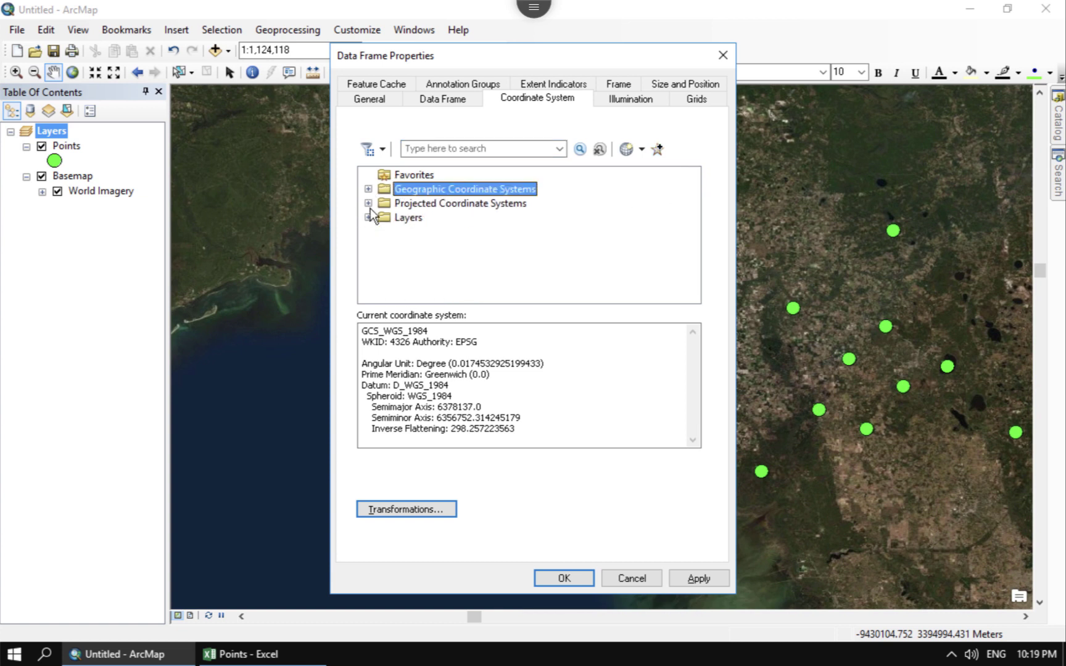
pyautogui.click(368, 204)
pyautogui.scroll(-1, 400, 277)
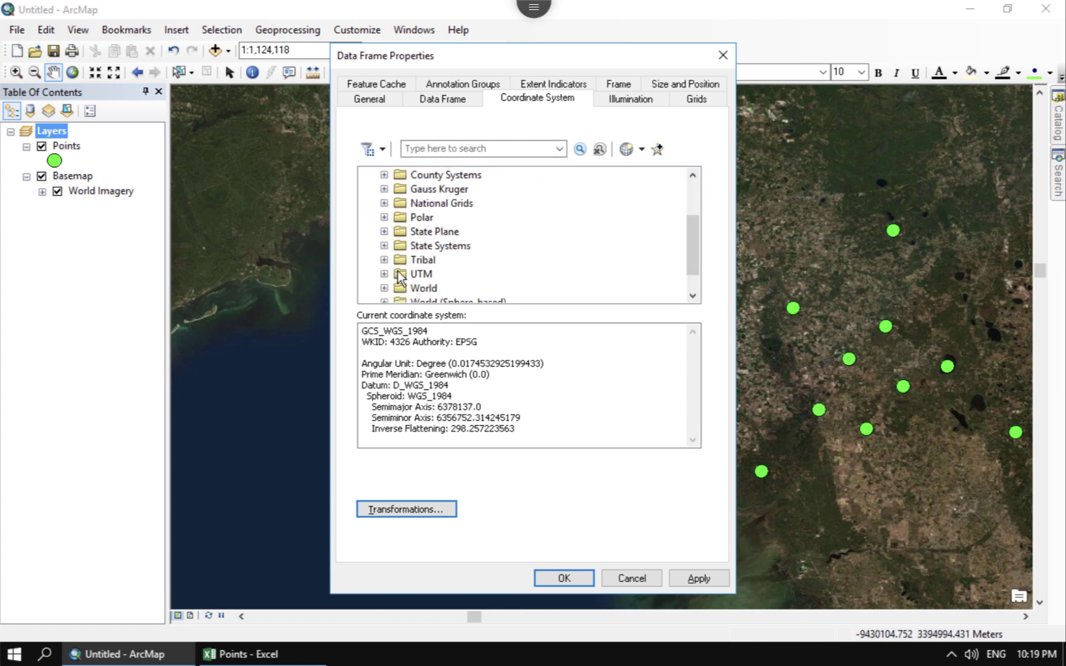
pyautogui.doubleClick(400, 278)
pyautogui.scroll(-1, 447, 287)
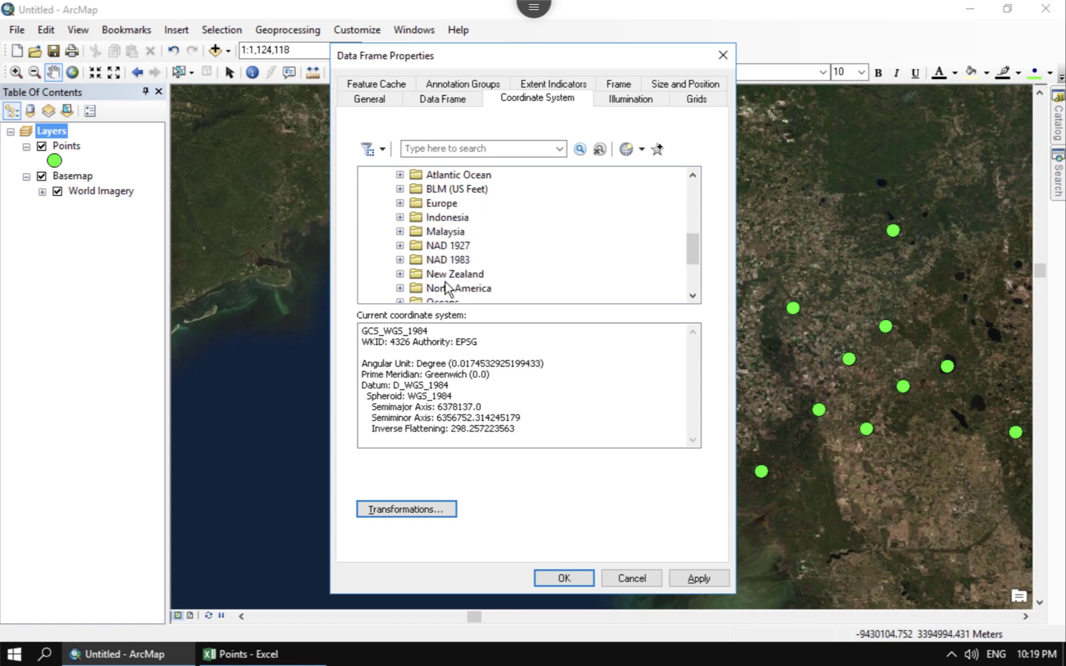
pyautogui.doubleClick(412, 260)
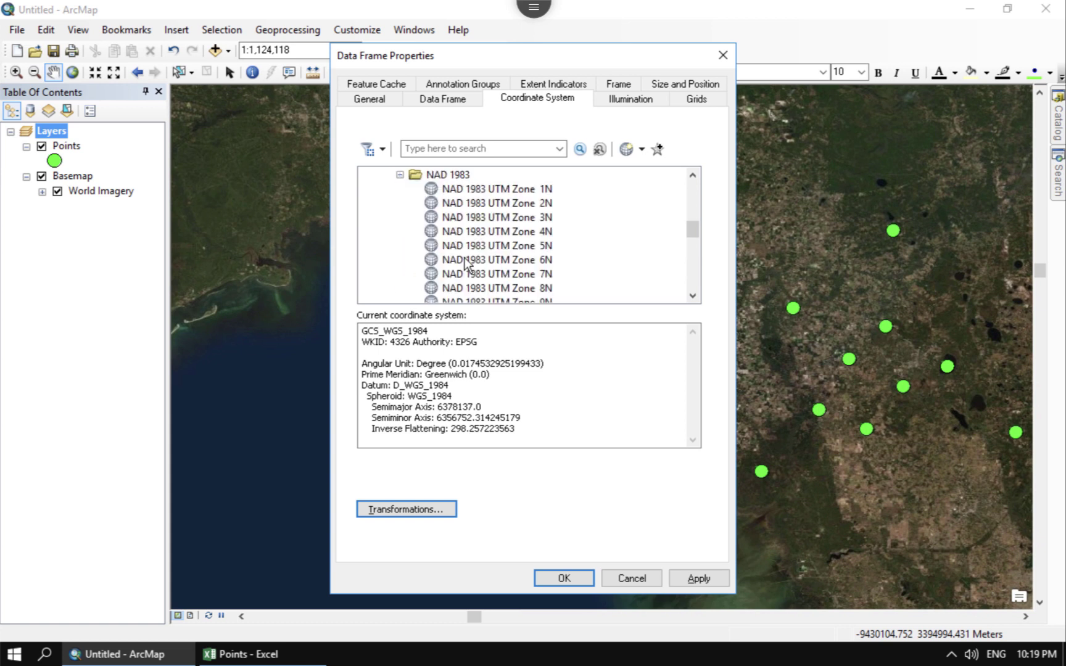
pyautogui.scroll(-5, 498, 257)
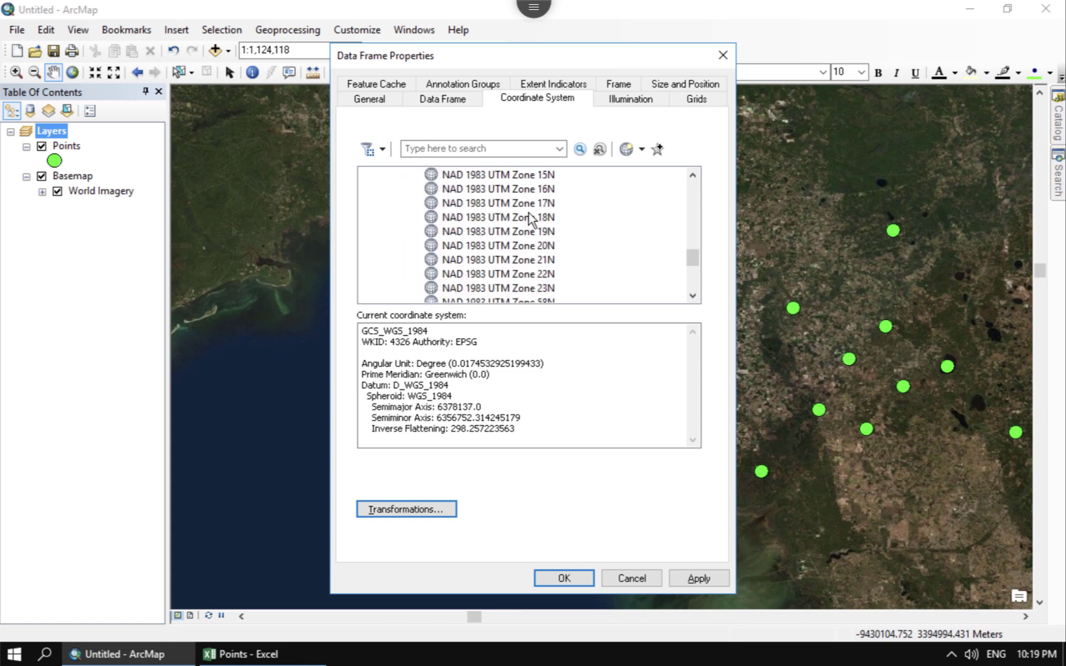
pyautogui.click(521, 205)
pyautogui.click(569, 576)
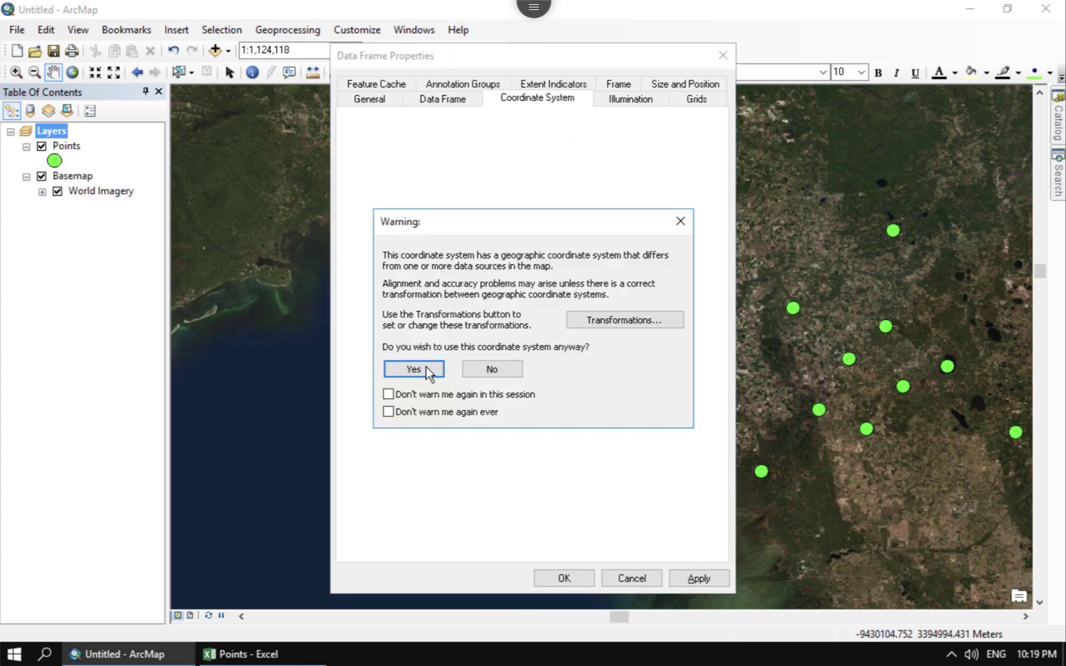
pyautogui.click(426, 368)
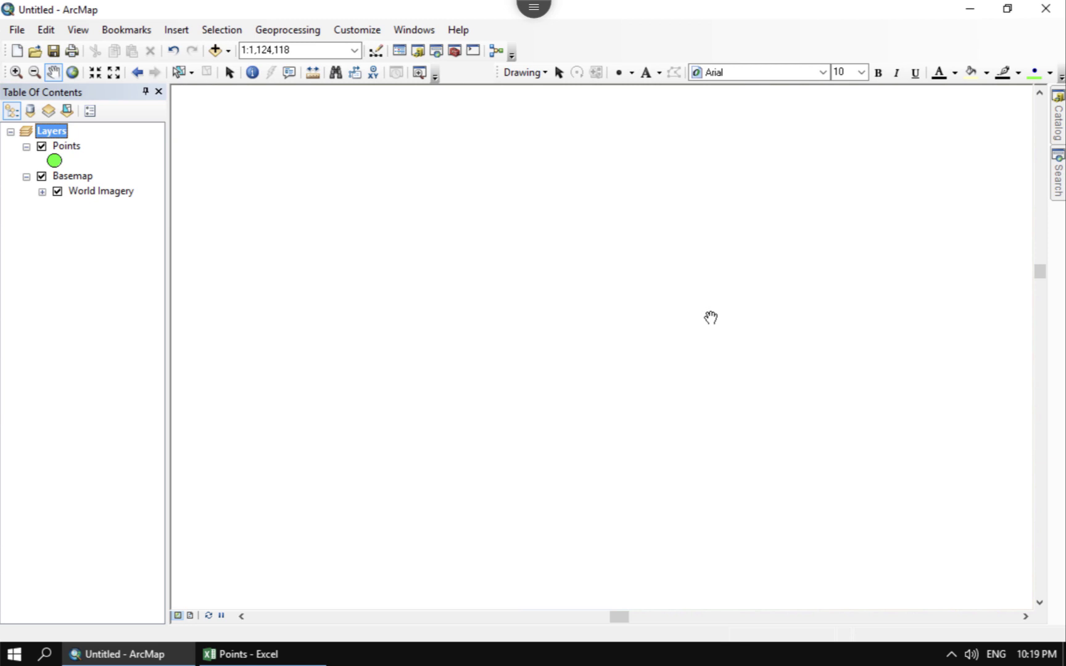
# Zoom the map to the extent of the Points layer
pyautogui.click(66, 147)
pyautogui.rightClick(66, 151)
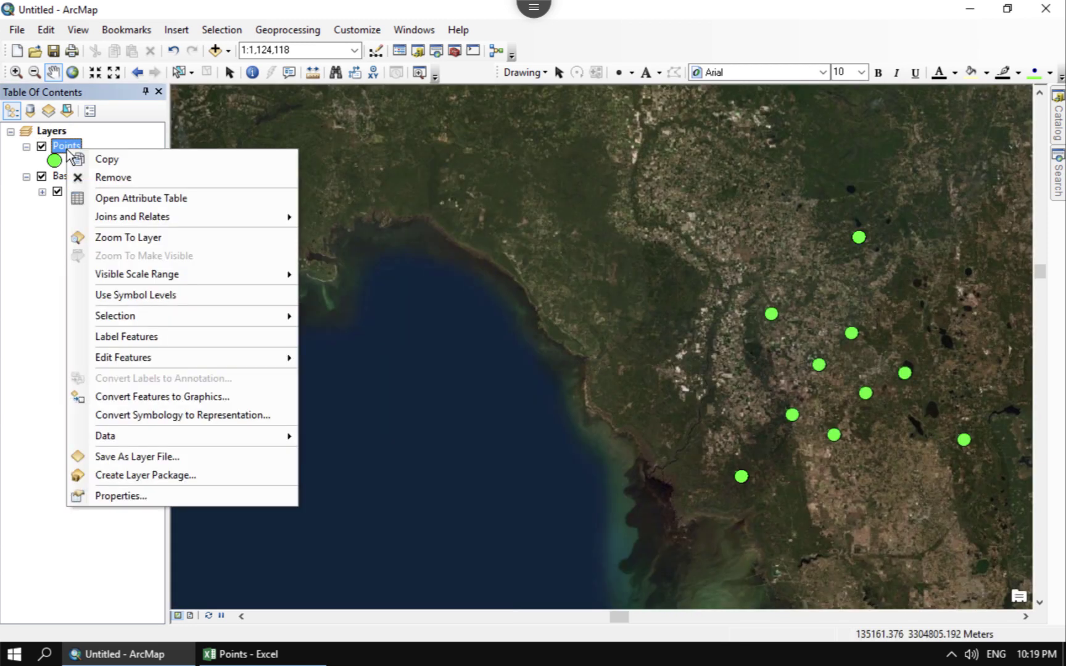
pyautogui.click(148, 236)
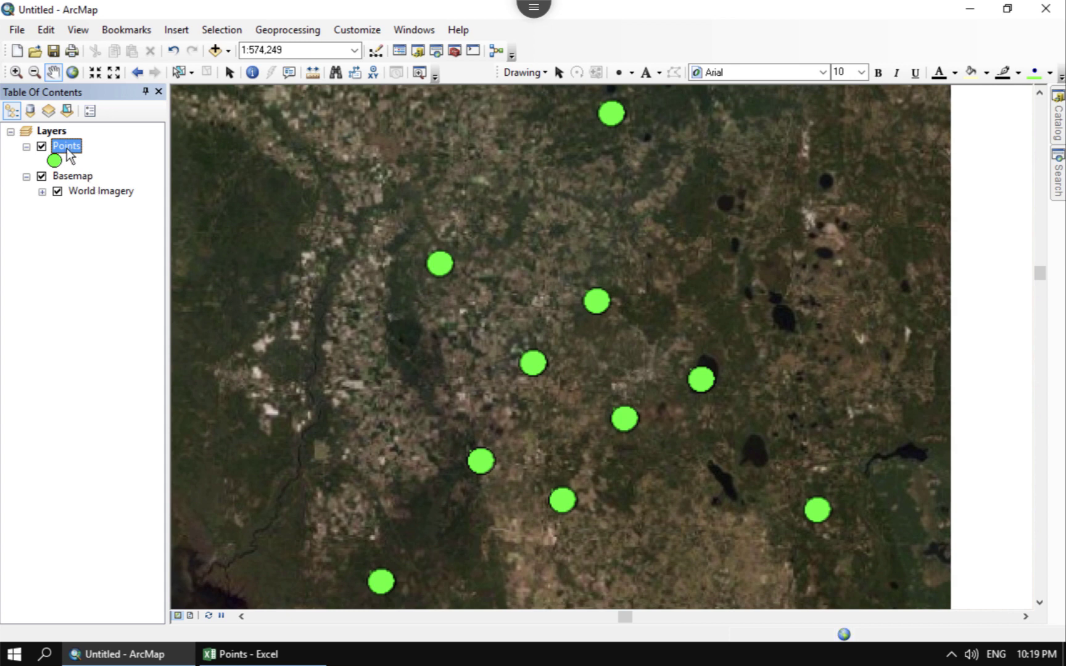
pyautogui.rightClick(67, 153)
# Open the Points attribute table and add a Float field named UY
pyautogui.click(108, 197)
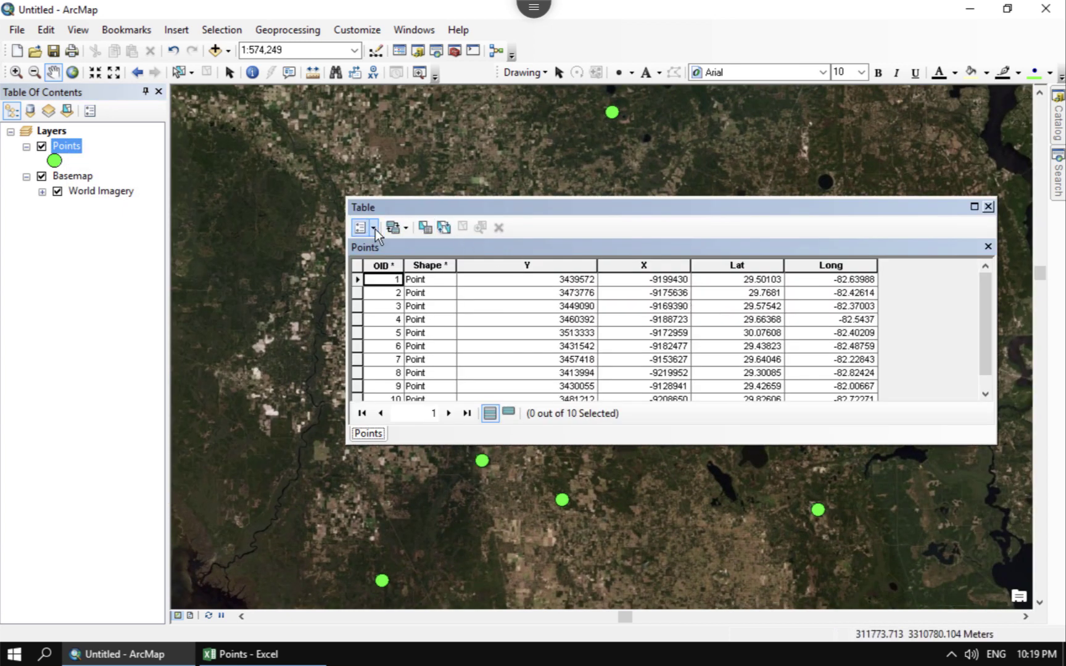
pyautogui.click(373, 228)
pyautogui.click(437, 351)
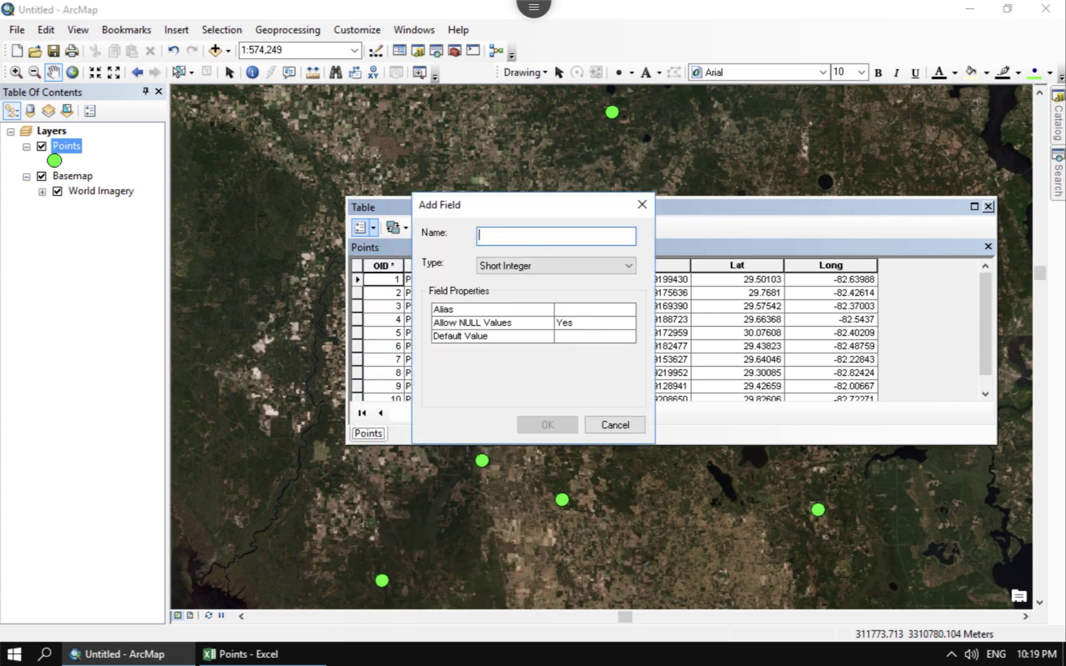
pyautogui.write('UY')
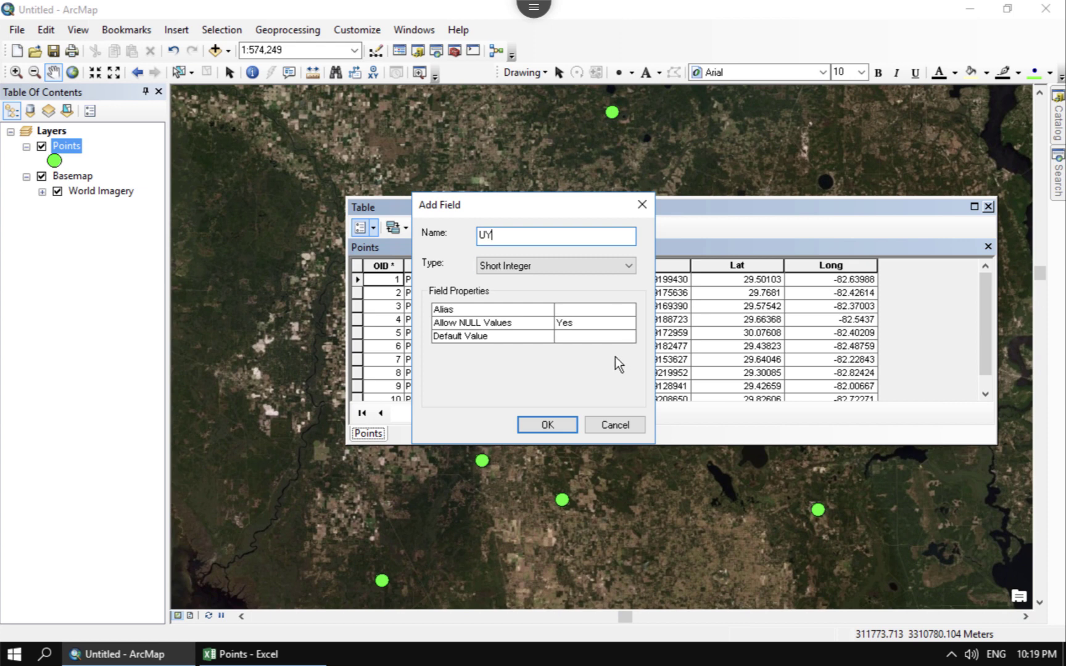
pyautogui.click(530, 268)
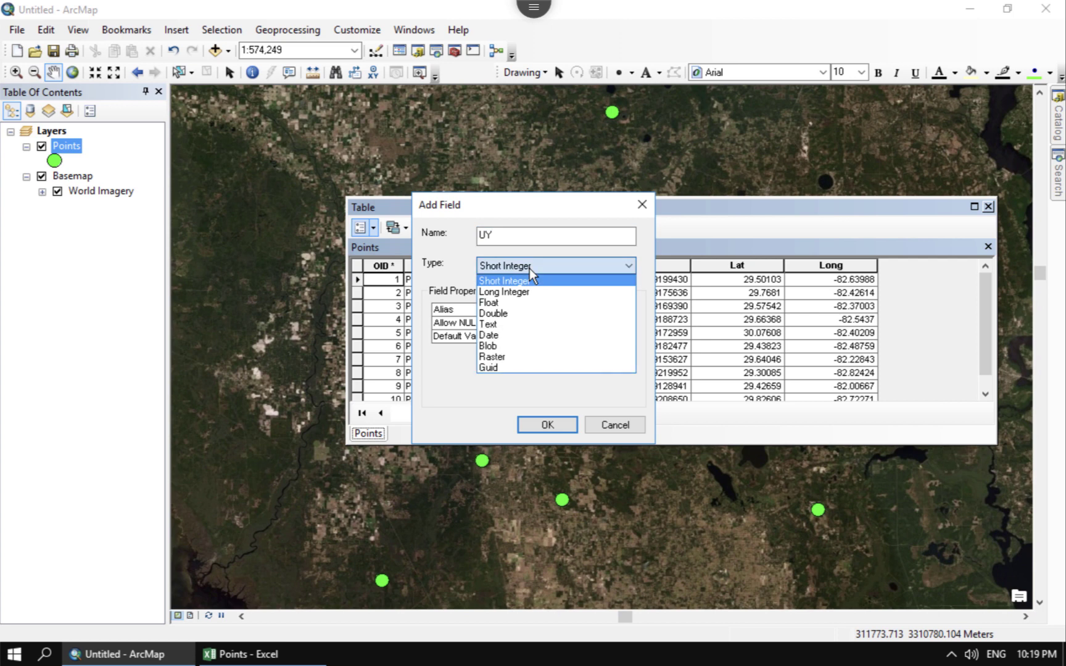
pyautogui.click(522, 303)
pyautogui.click(540, 422)
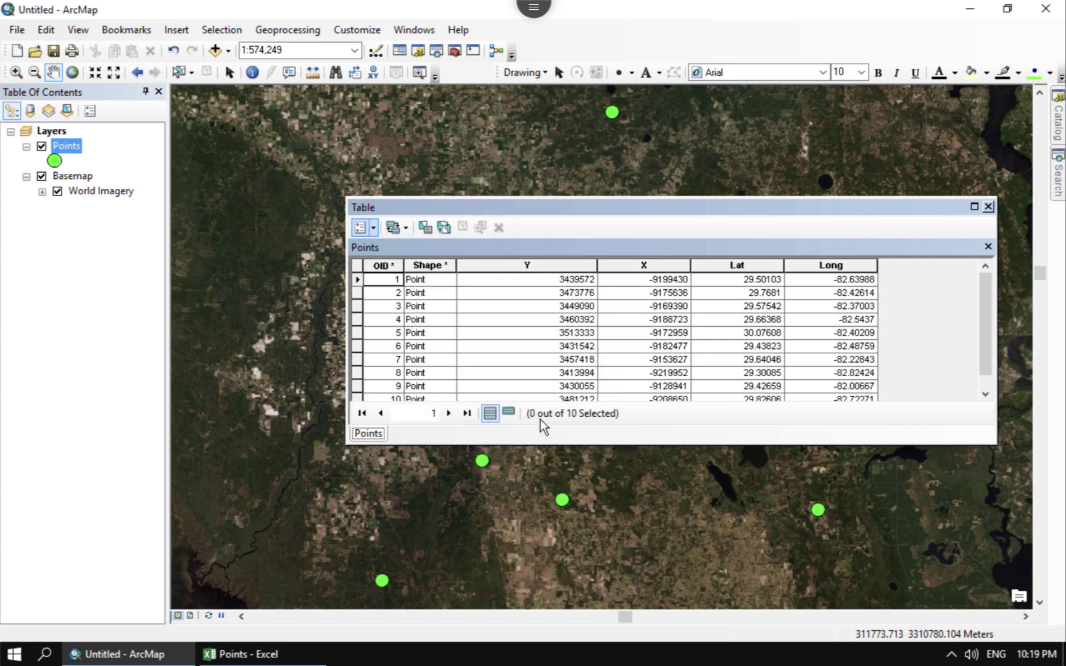
# Add a second Float field named UX to the Points table
pyautogui.scroll(-1, 691, 401)
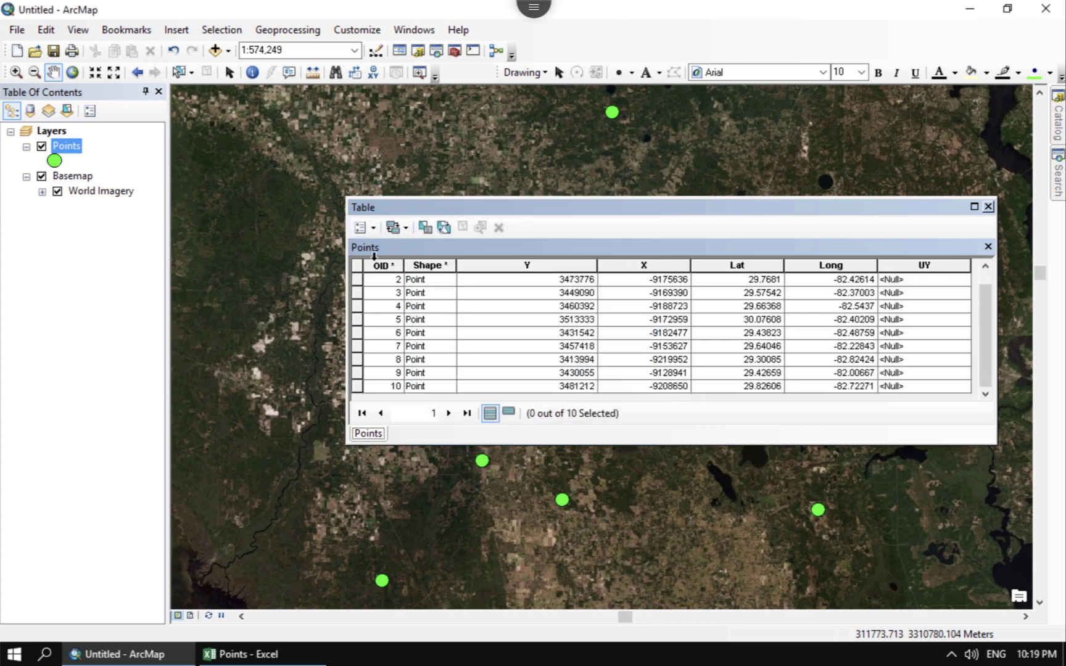
pyautogui.click(374, 227)
pyautogui.click(405, 342)
pyautogui.write('U')
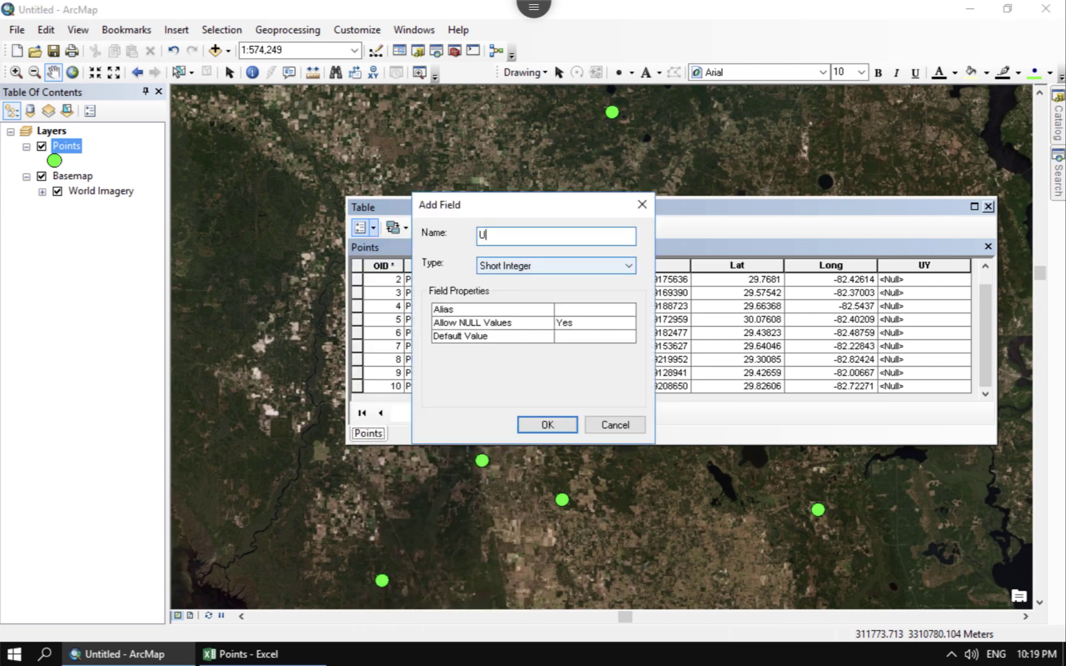
pyautogui.write('X')
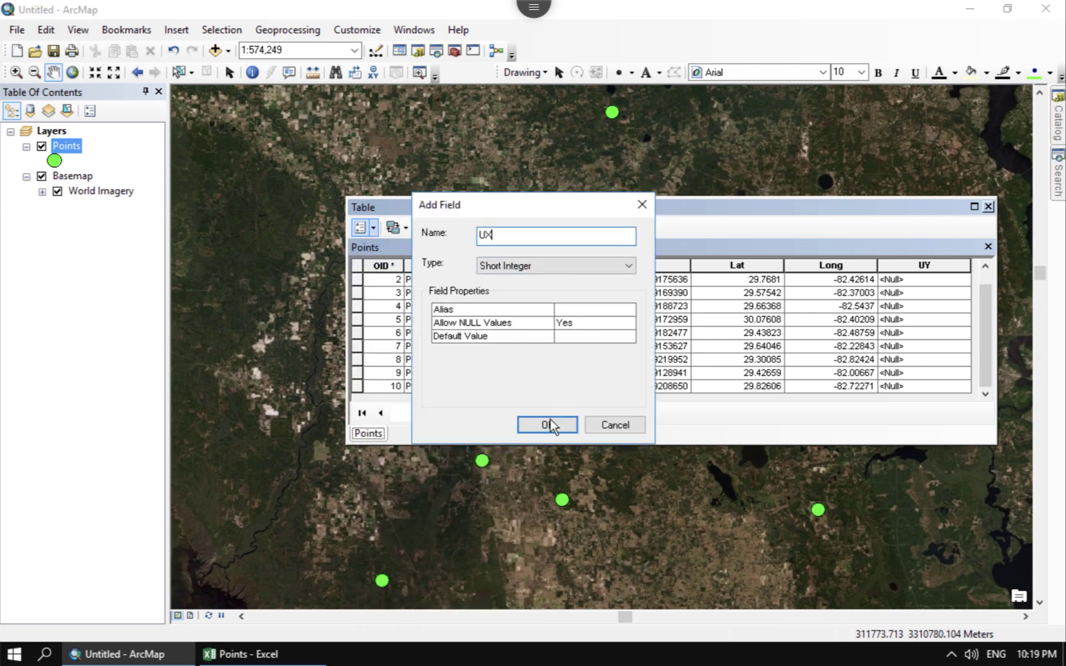
pyautogui.click(530, 264)
pyautogui.click(523, 303)
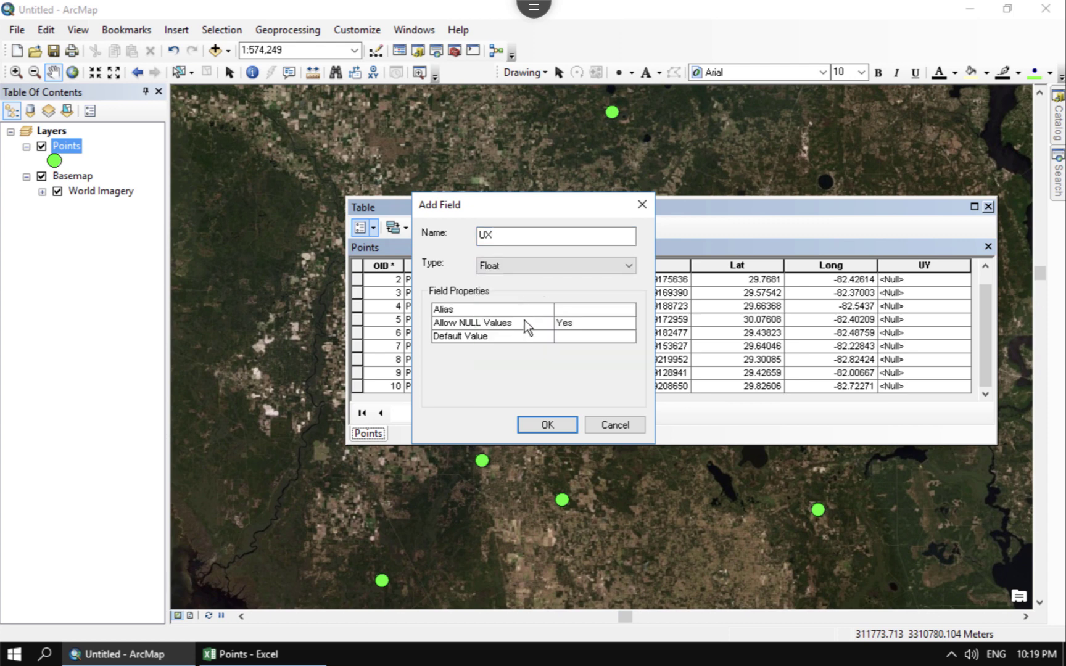
pyautogui.click(547, 424)
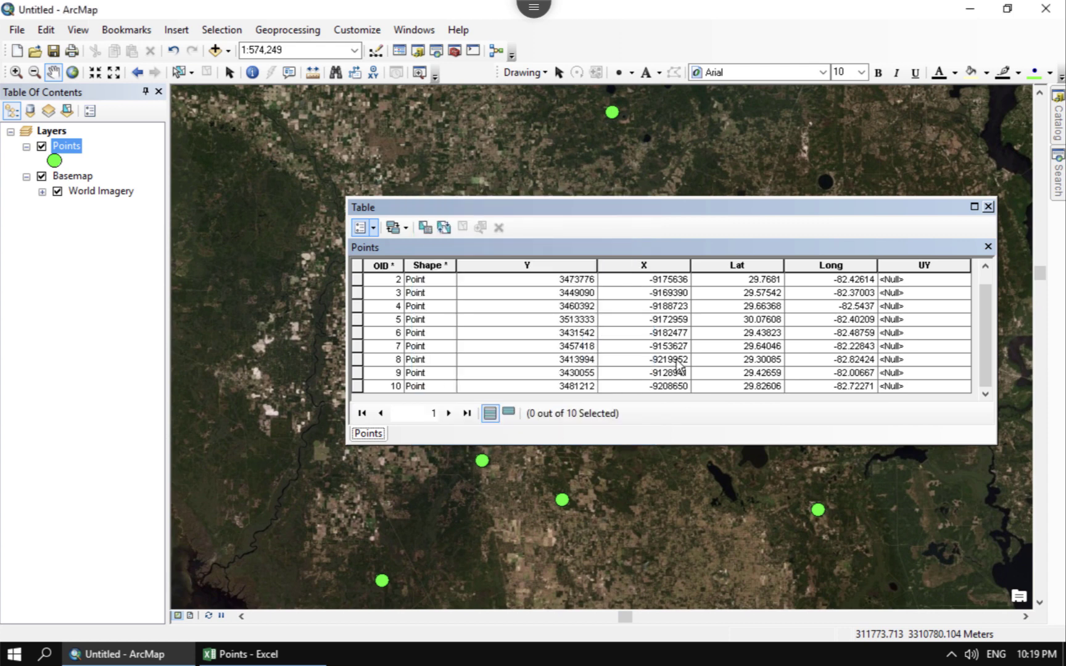
pyautogui.click(928, 266)
# Calculate UY as each point's Y coordinate in the data frame's NAD 1983 UTM Zone 17N system
pyautogui.rightClick(927, 266)
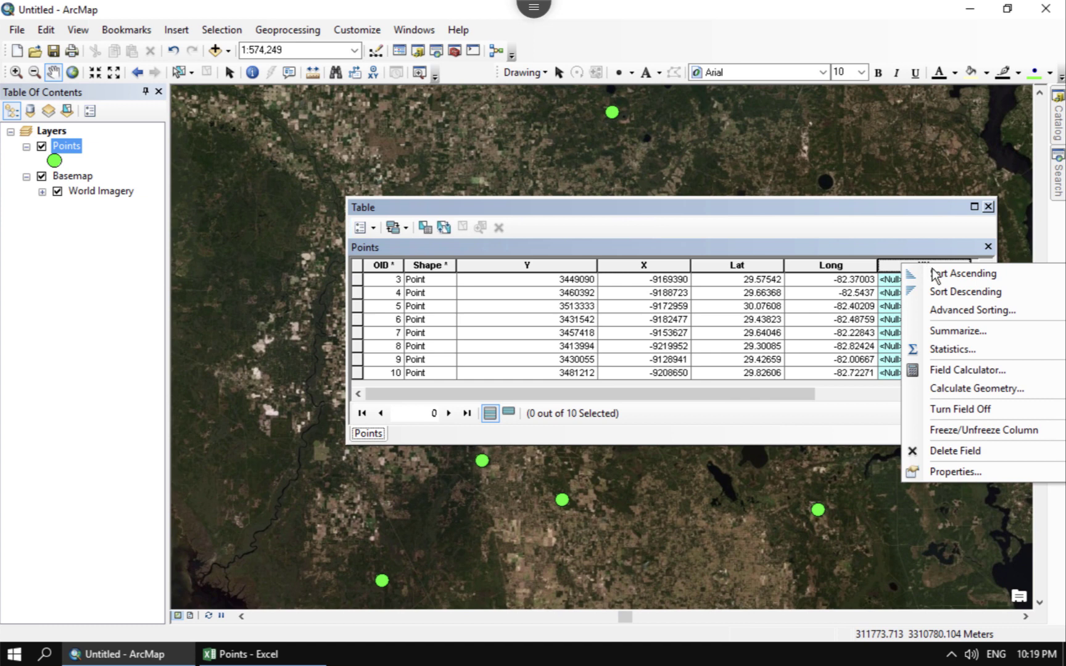
pyautogui.click(968, 388)
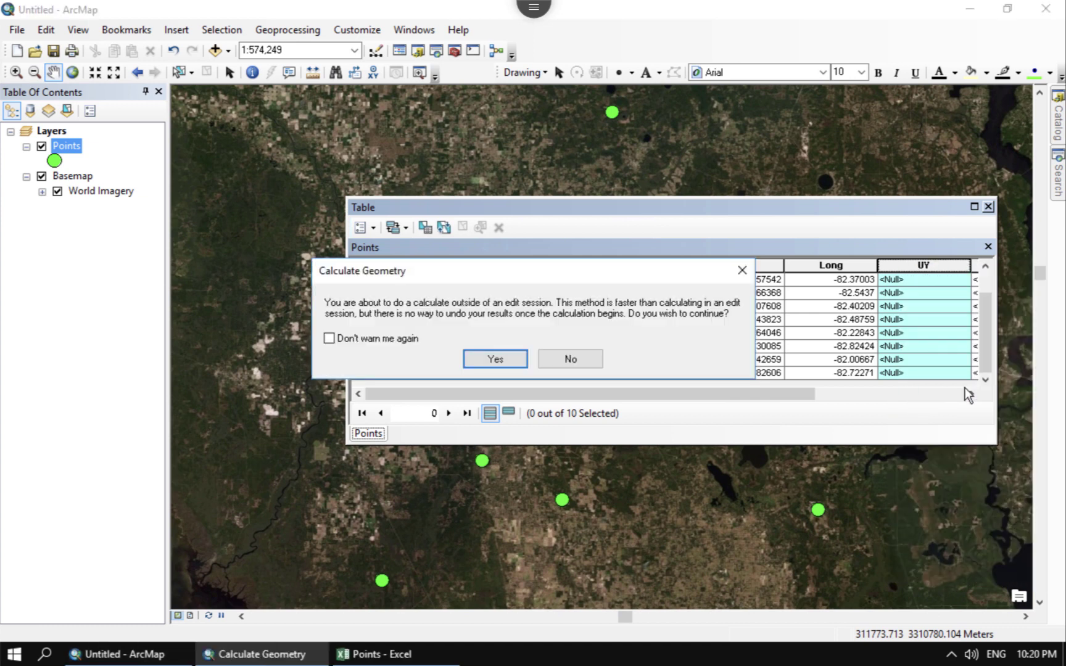
pyautogui.click(489, 358)
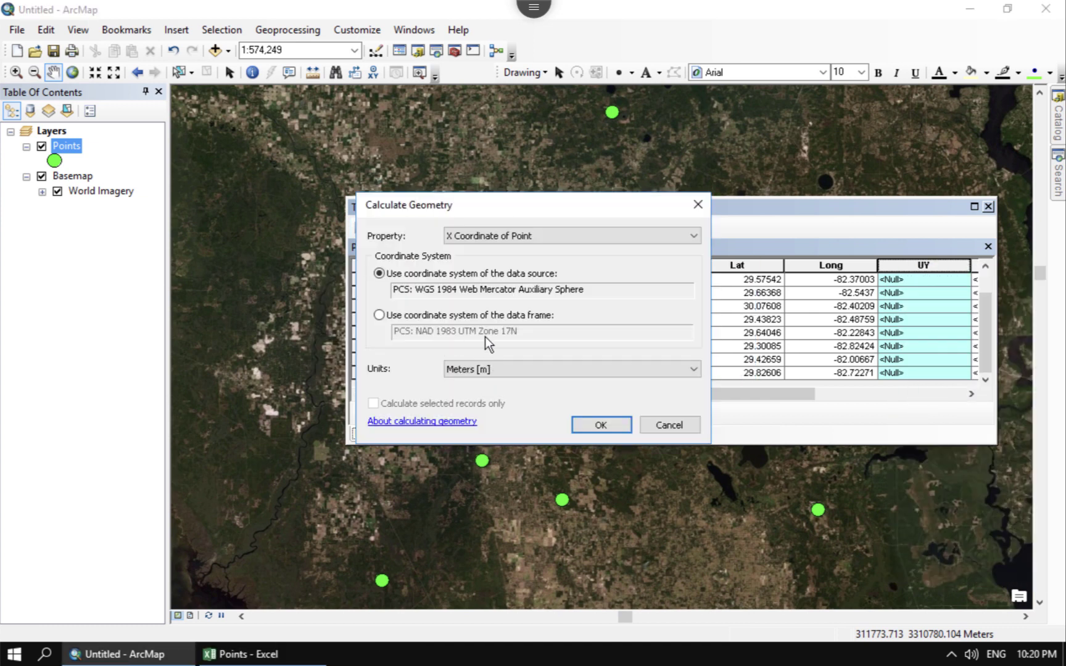
pyautogui.click(379, 315)
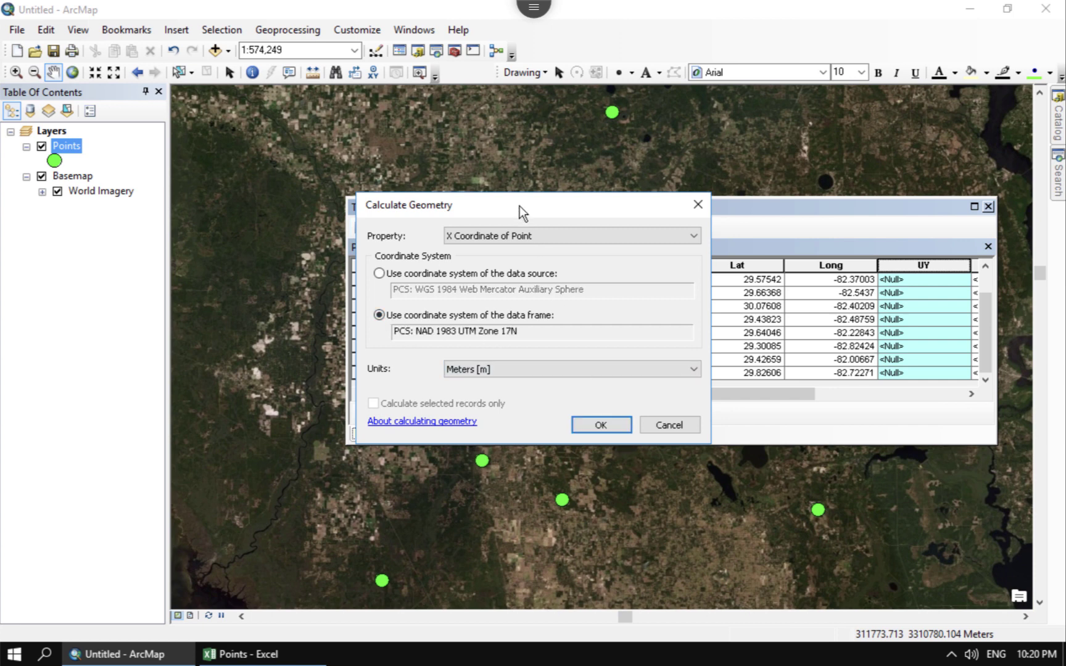
pyautogui.click(519, 236)
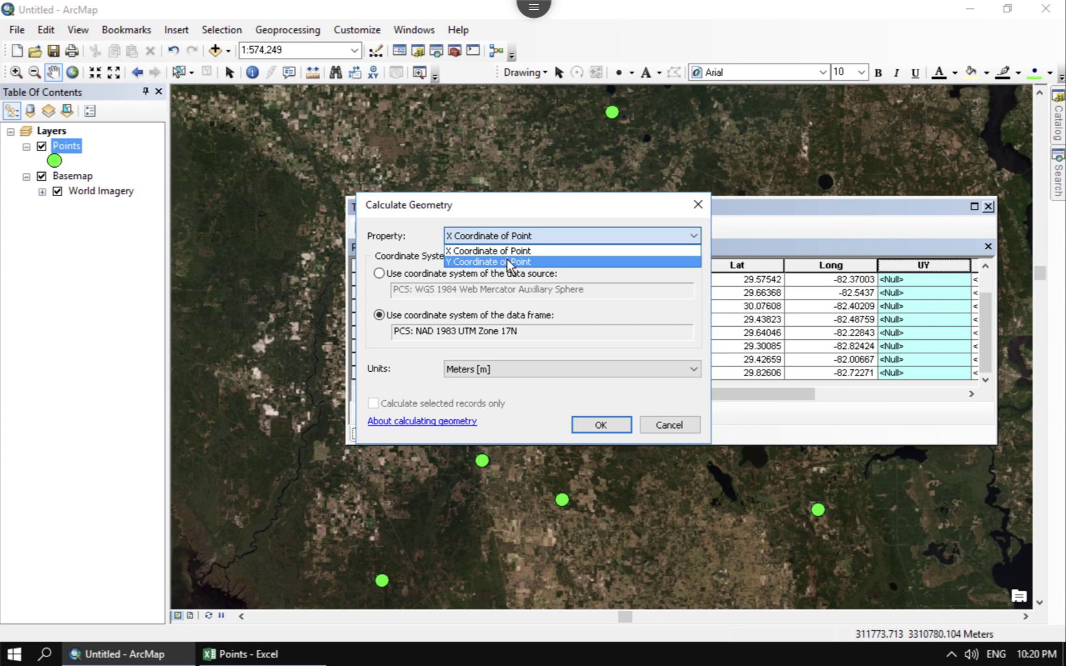
pyautogui.click(507, 261)
pyautogui.click(593, 419)
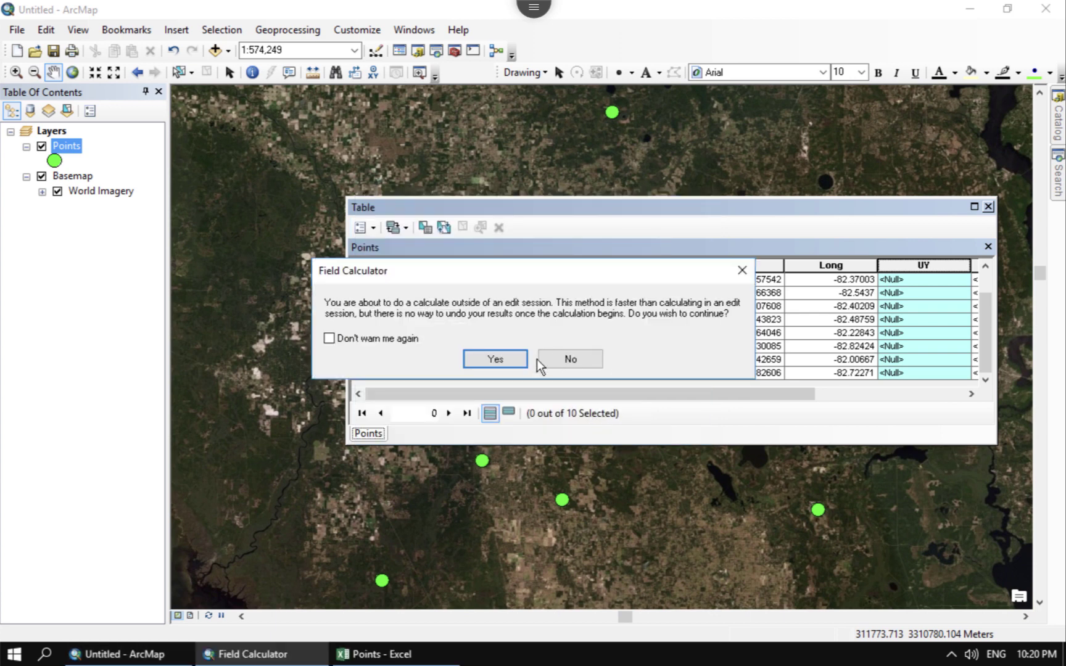
pyautogui.click(501, 364)
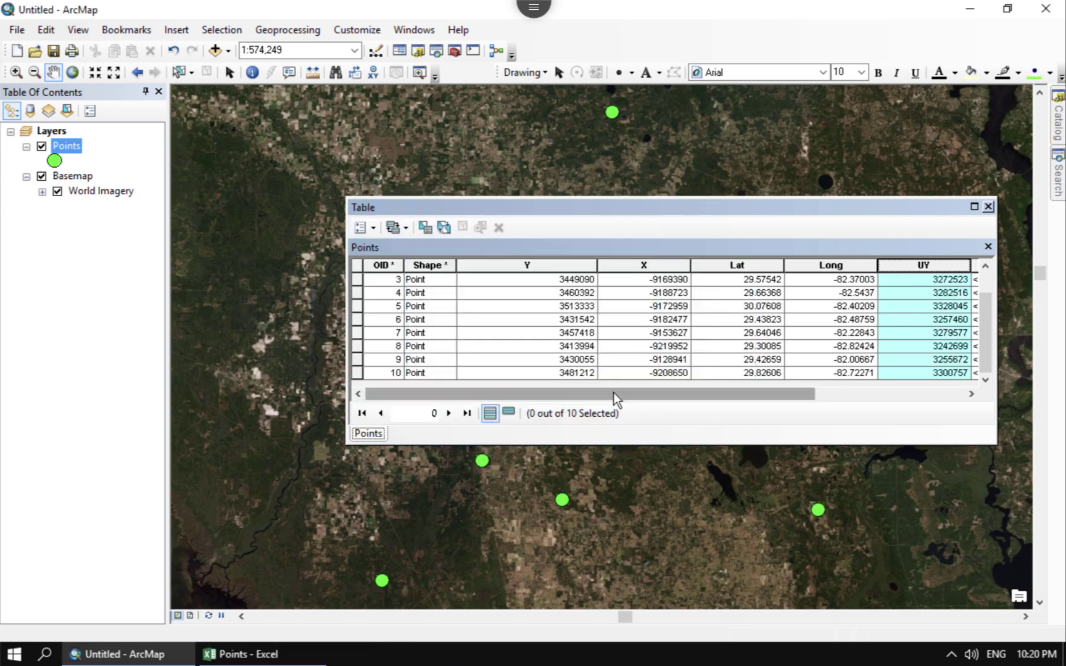
pyautogui.scroll(1, 602, 304)
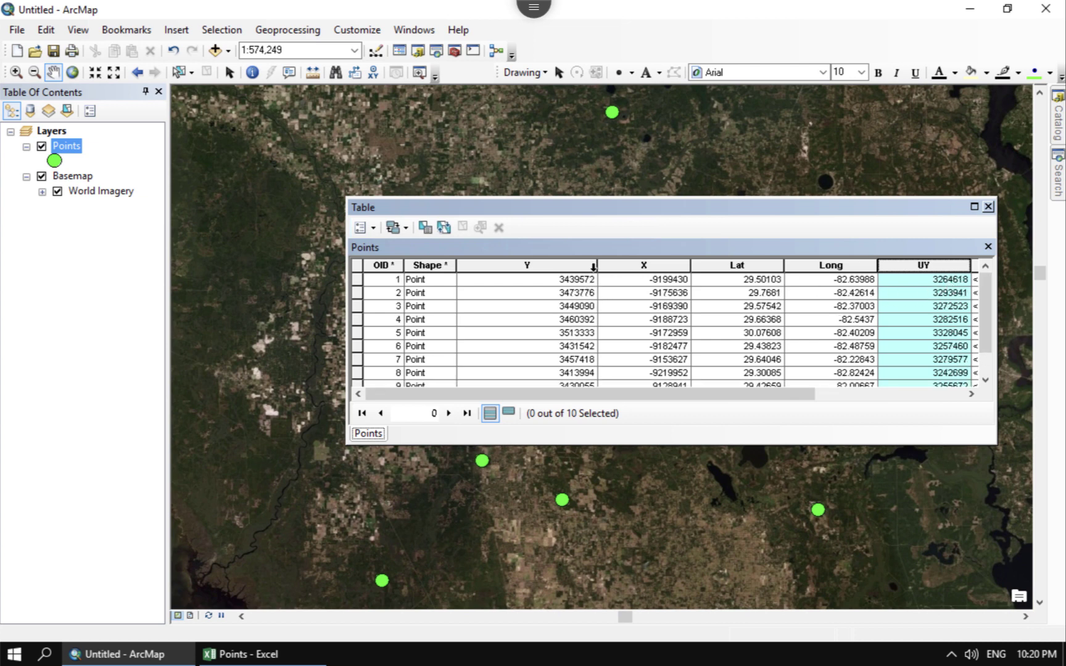
pyautogui.click(577, 279)
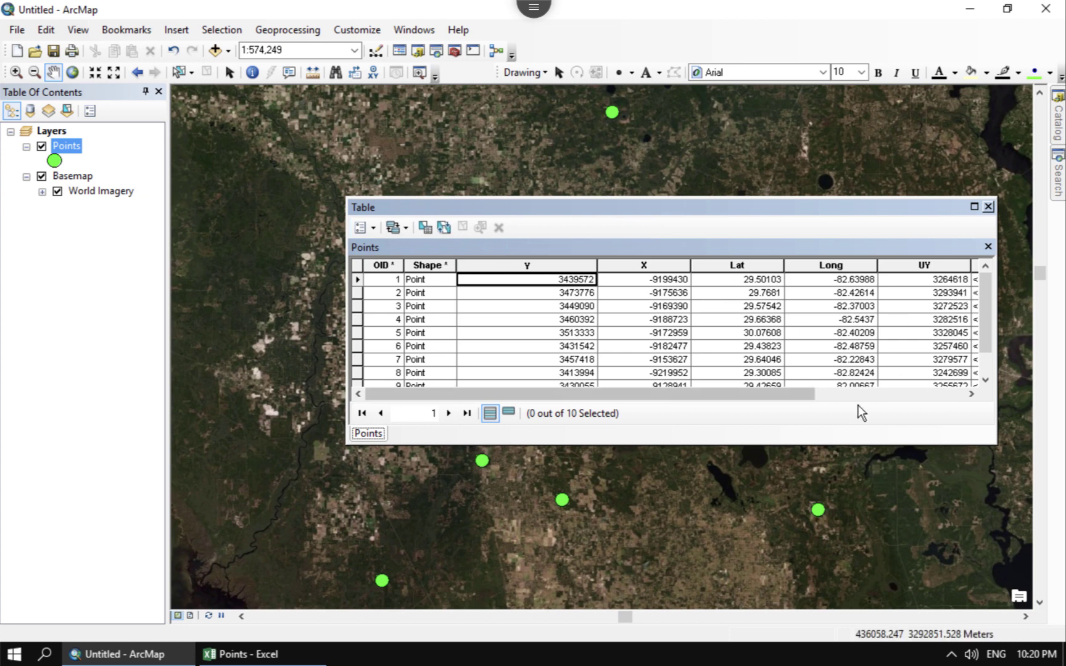
pyautogui.moveTo(807, 393); pyautogui.dragTo(972, 406)
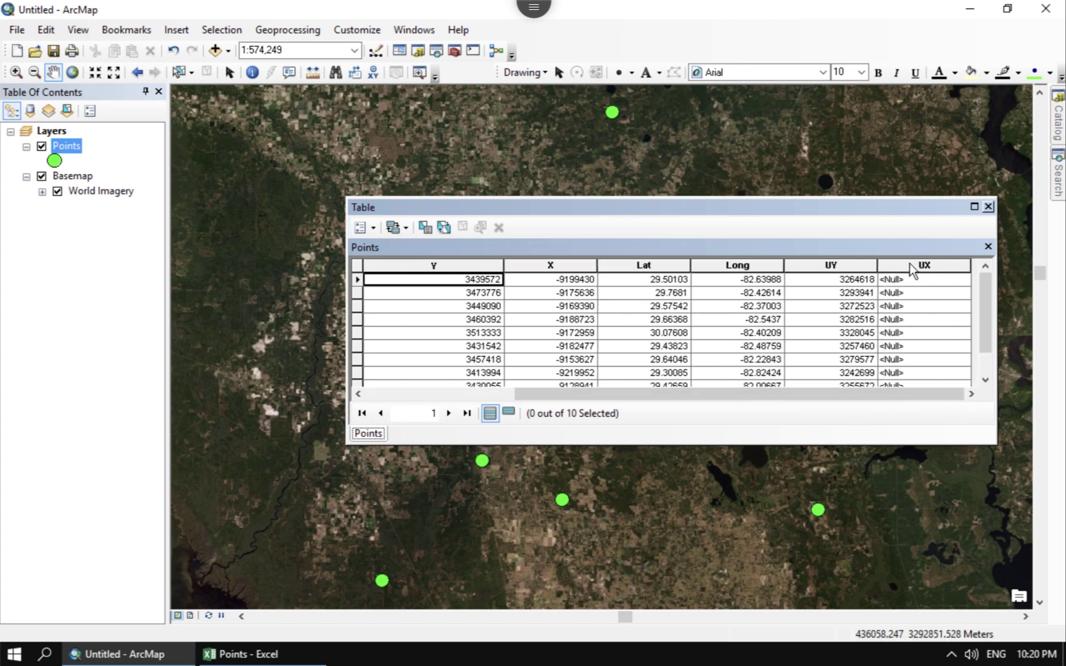
# Set up an X Coordinate calculation for UX in metres, then back out at the edit-session prompt
pyautogui.click(913, 264)
pyautogui.rightClick(915, 267)
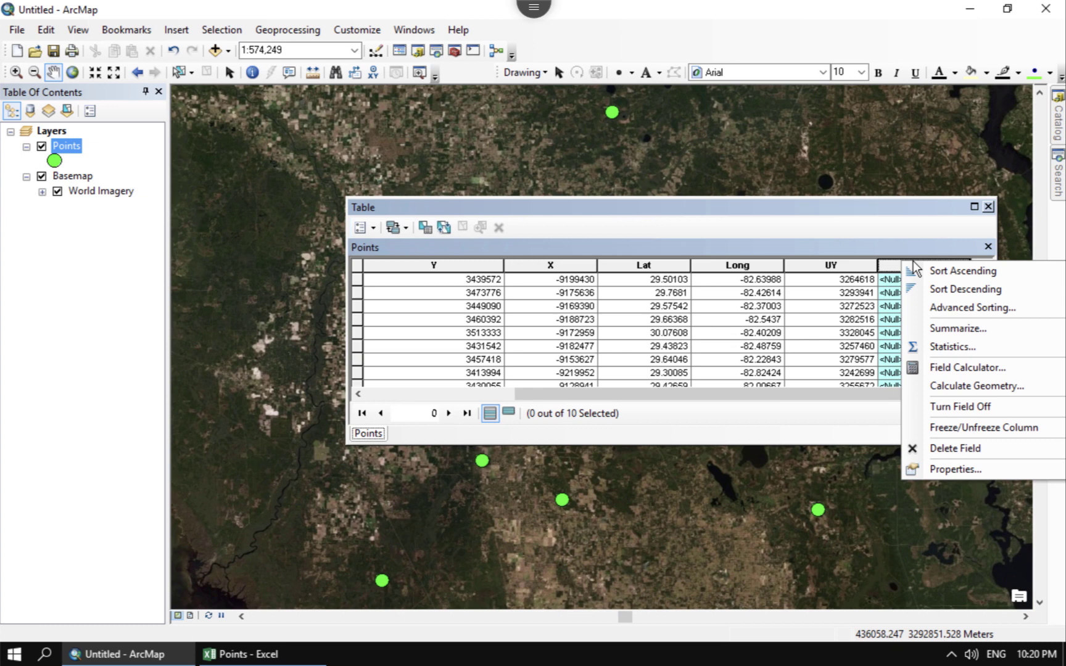
pyautogui.click(955, 386)
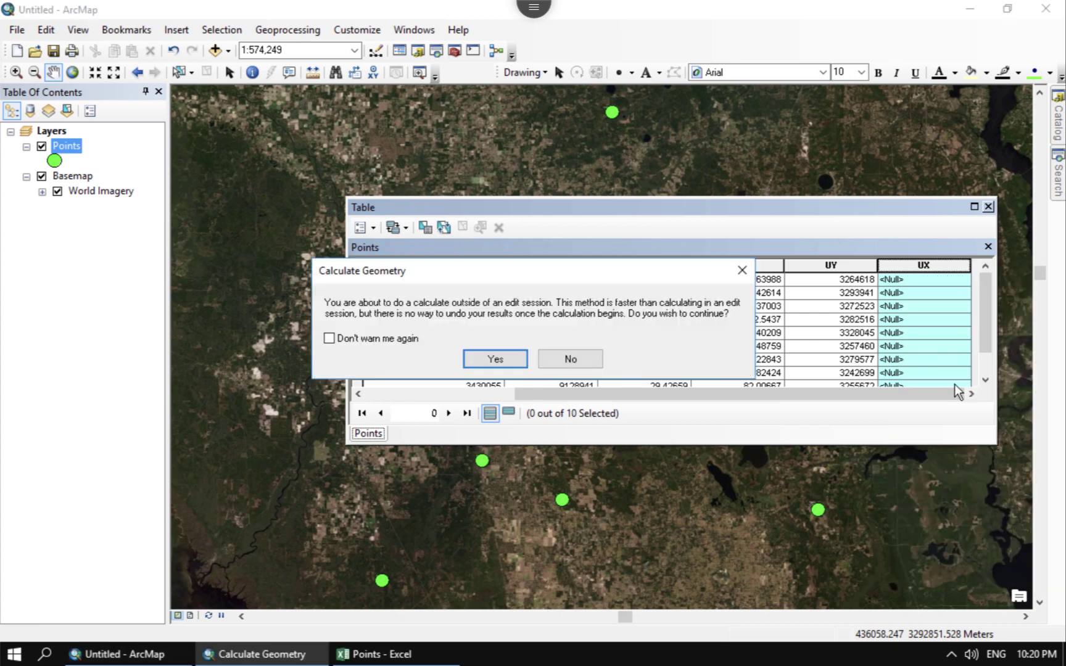
pyautogui.click(496, 358)
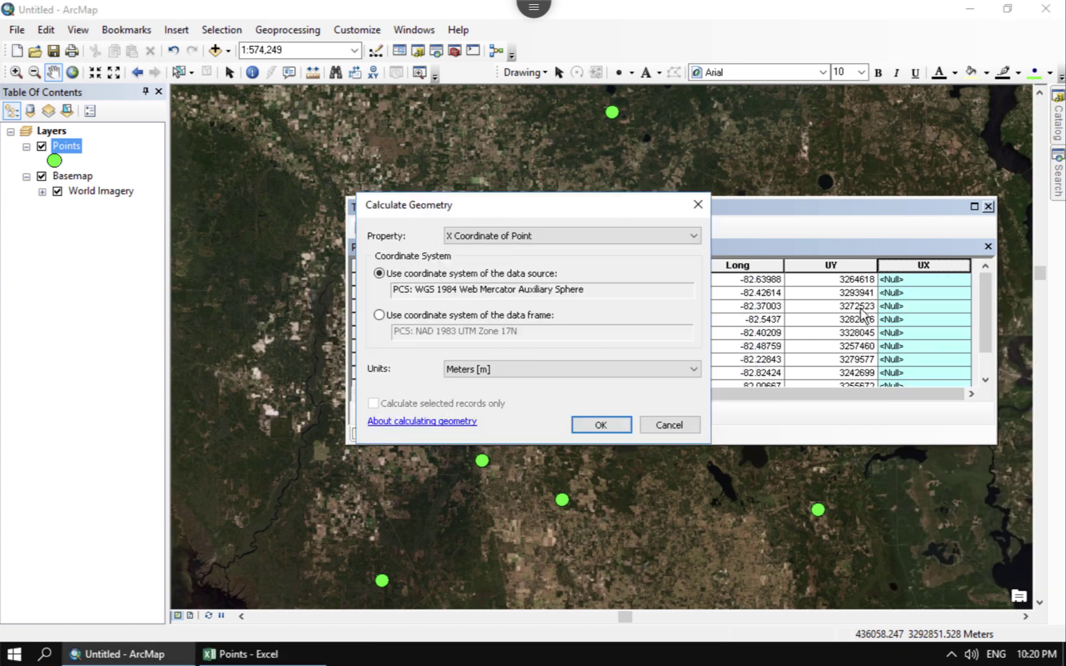
pyautogui.click(484, 316)
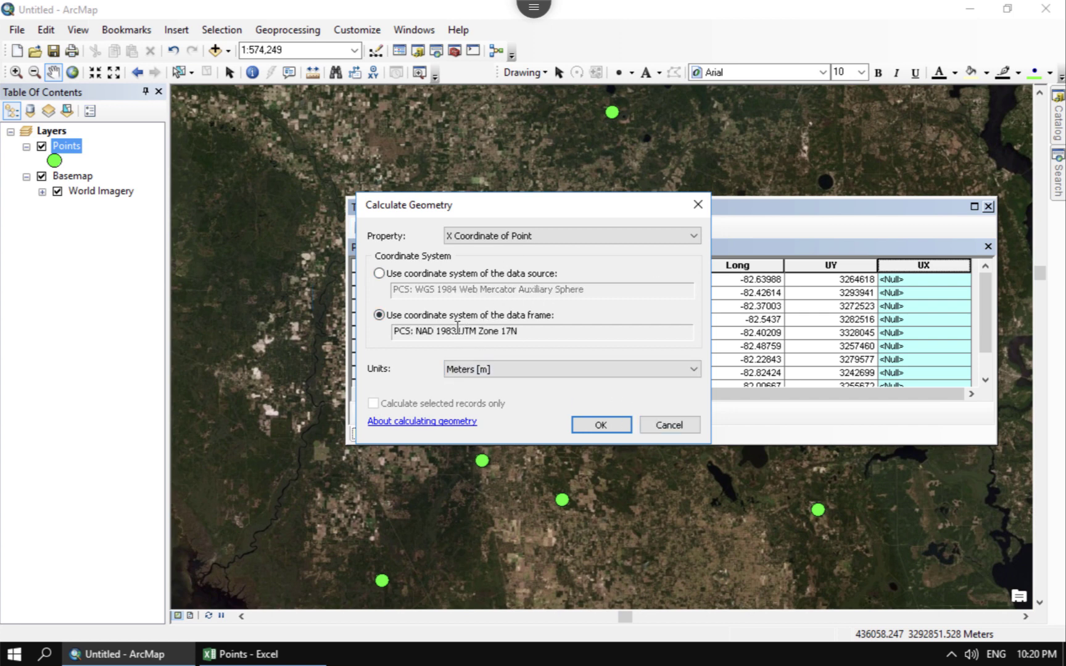
pyautogui.moveTo(457, 334); pyautogui.dragTo(408, 335)
pyautogui.click(423, 333)
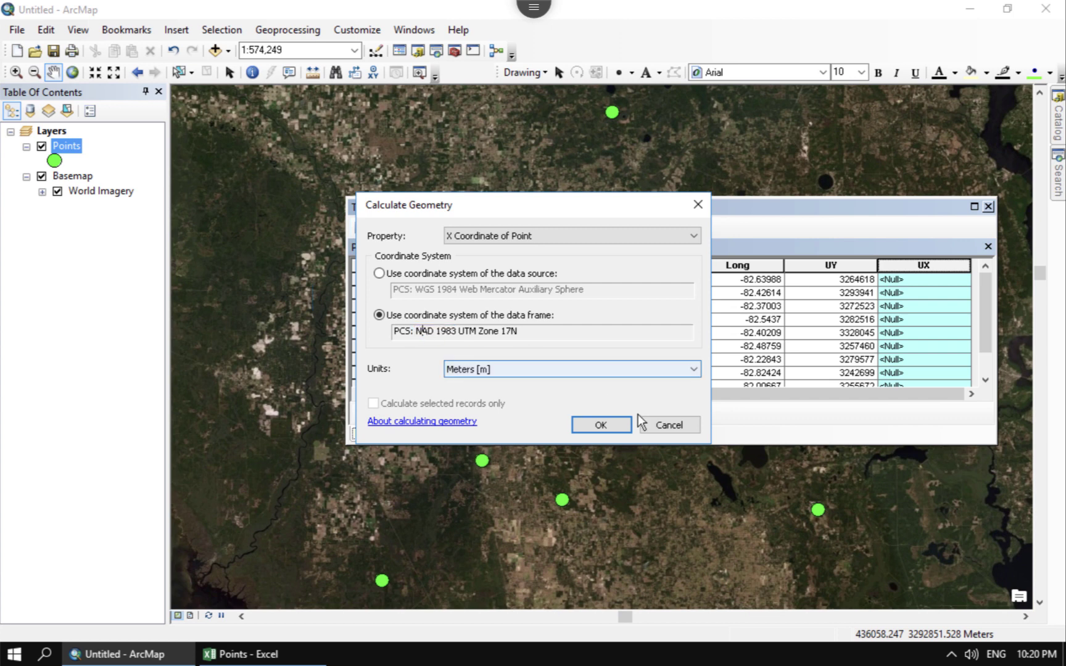
pyautogui.click(565, 375)
pyautogui.click(565, 375)
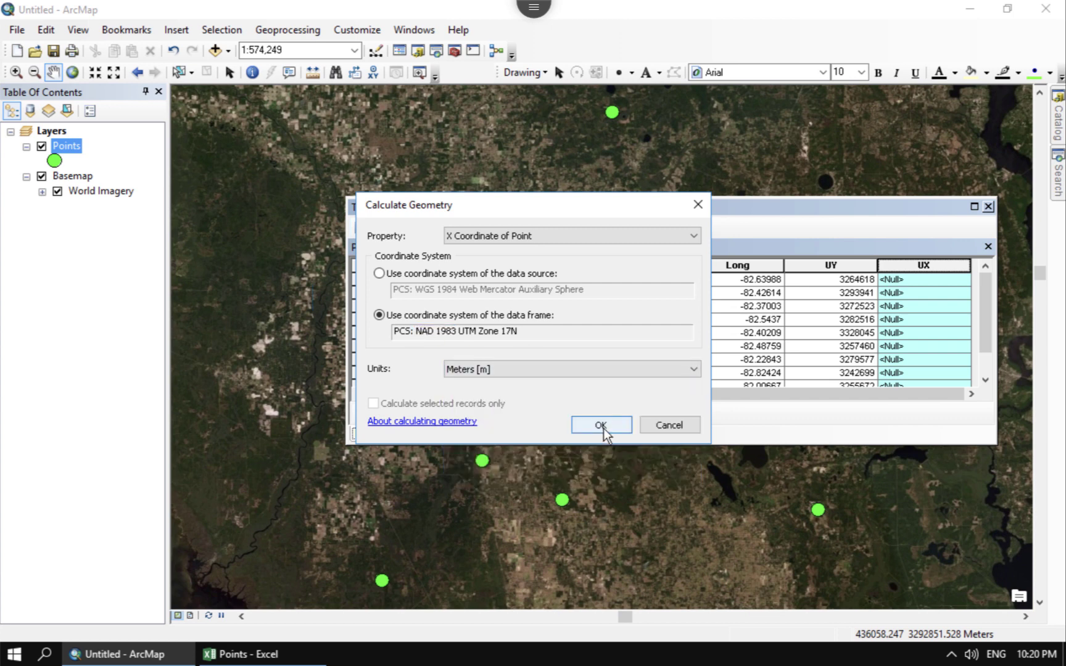
pyautogui.click(601, 425)
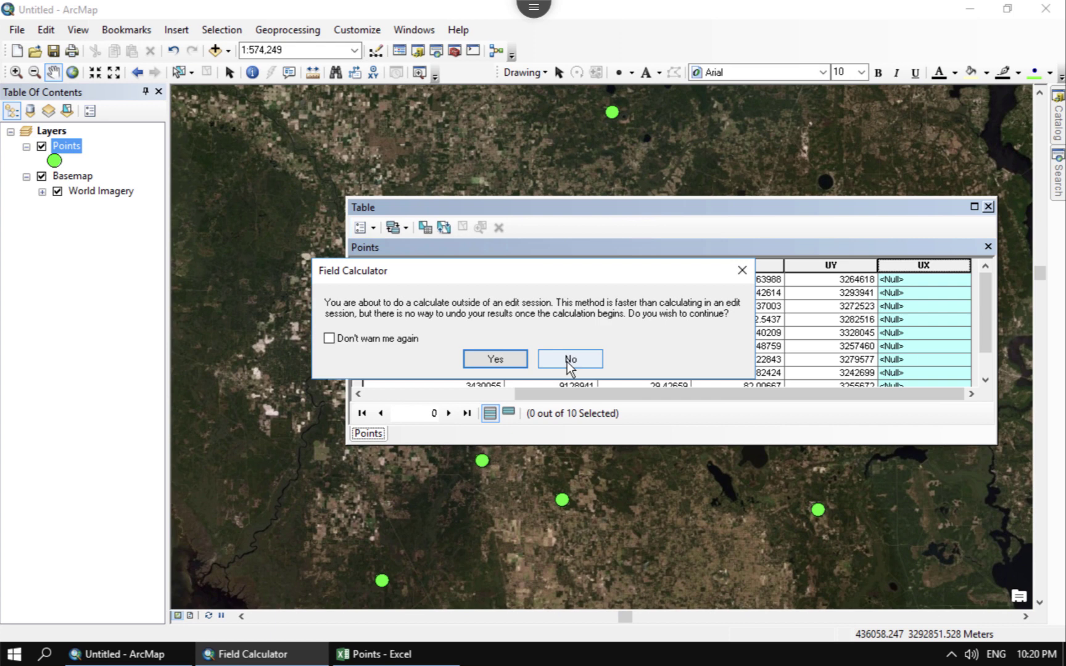
pyautogui.click(567, 361)
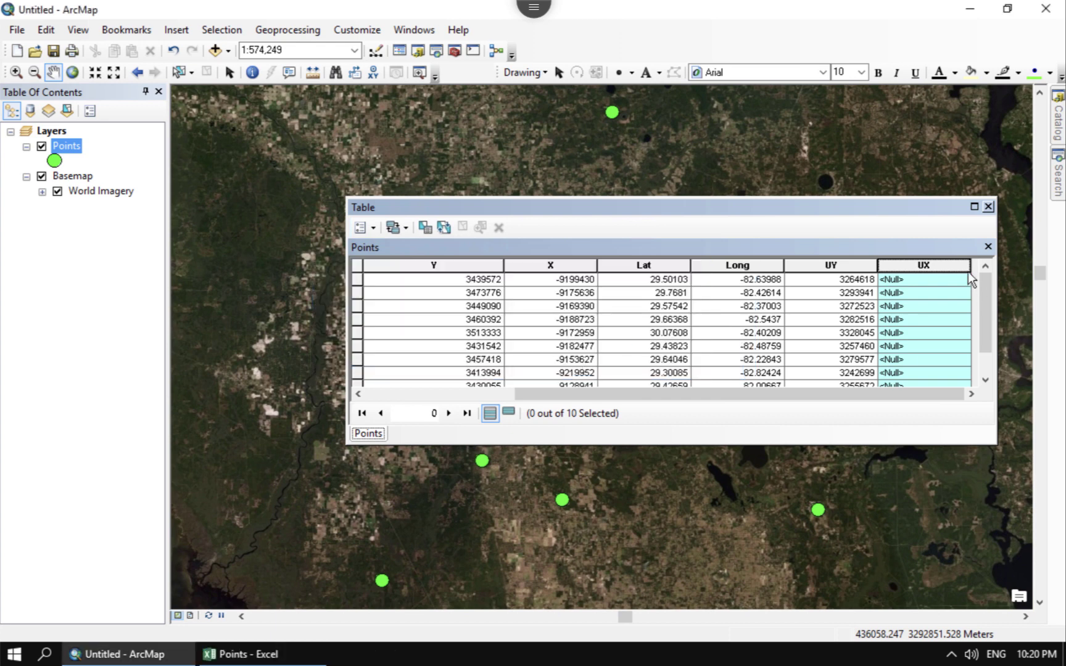
# Rerun Calculate Geometry to fill UX with X coordinates in UTM Zone 17N metres
pyautogui.rightClick(930, 265)
pyautogui.click(945, 389)
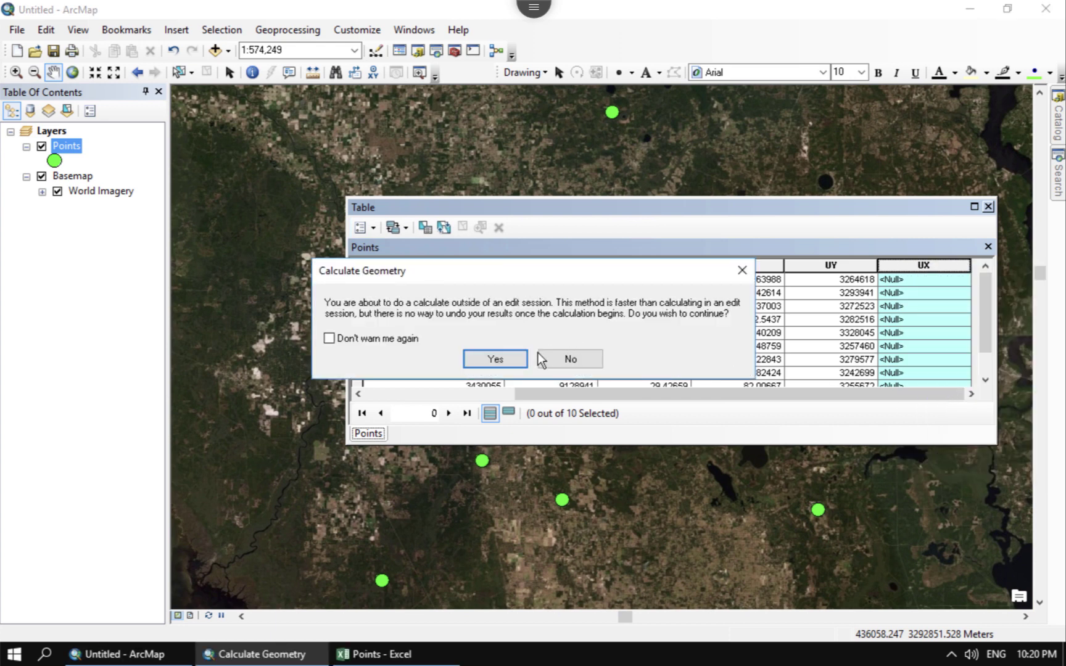
pyautogui.click(500, 362)
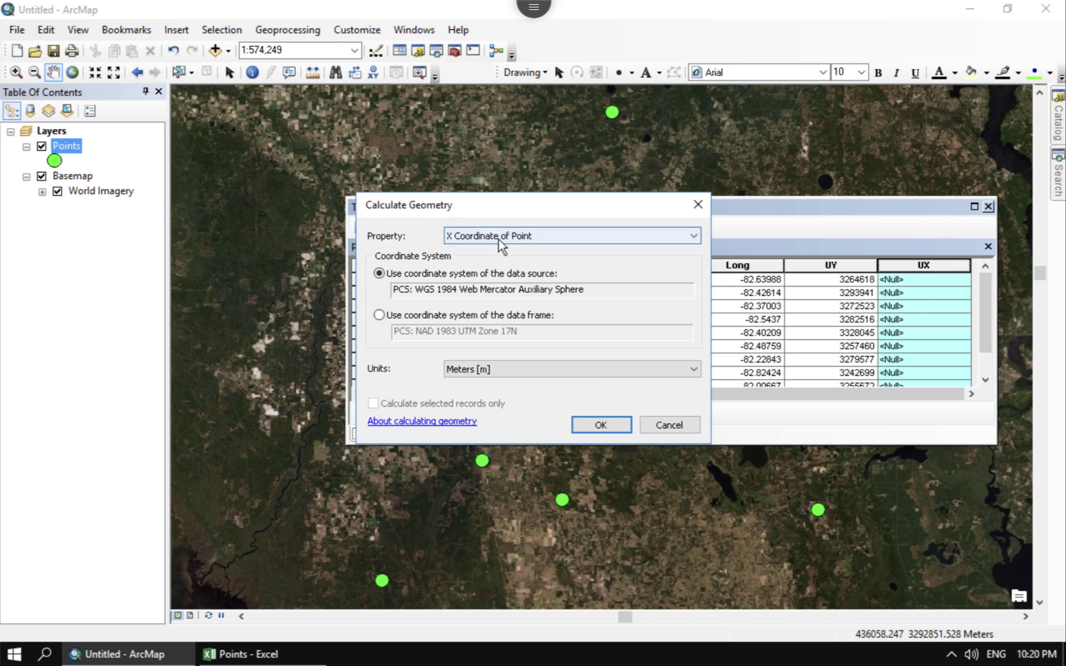
pyautogui.click(379, 315)
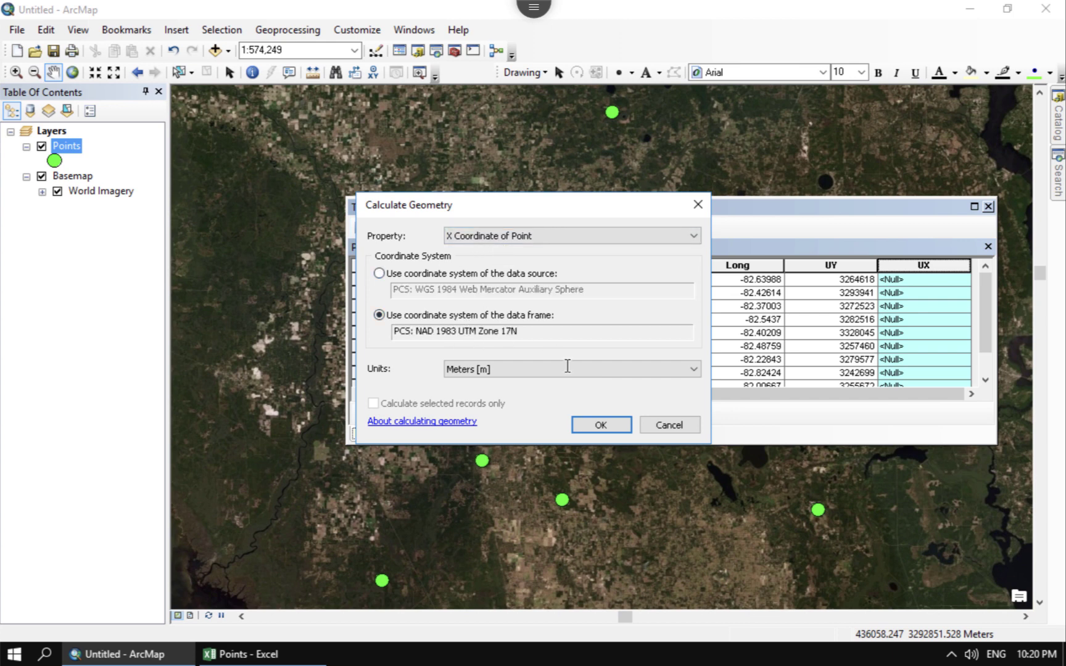
pyautogui.click(601, 425)
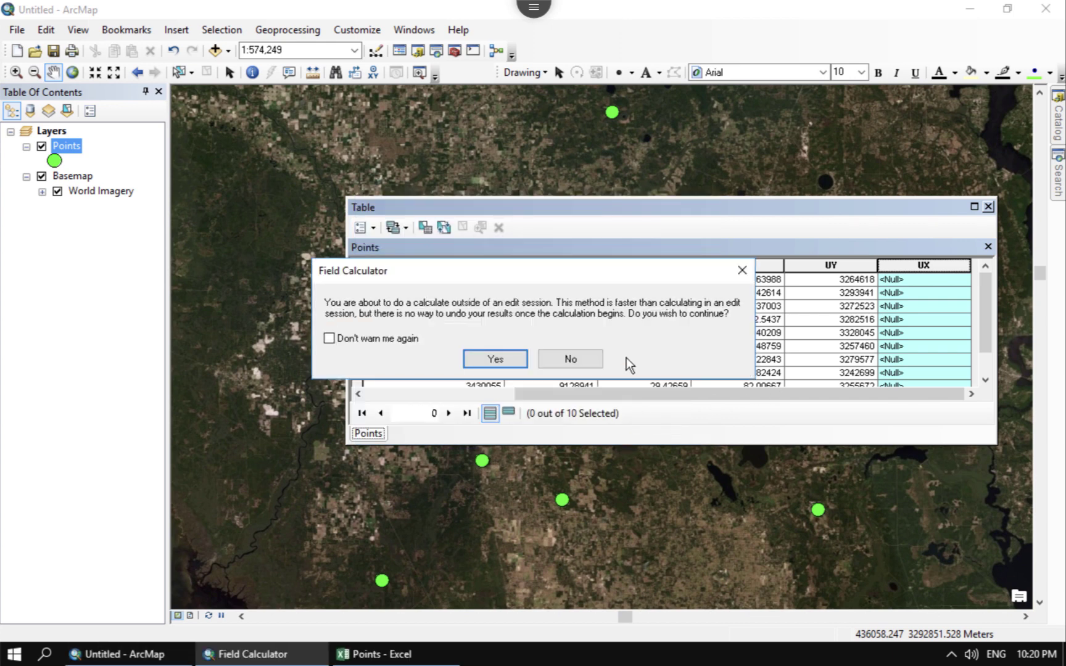
pyautogui.click(505, 365)
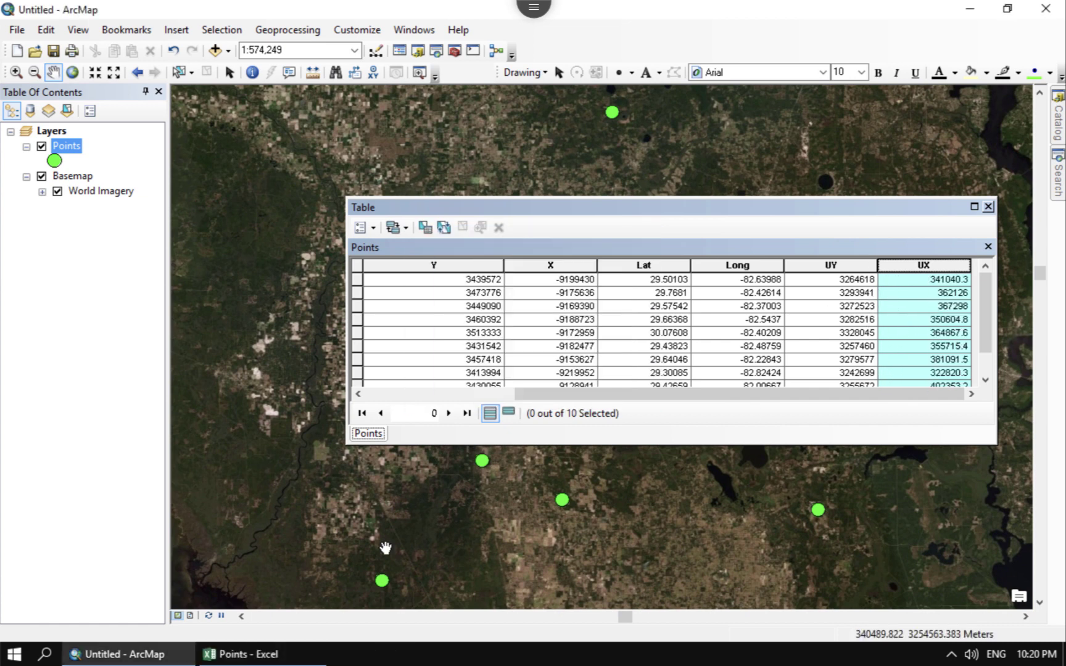
# Check the file types in Save As for the Points workbook, then cancel
pyautogui.click(222, 658)
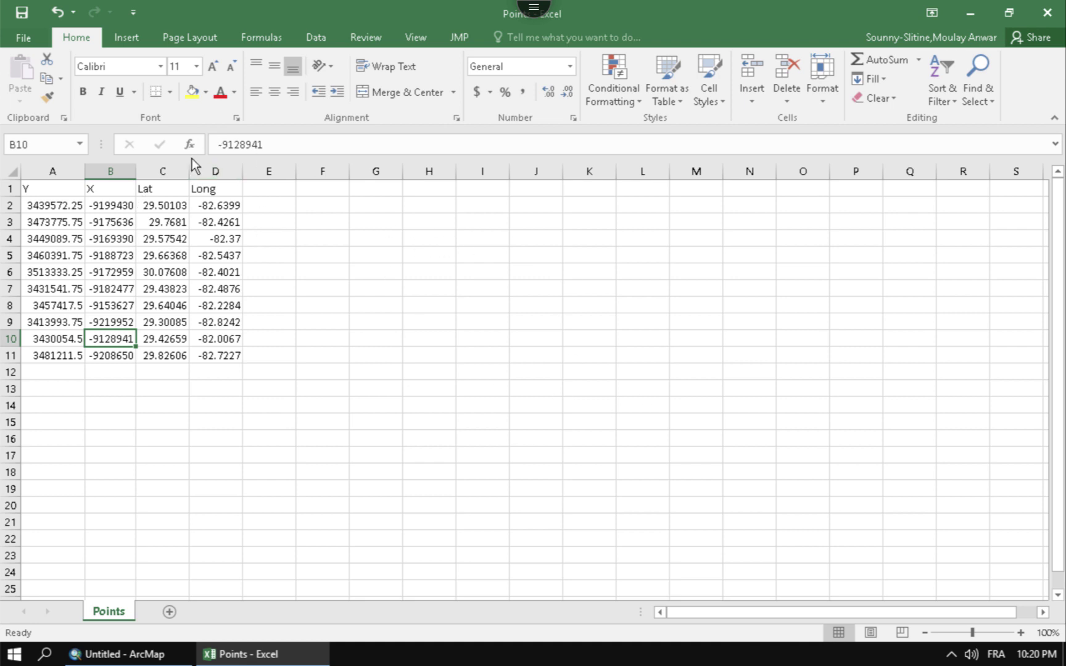
pyautogui.click(22, 35)
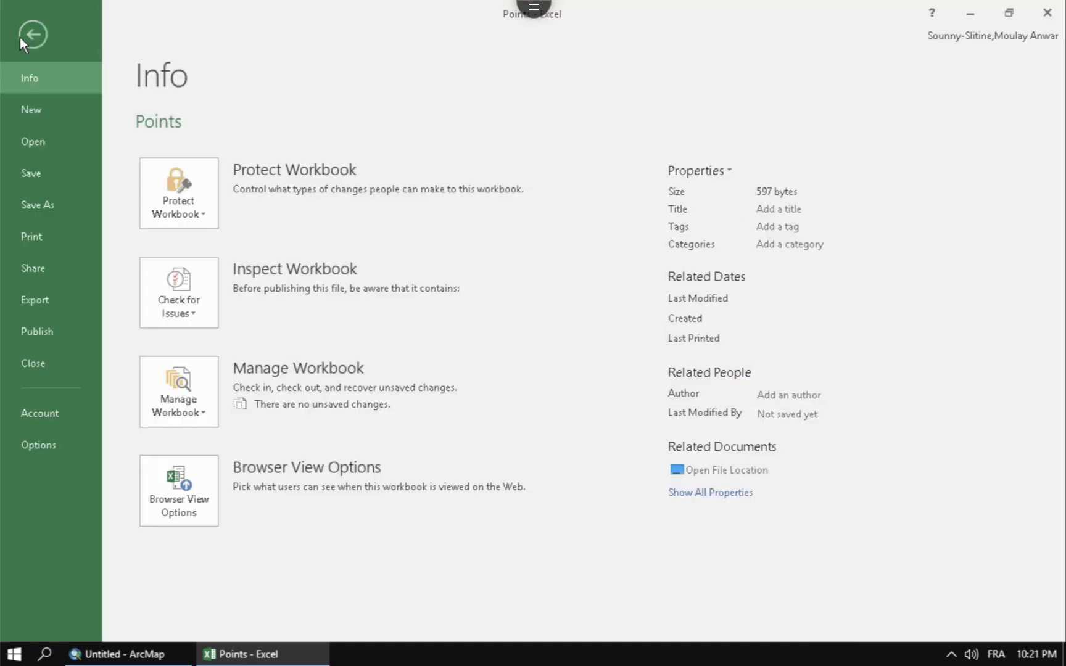
pyautogui.click(51, 205)
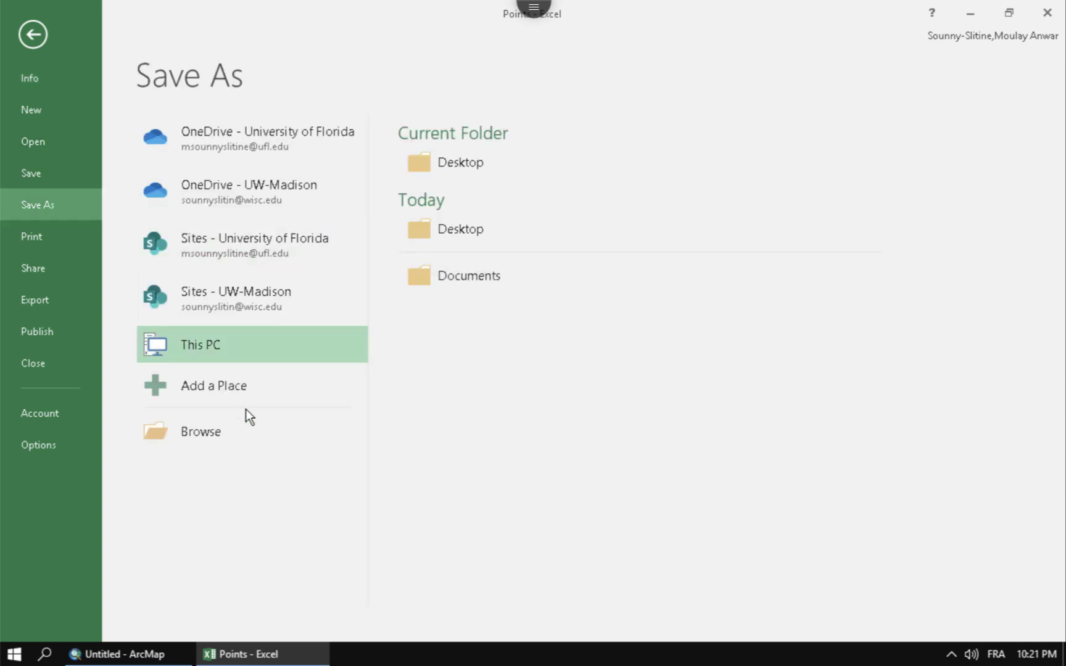
pyautogui.click(216, 435)
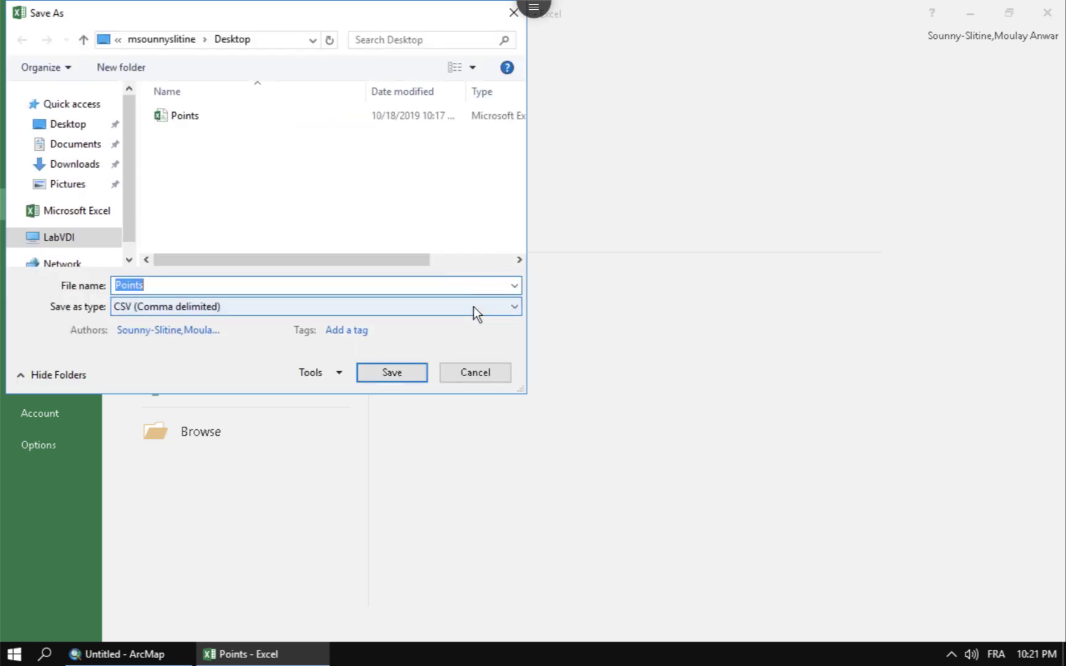
pyautogui.click(473, 308)
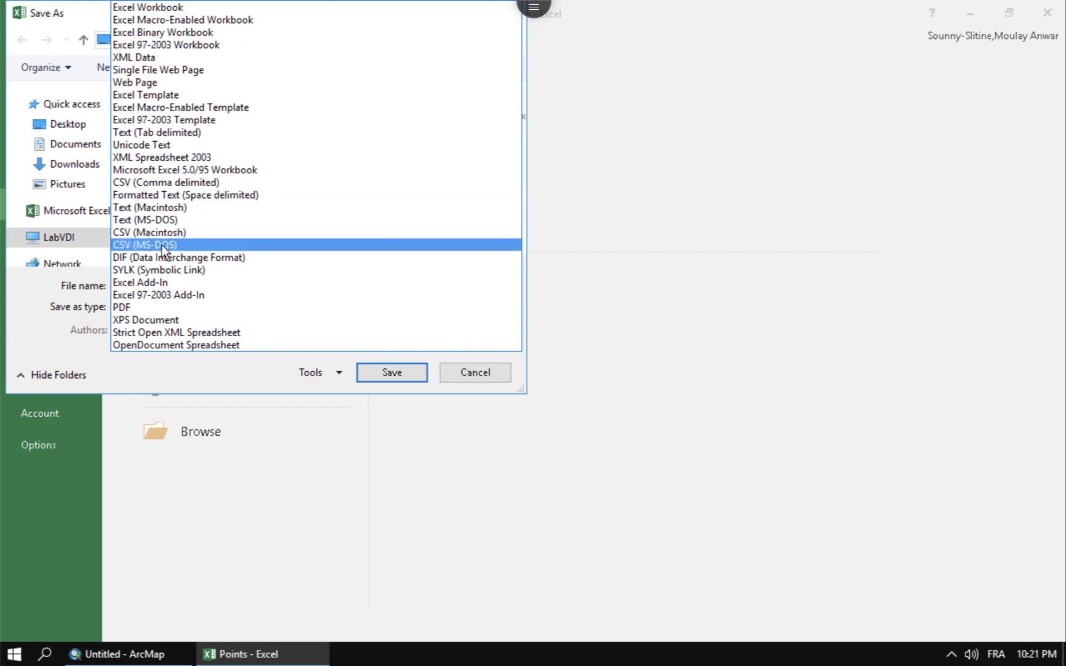
pyautogui.click(318, 376)
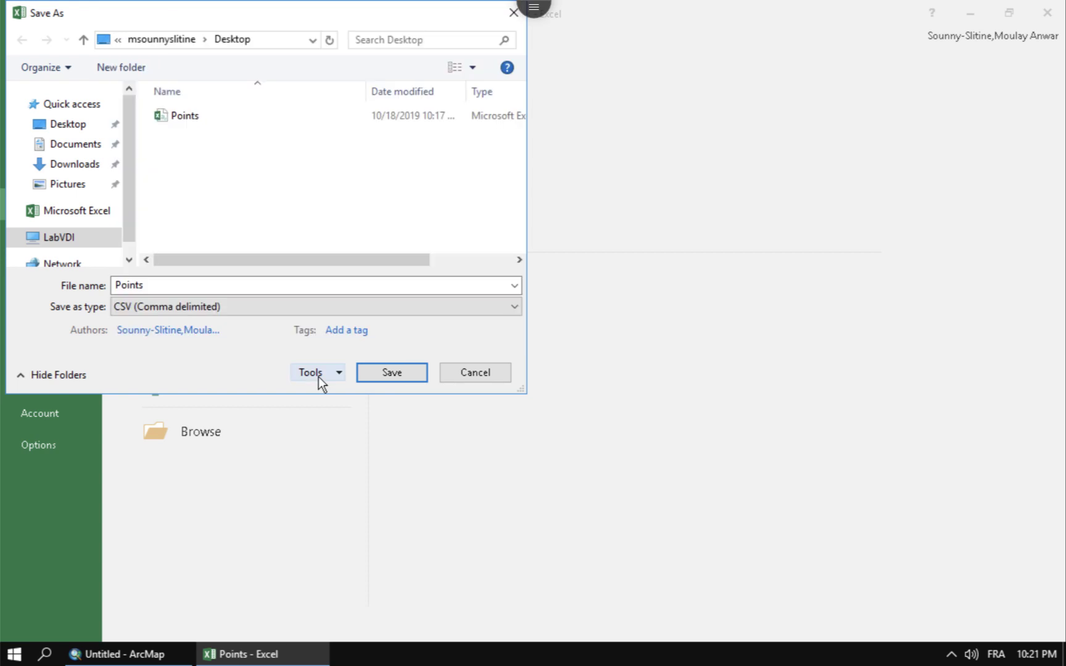
pyautogui.click(502, 374)
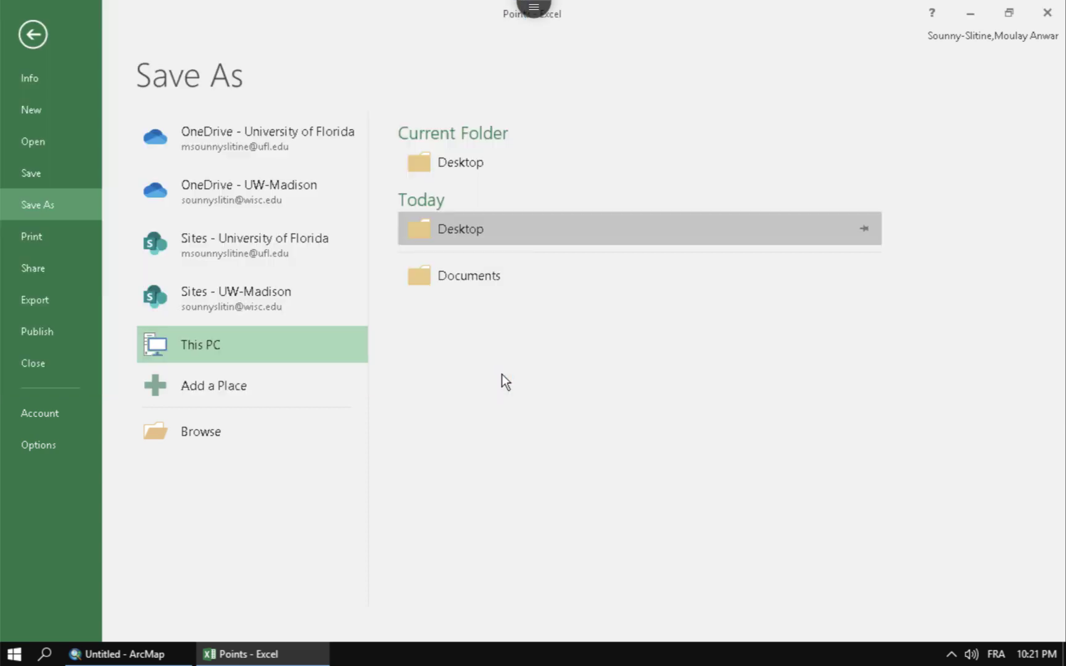
# Close Excel, saving the changes as an Excel Workbook named Points
pyautogui.click(1056, 14)
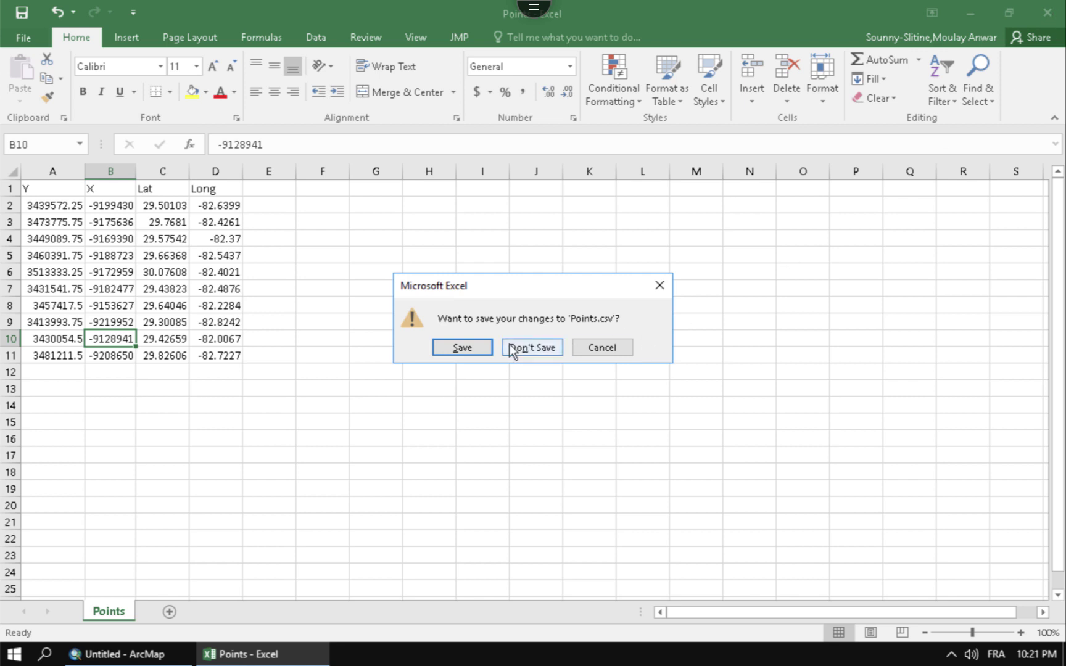
pyautogui.click(473, 350)
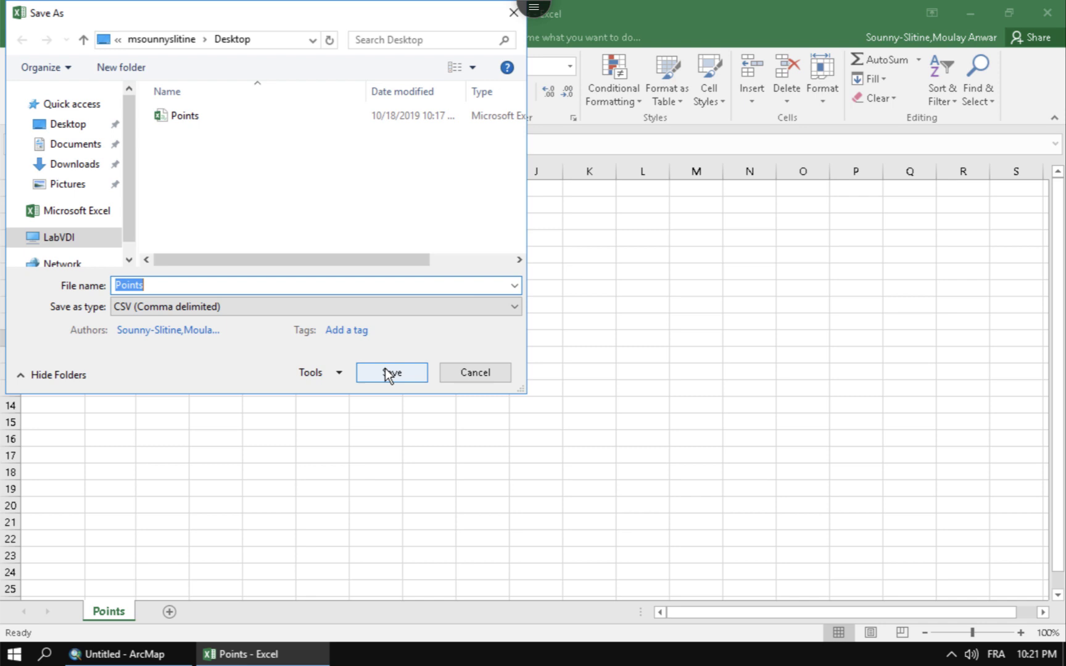
pyautogui.click(352, 307)
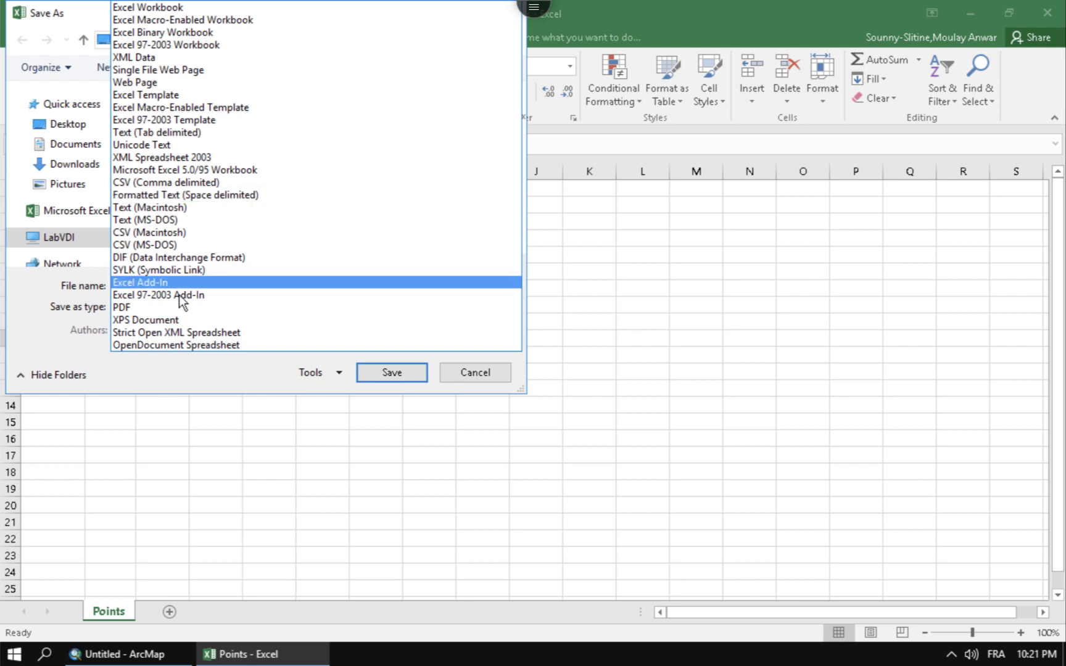
pyautogui.click(161, 7)
pyautogui.click(403, 394)
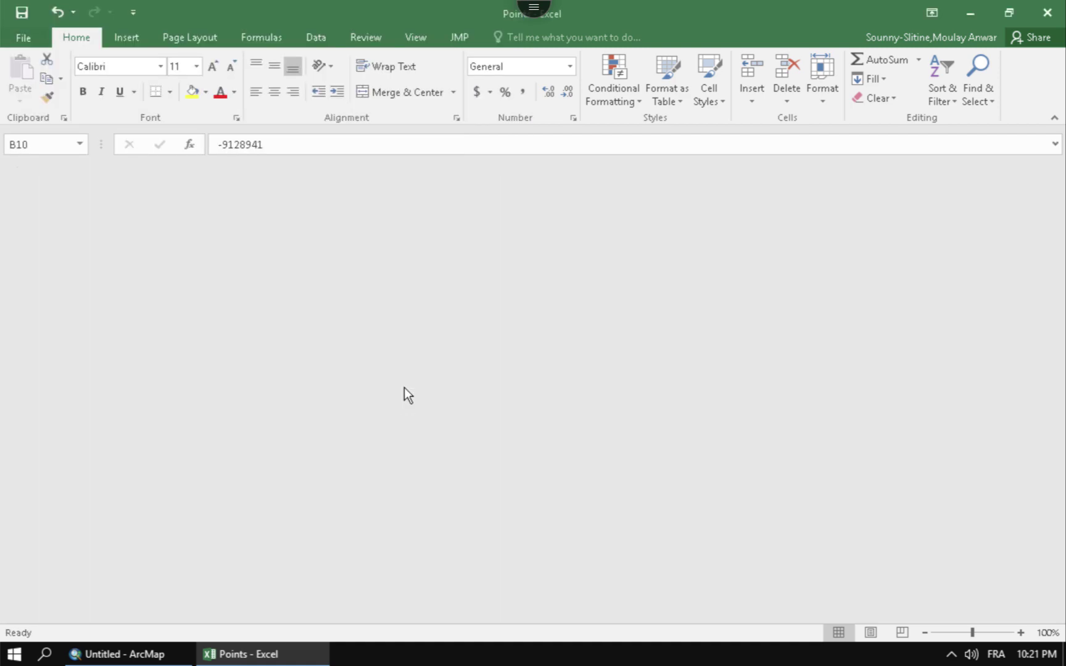
# Close Excel, confirm the Layers frame uses NAD 1983 UTM Zone 17N, and open the X field's options
pyautogui.click(1047, 12)
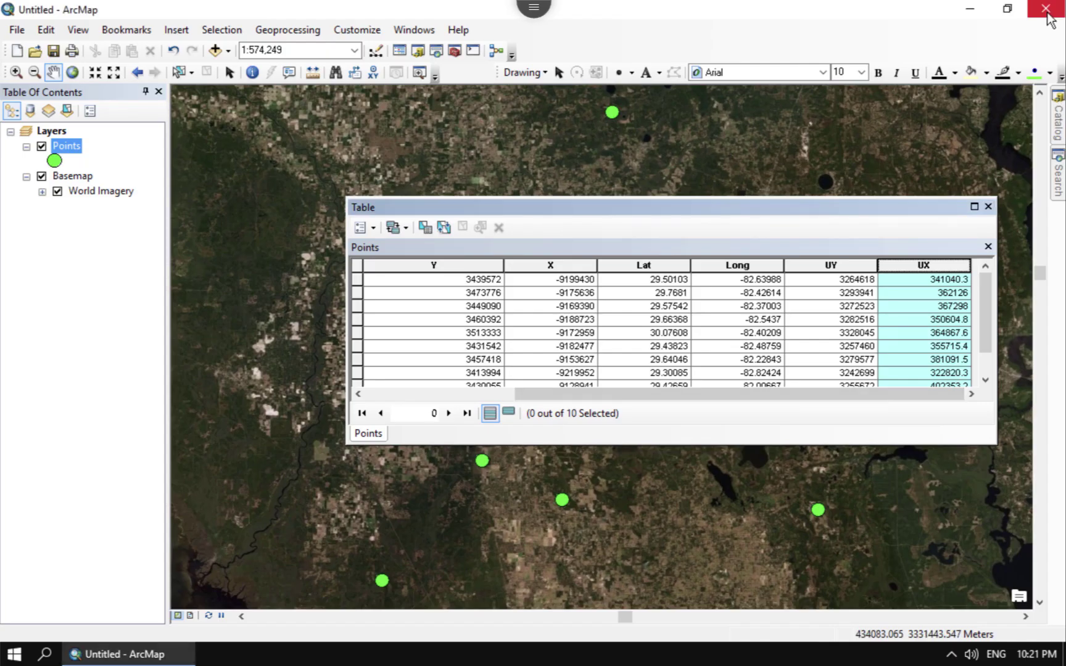
pyautogui.rightClick(49, 136)
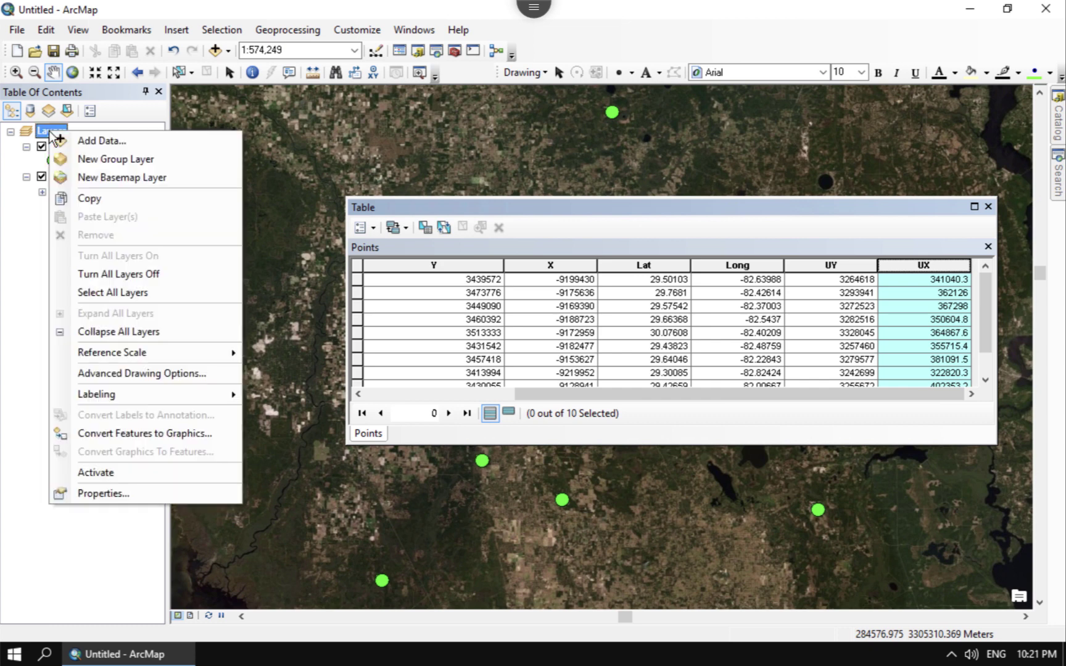
pyautogui.click(136, 497)
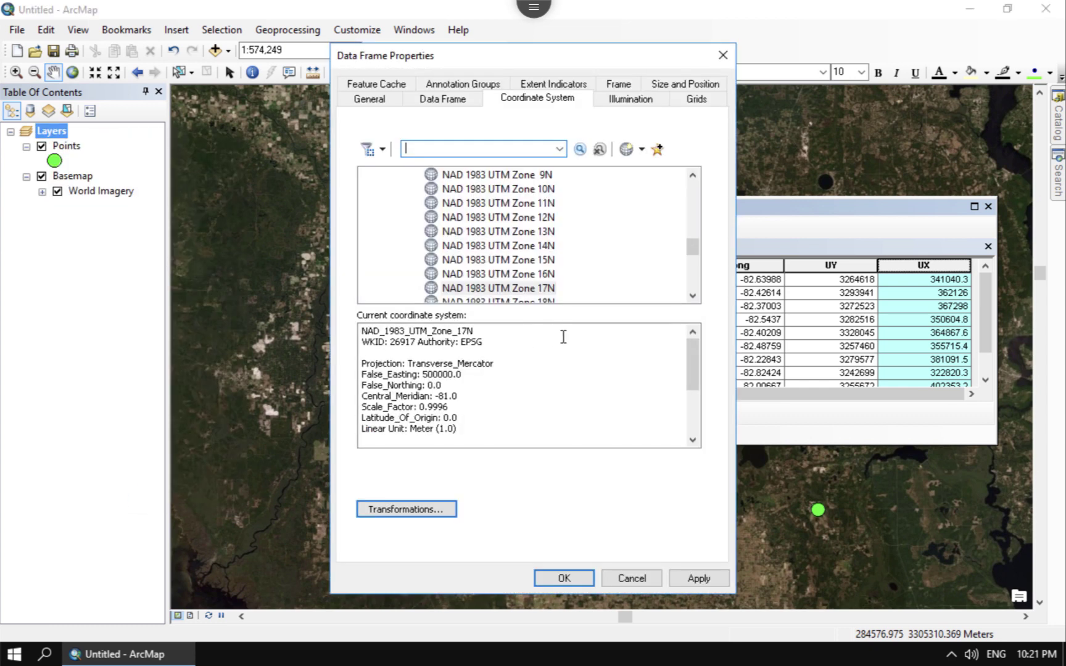
pyautogui.click(633, 580)
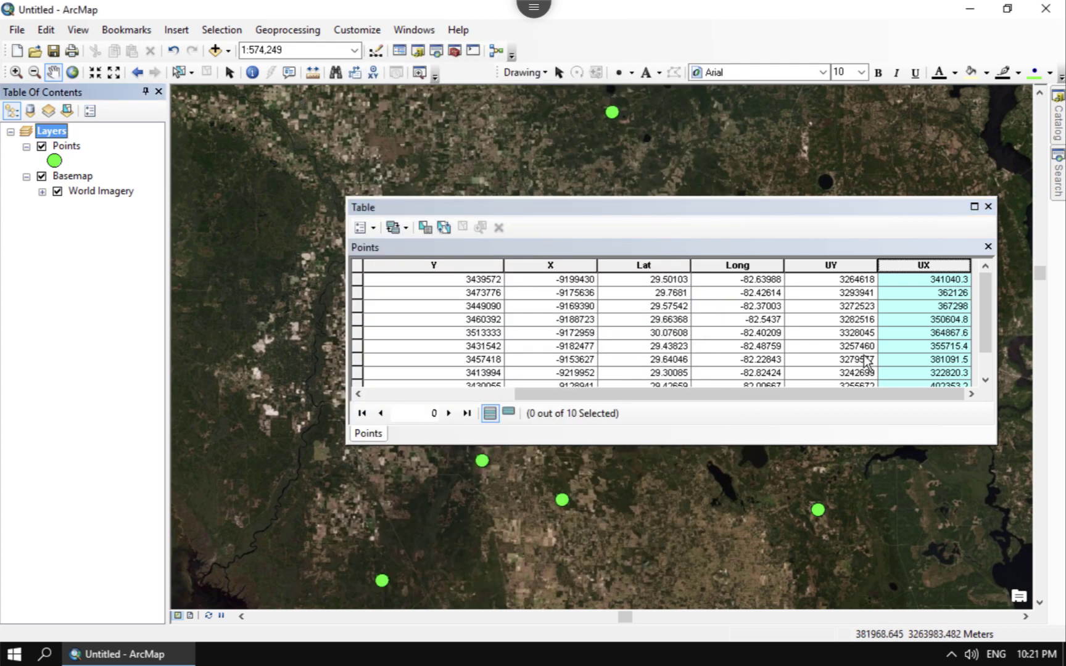
pyautogui.rightClick(562, 267)
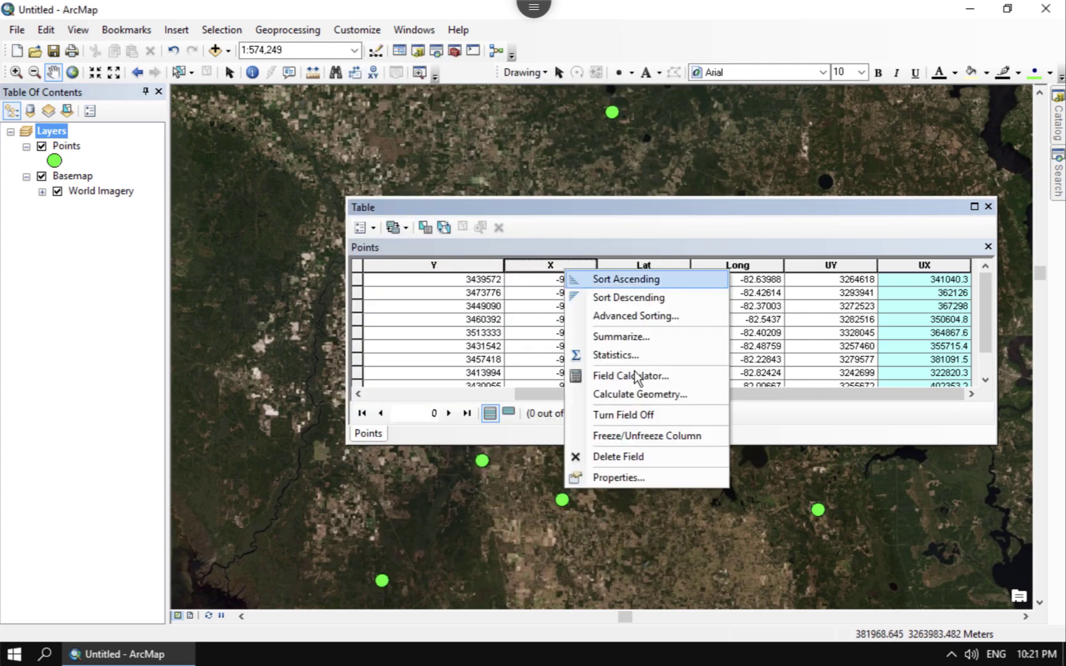